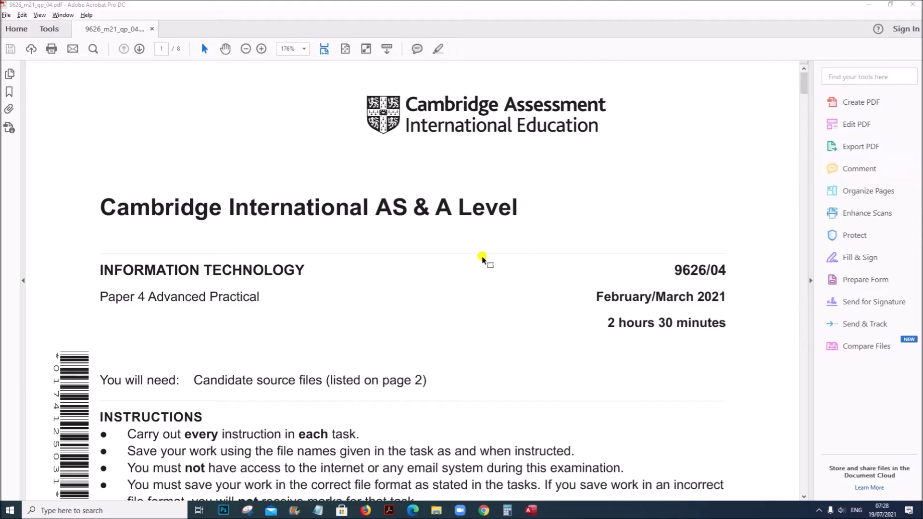
Review the exam paper's cover page: qualification, subject, Paper 4 Advanced Practical and session date.
left_click(101, 206)
left_click_drag(100, 206, 556, 234)
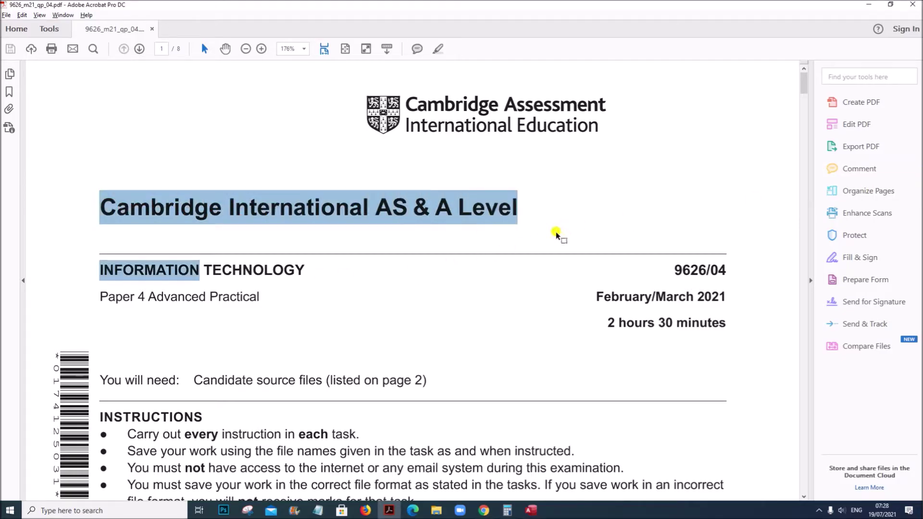
left_click(361, 273)
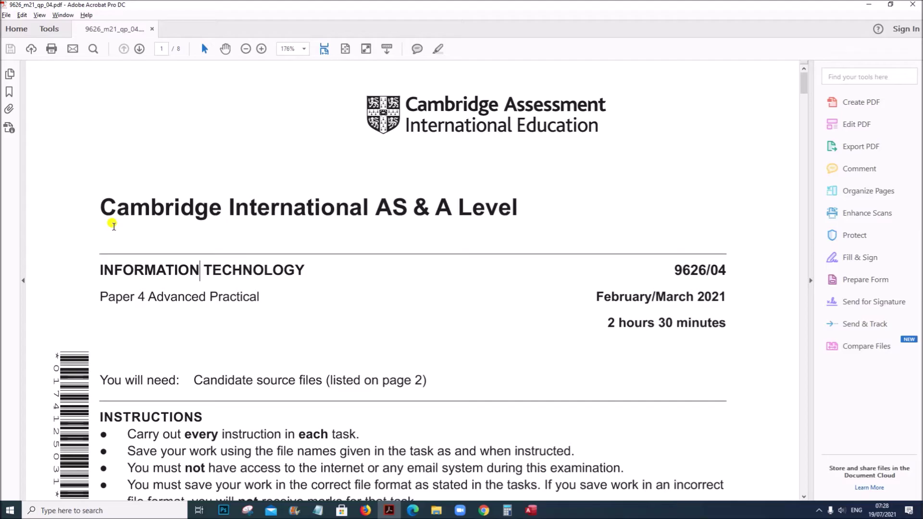
left_click_drag(98, 205, 227, 295)
left_click_drag(654, 294, 728, 294)
Skim the exam paper to Task 4 on page 7 and read the instruction about opening UpdateCards.rtf.
scroll(418, 317, "down", 5)
scroll(416, 324, "down", 10)
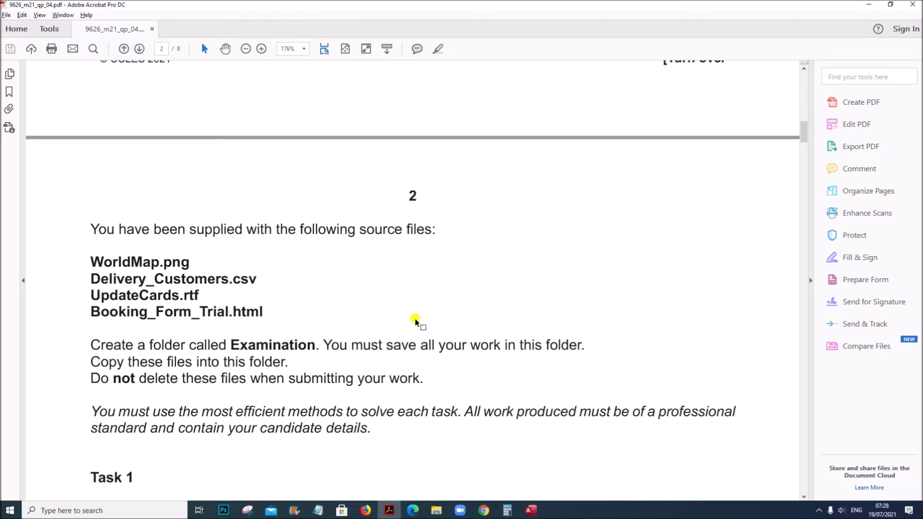
scroll(414, 320, "down", 7)
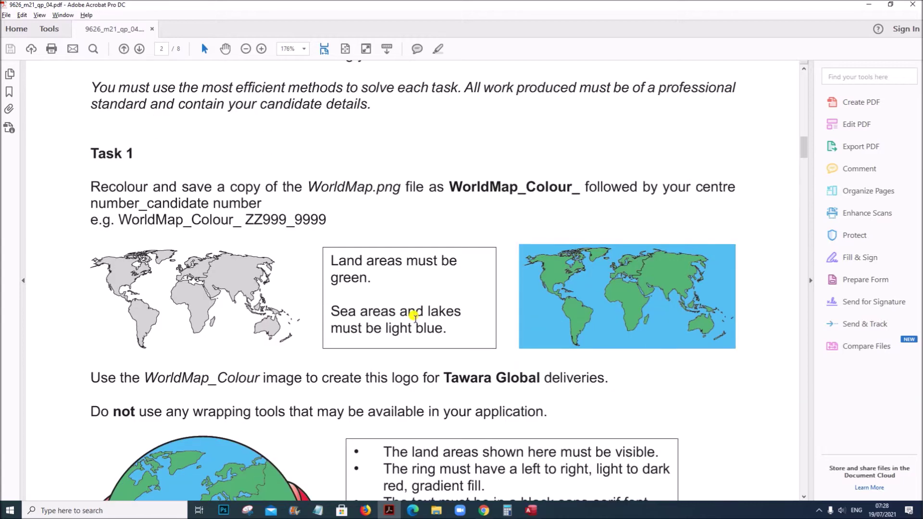
scroll(414, 314, "down", 2)
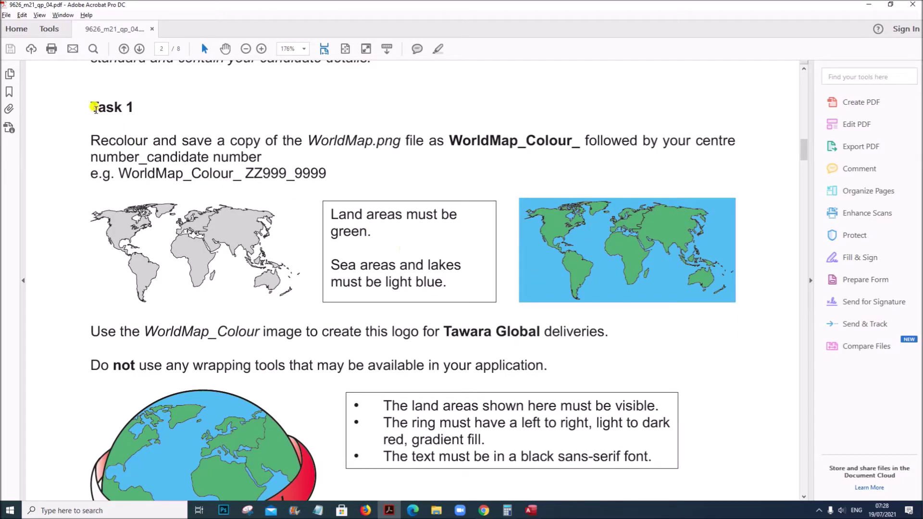
scroll(177, 319, "down", 20)
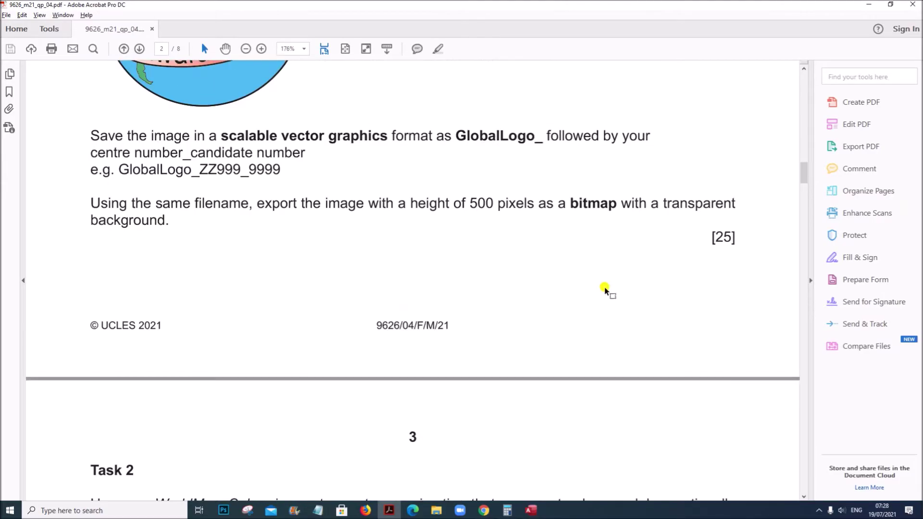
left_click_drag(804, 175, 836, 401)
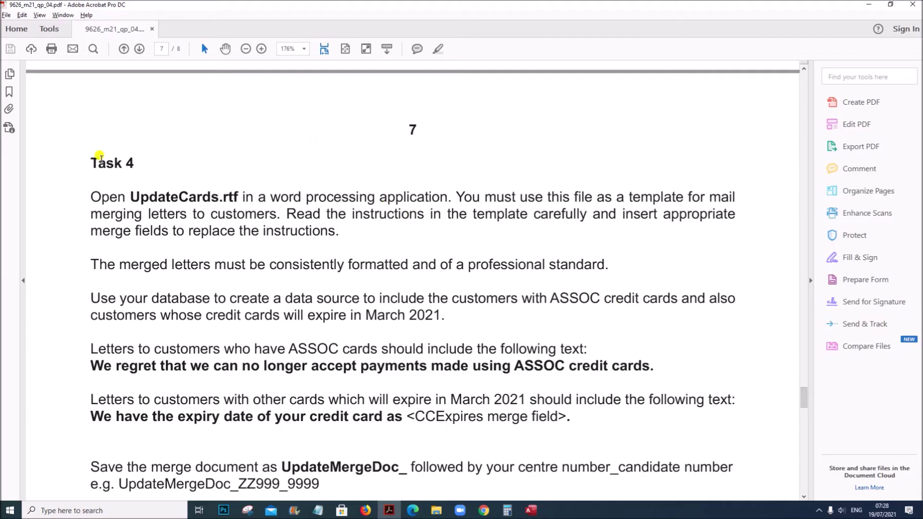
left_click_drag(85, 161, 129, 162)
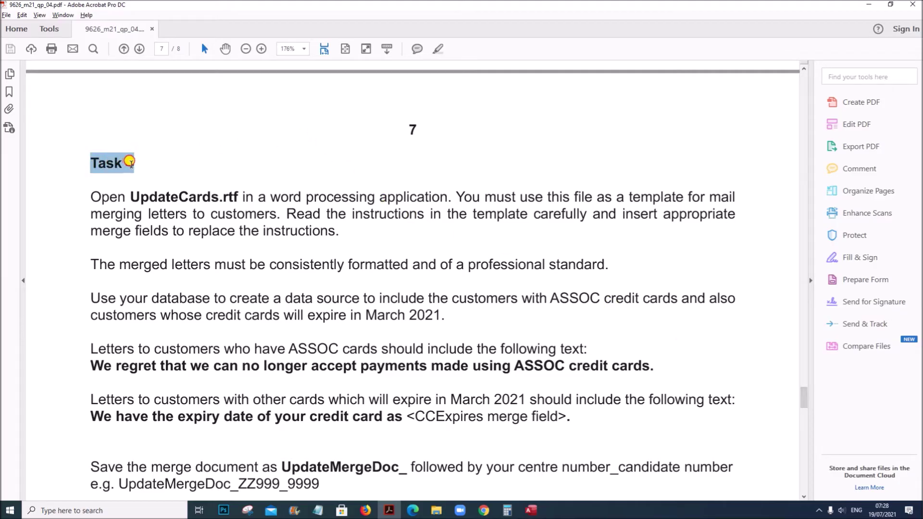
left_click_drag(90, 194, 447, 197)
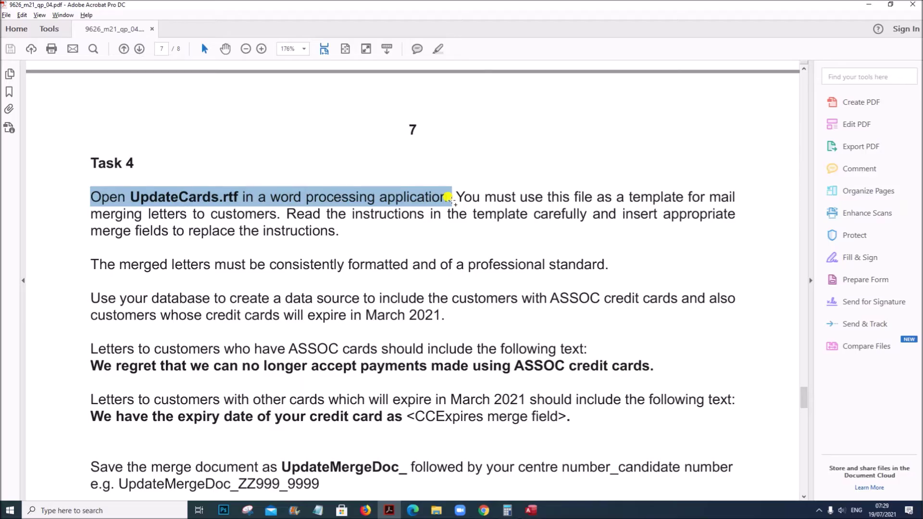
Switch to File Explorer and open the UpdateCards document from the Examination folder inside M21-P4.
left_click(436, 509)
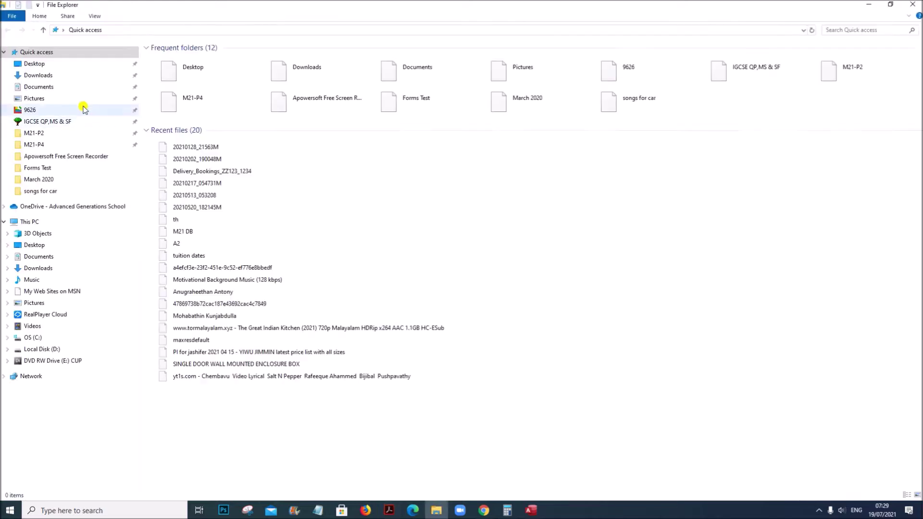
left_click(34, 144)
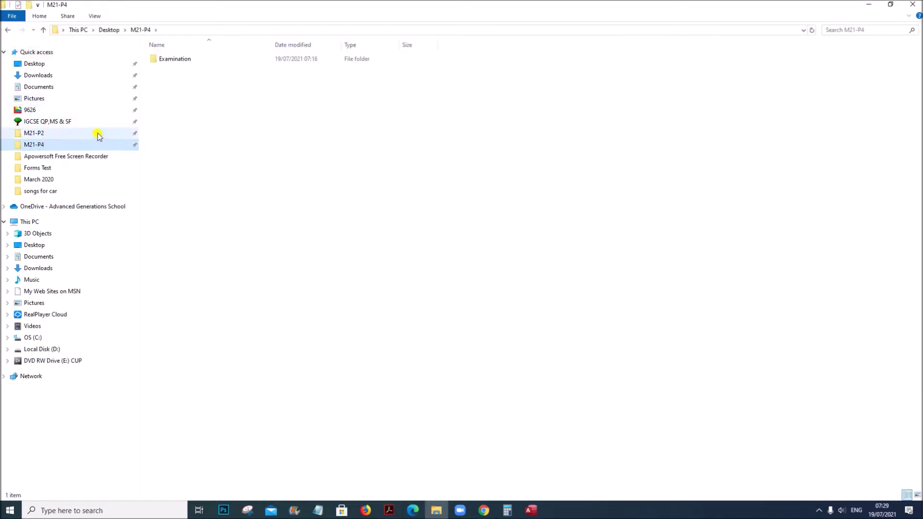
double_click(182, 62)
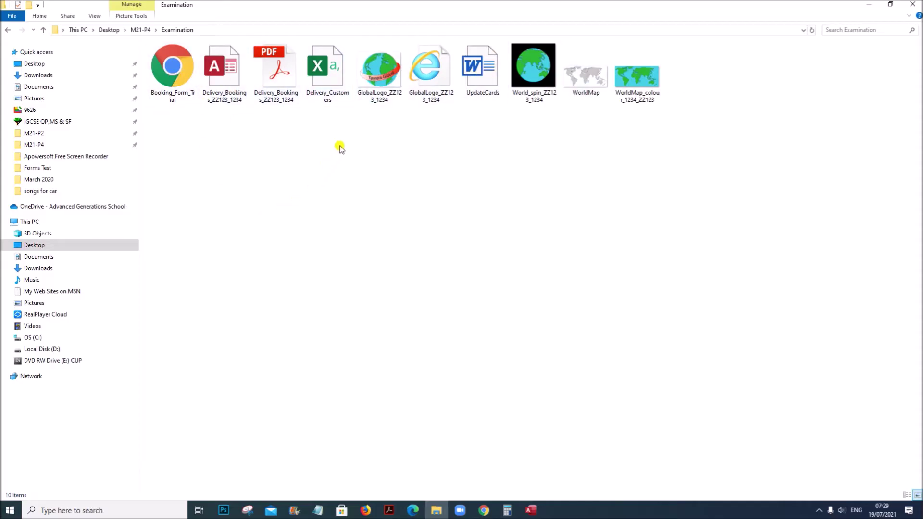
double_click(483, 83)
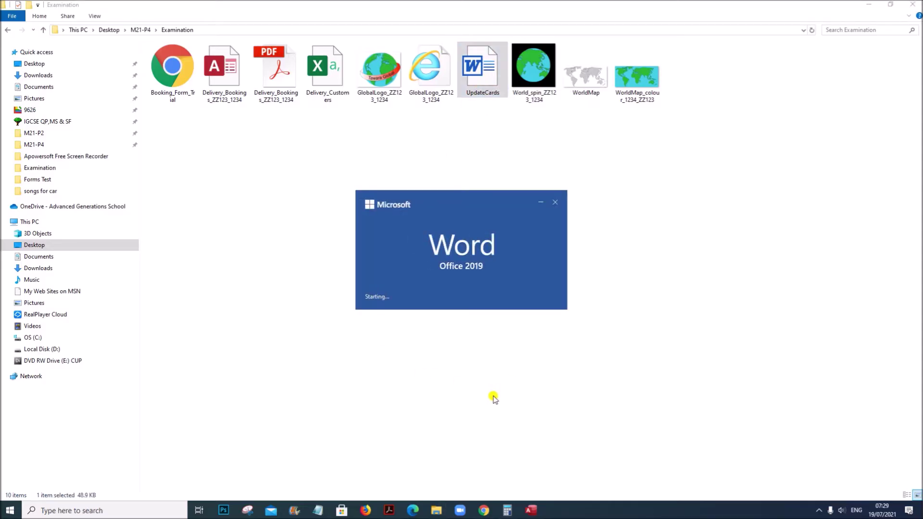
Switch to the exam paper in Acrobat to reread Task 4's template instruction, then bring up the UpdateCards letter in Word.
left_click(389, 510)
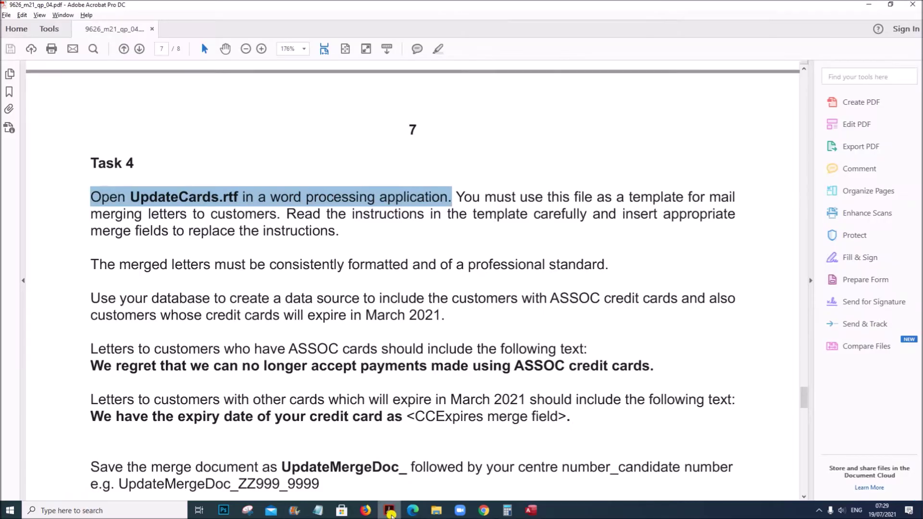
left_click(490, 238)
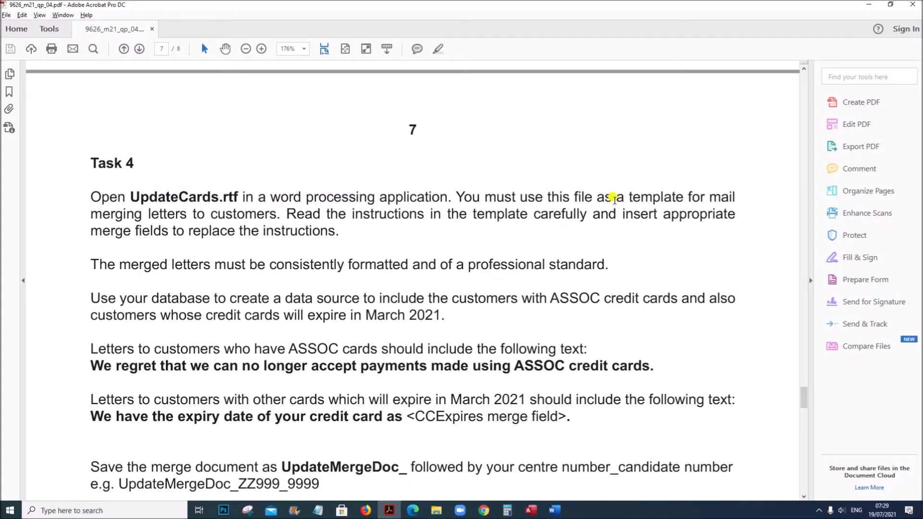
left_click(550, 510)
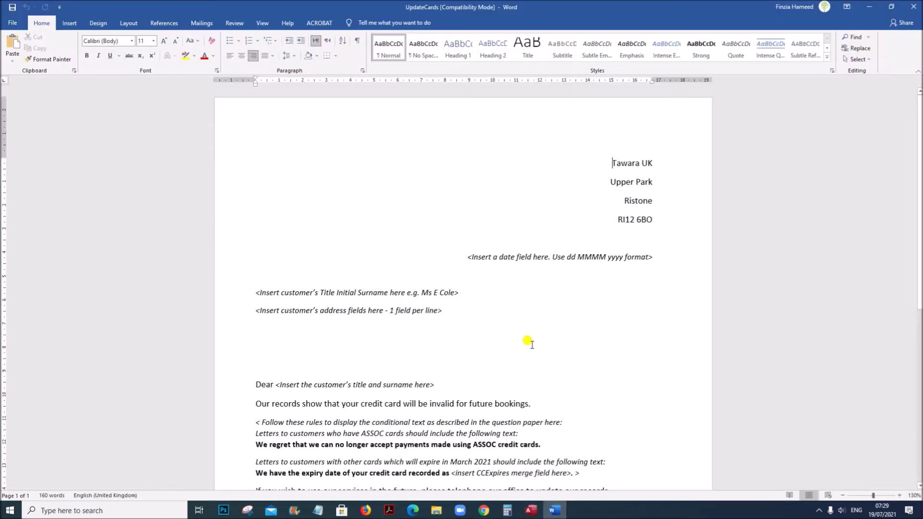
Examine the letter's placeholders for the date, customer name, address fields, greeting, conditional credit card text and candidate details.
scroll(532, 345, "down", 3)
scroll(617, 351, "up", 2)
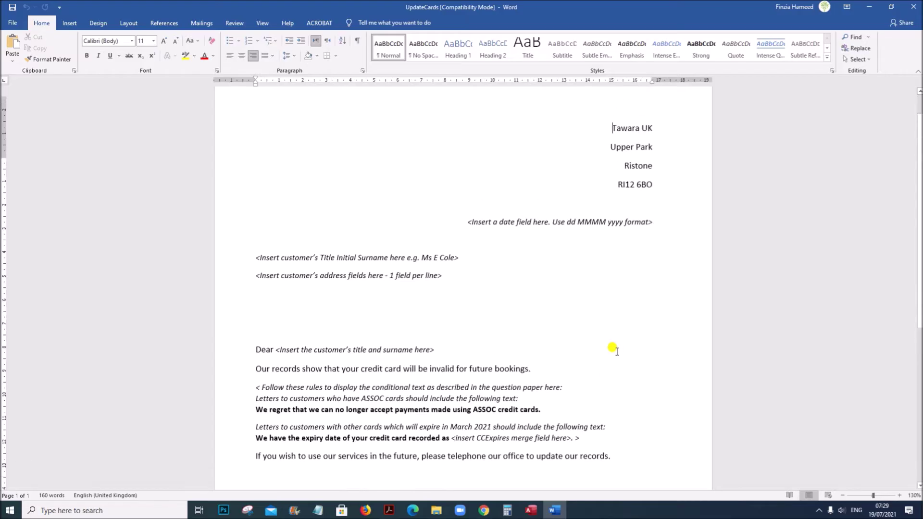
scroll(617, 352, "up", 1)
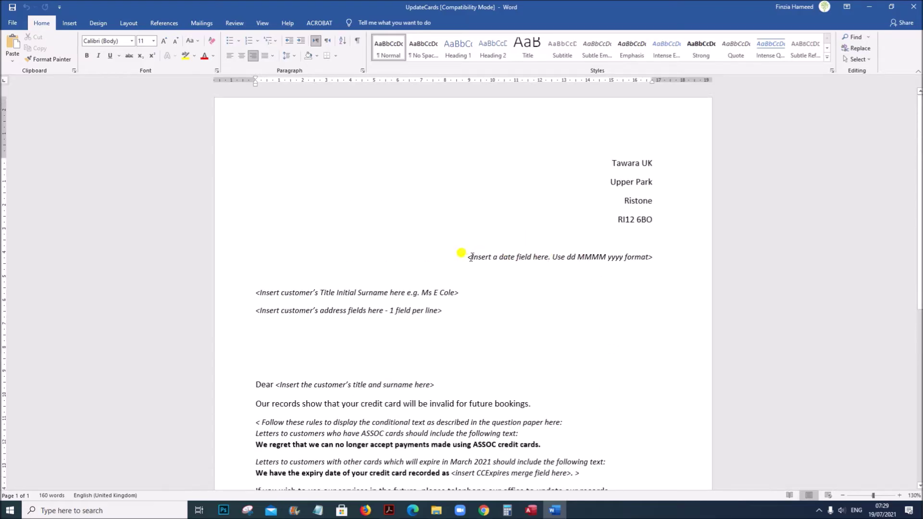
left_click_drag(469, 258, 646, 255)
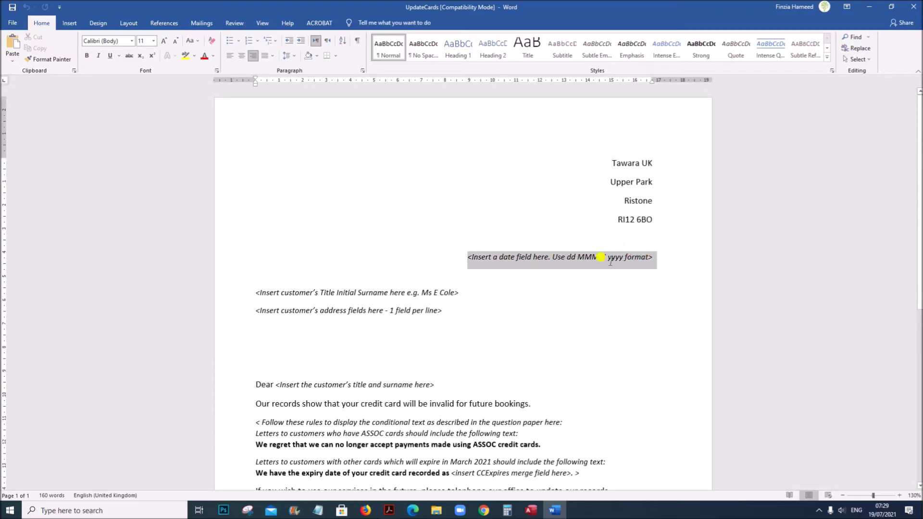
left_click_drag(282, 293, 452, 297)
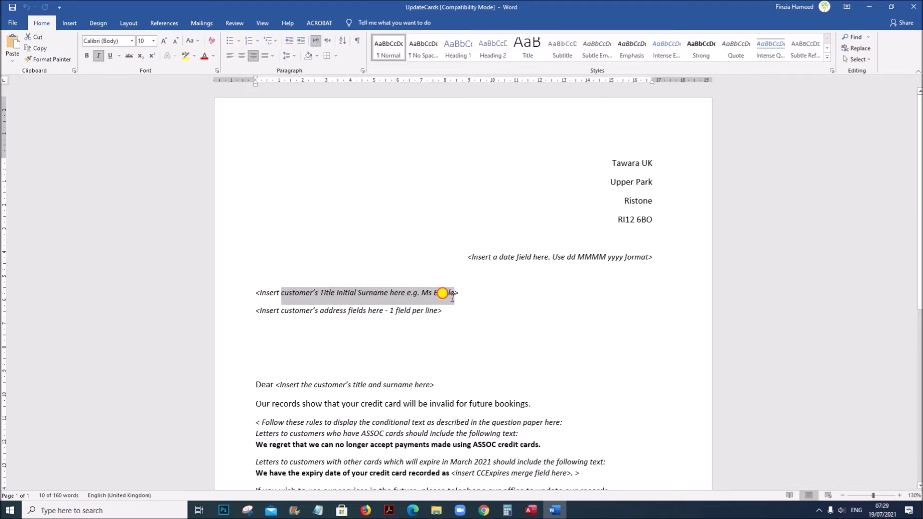
left_click_drag(320, 311, 409, 311)
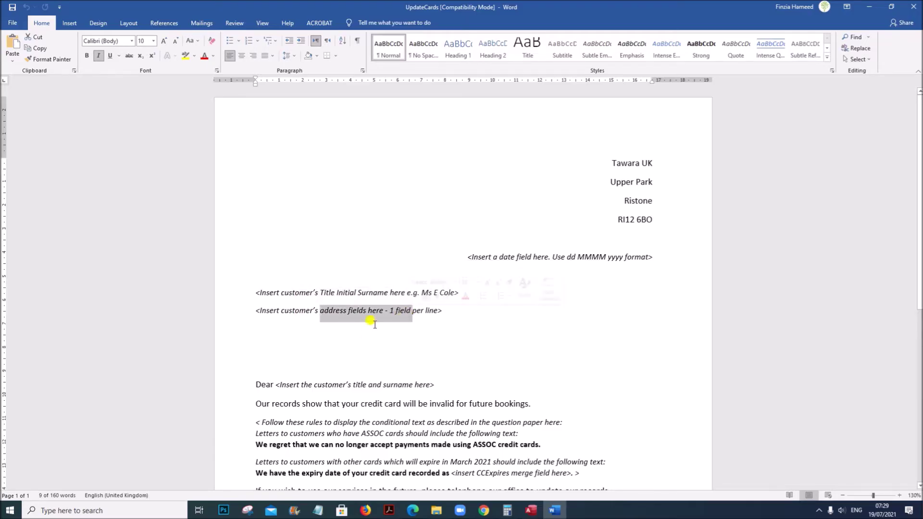
scroll(374, 324, "down", 4)
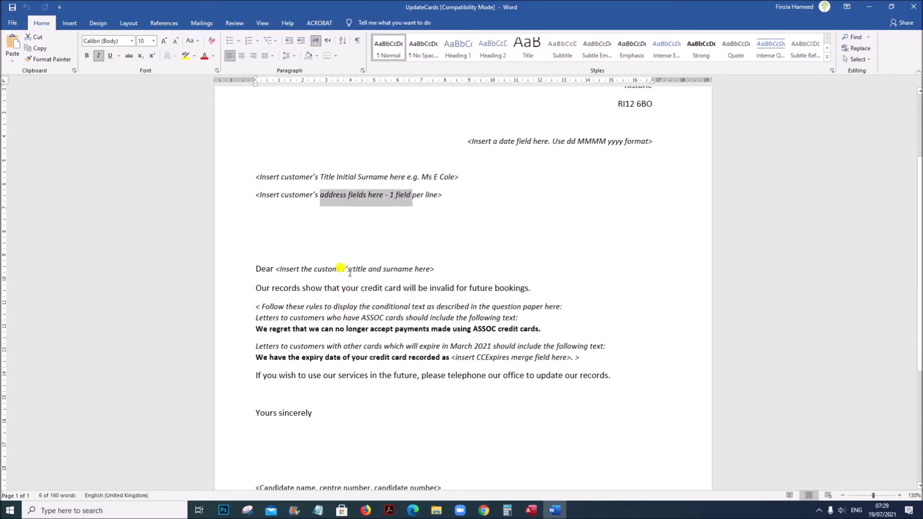
left_click(349, 269)
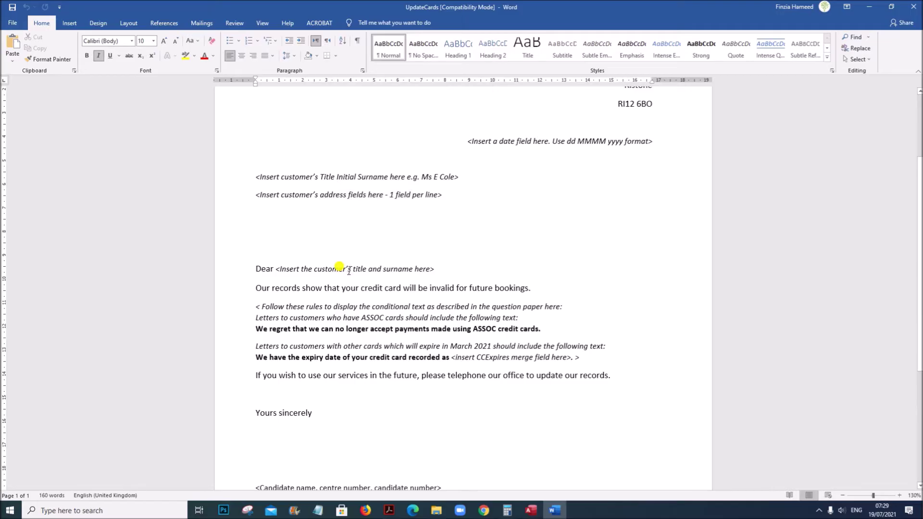
scroll(349, 270, "down", 2)
scroll(349, 270, "down", 2)
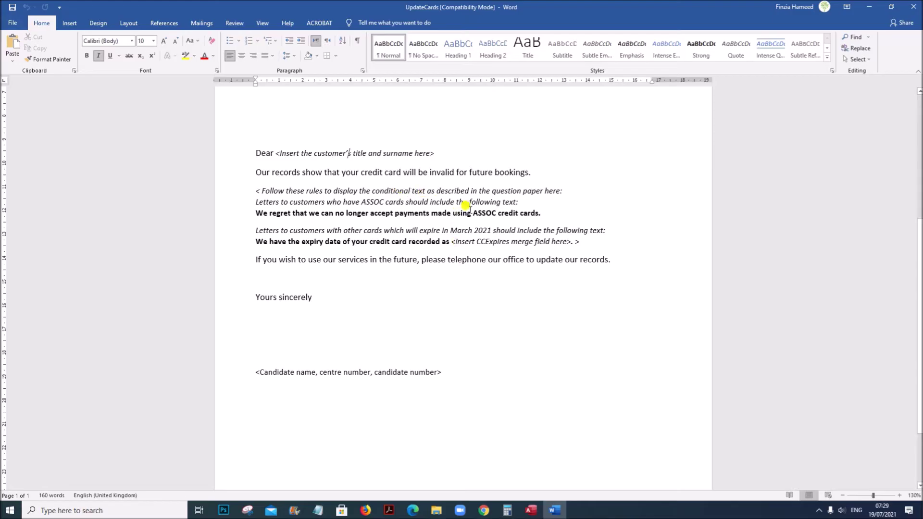
scroll(425, 253, "down", 2)
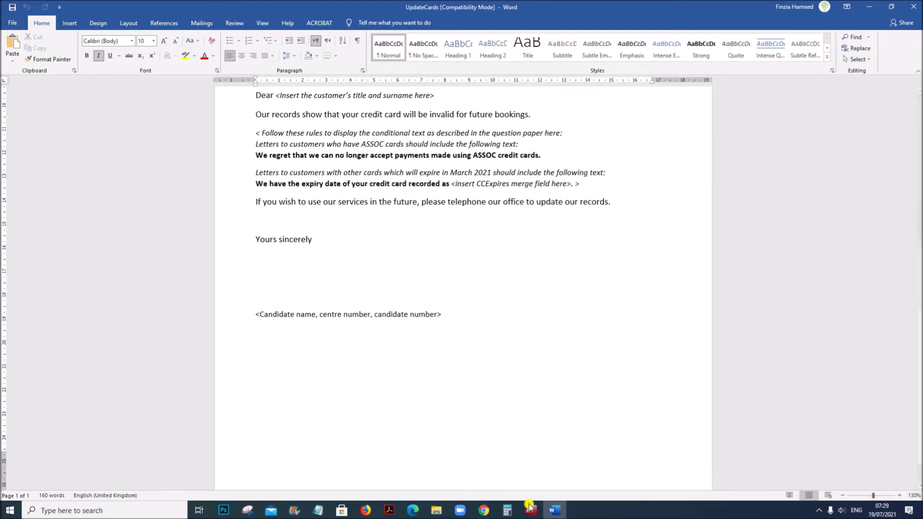
Switch back to the exam paper and read Task 4's formatting and data source requirements for ASSOC cards and March 2021 expiries.
mouse_move(530, 512)
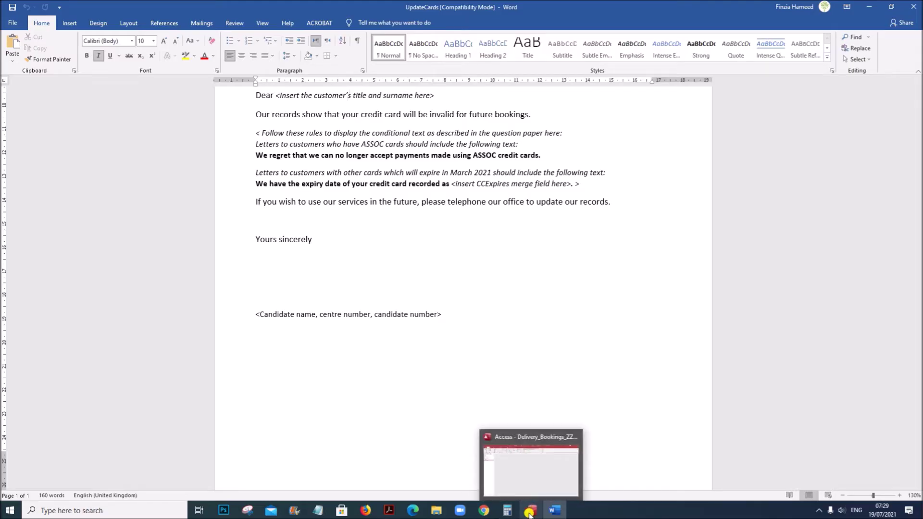
left_click(388, 510)
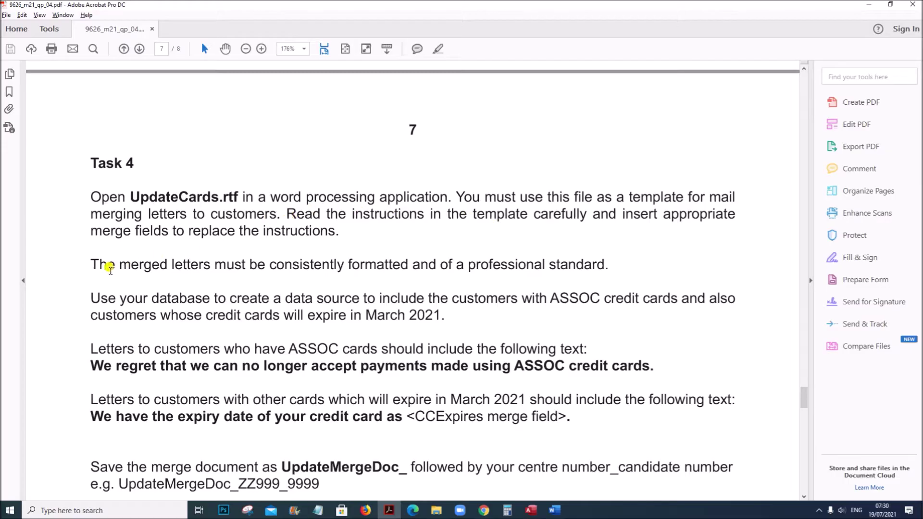
left_click_drag(102, 264, 610, 265)
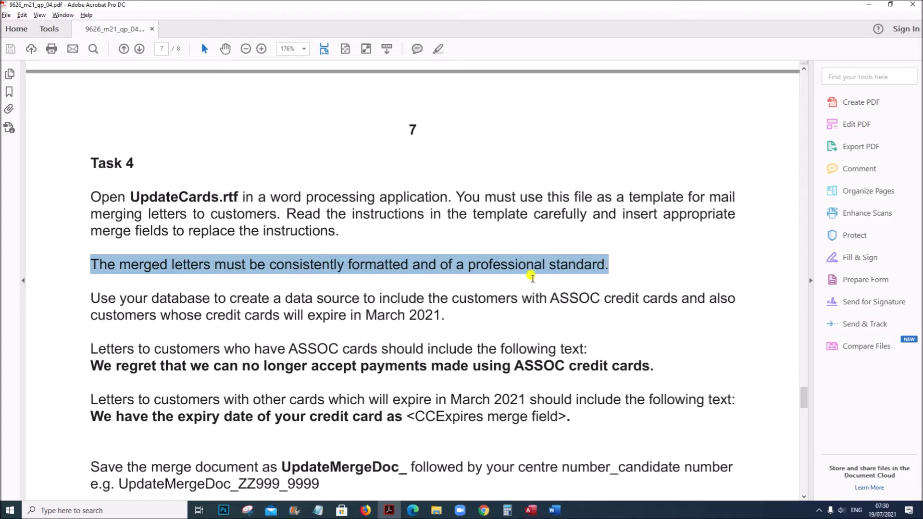
scroll(261, 331, "down", 3)
left_click_drag(93, 205, 669, 205)
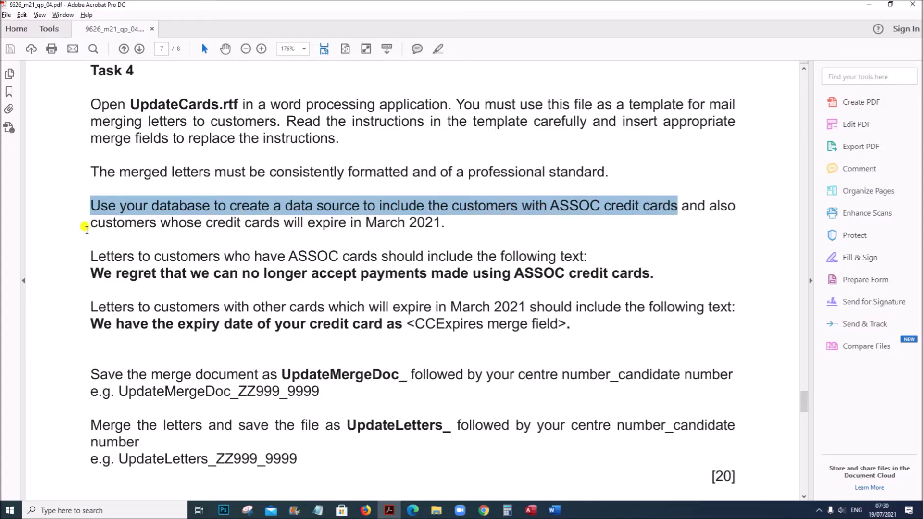
left_click_drag(95, 225, 442, 221)
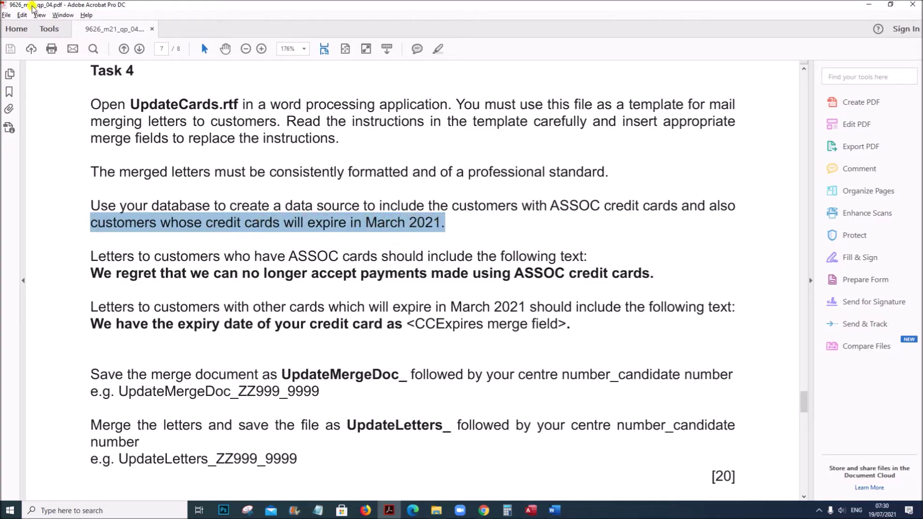
left_click(434, 228)
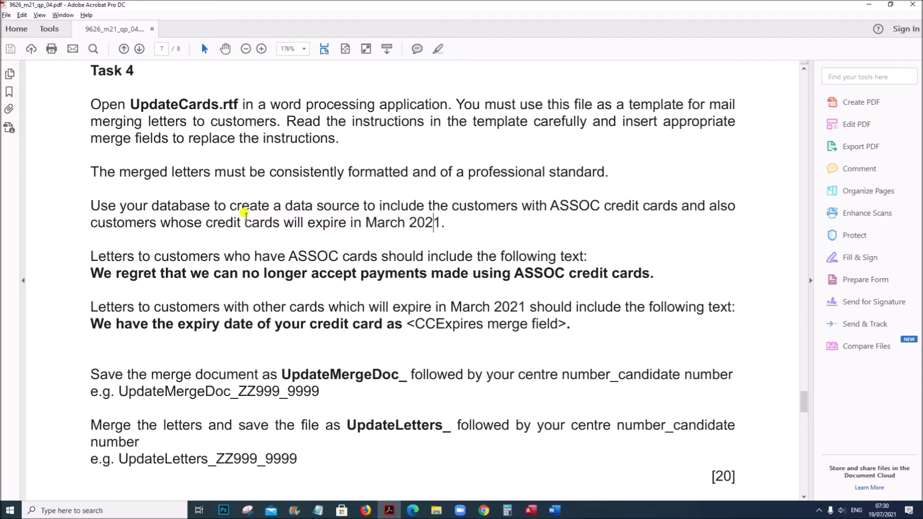
Look back through the exam paper's booking form requirements on the preceding pages, and return to Task 4's instructions.
scroll(243, 230, "up", 10)
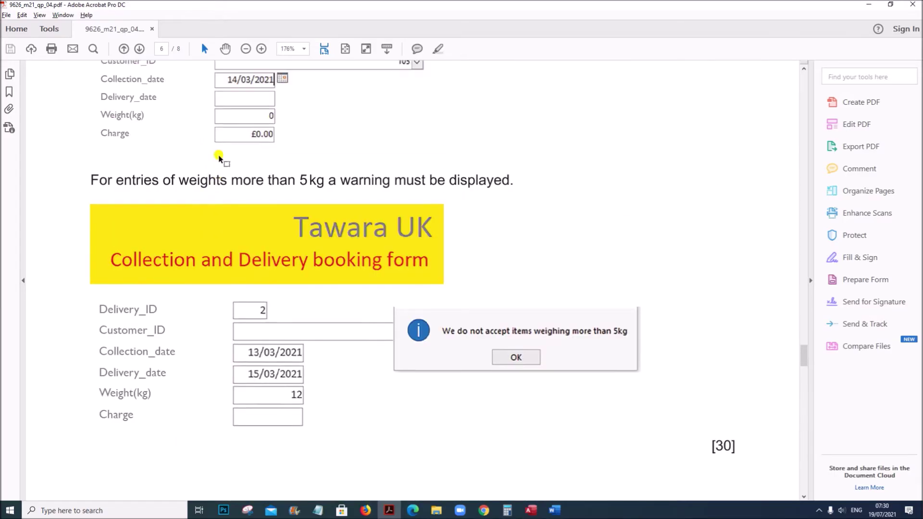
scroll(221, 159, "up", 3)
scroll(266, 309, "down", 13)
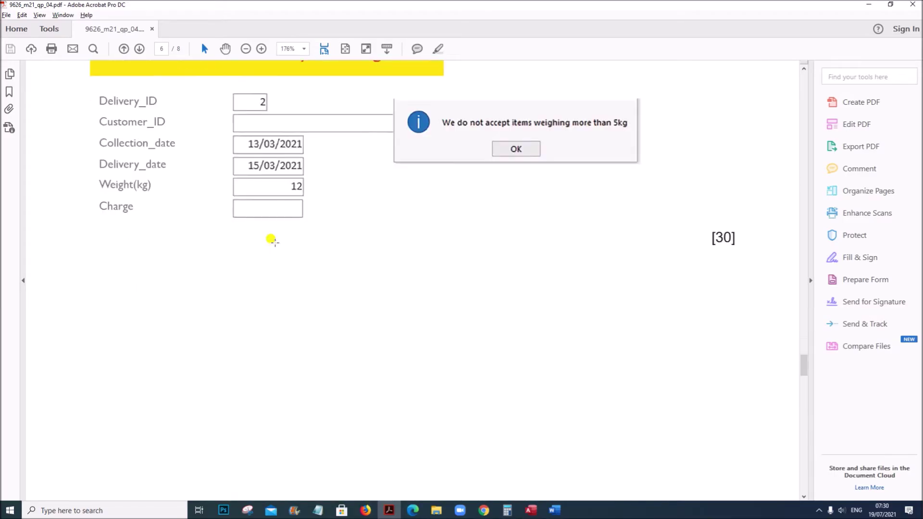
scroll(275, 250, "up", 10)
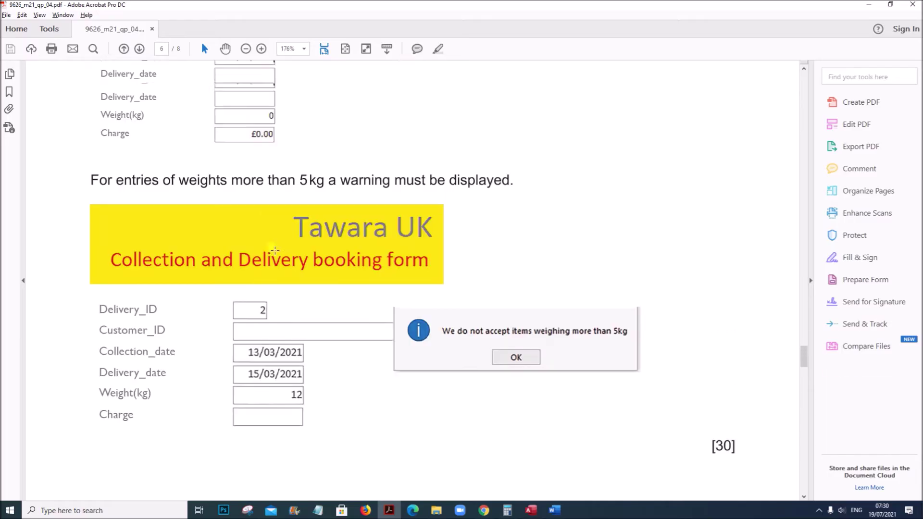
scroll(259, 282, "up", 11)
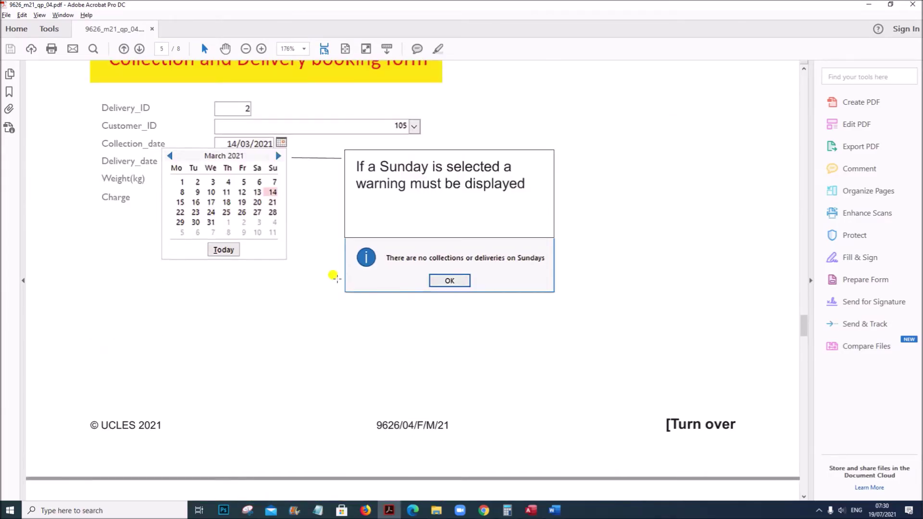
scroll(336, 277, "down", 12)
scroll(337, 283, "down", 14)
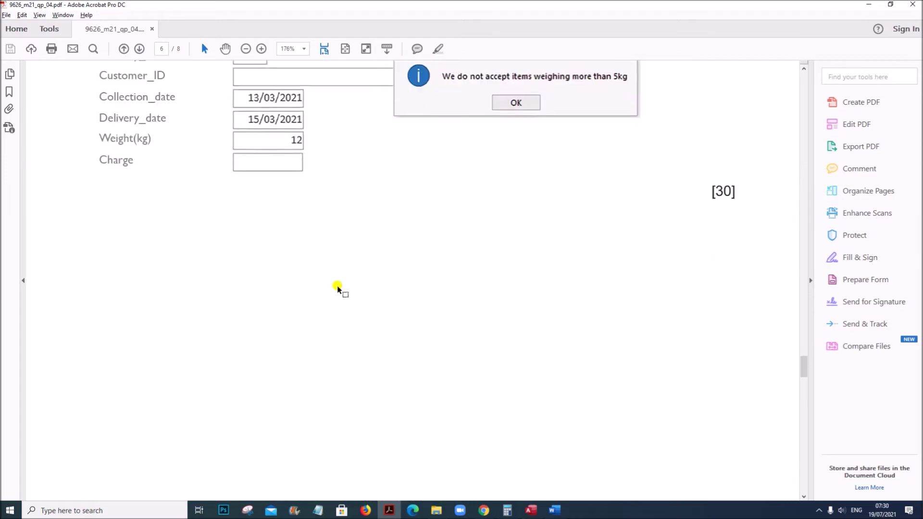
scroll(337, 285, "down", 2)
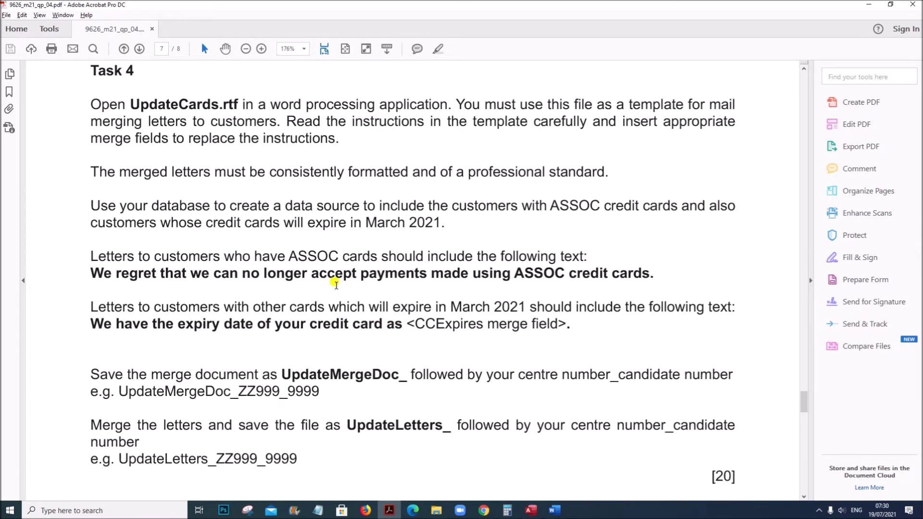
scroll(132, 262, "down", 4)
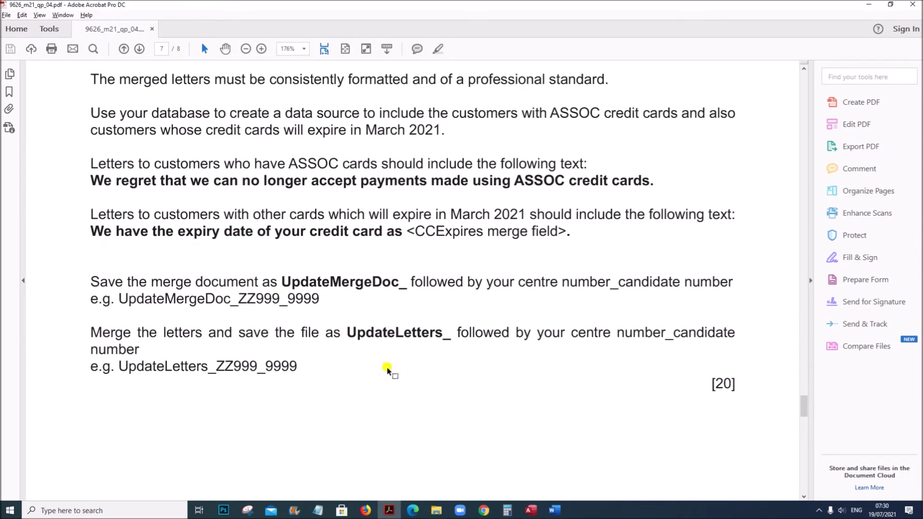
Check the objects in the Access database and reread the exam paper's data source requirement for ASSOC cards and March 2021 expiries.
left_click(529, 508)
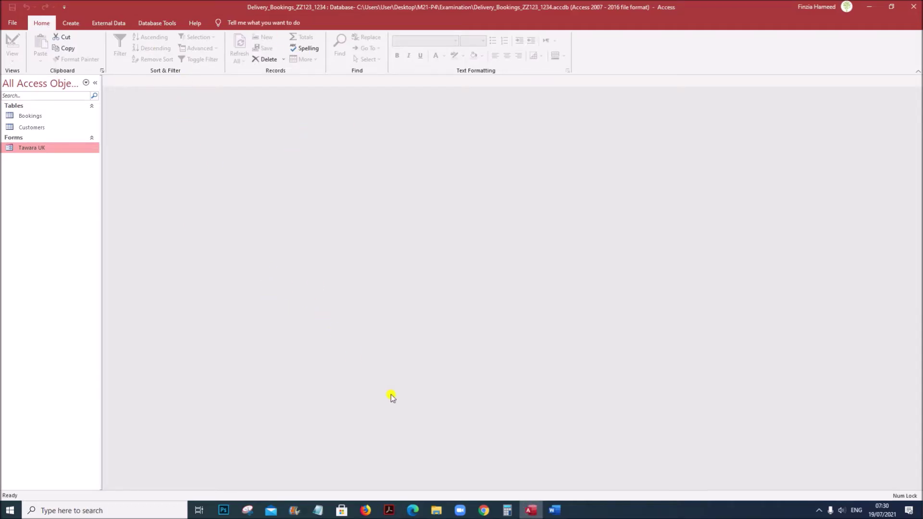
left_click(390, 508)
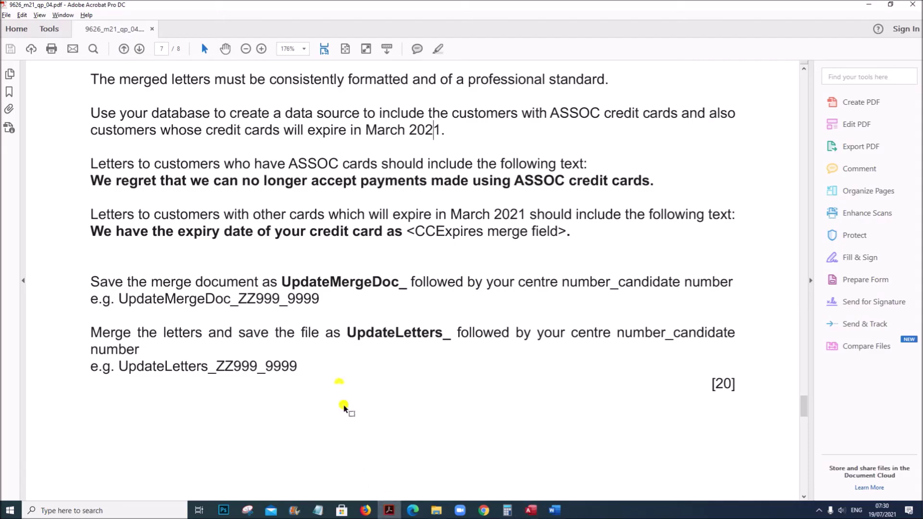
scroll(301, 269, "up", 1)
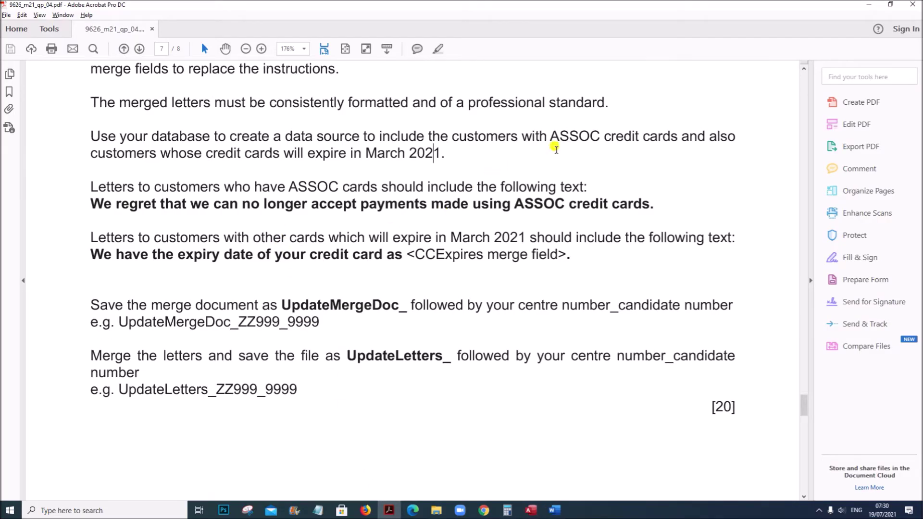
left_click_drag(551, 136, 667, 134)
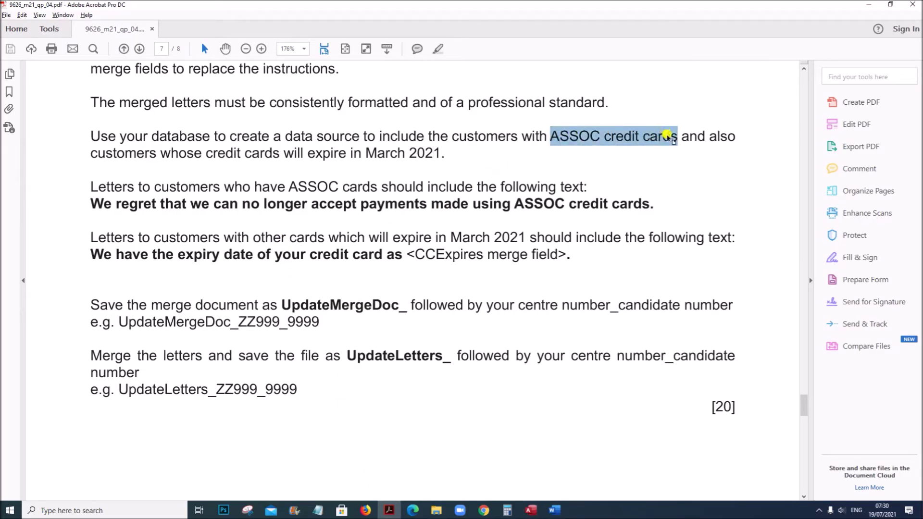
left_click_drag(91, 145, 437, 158)
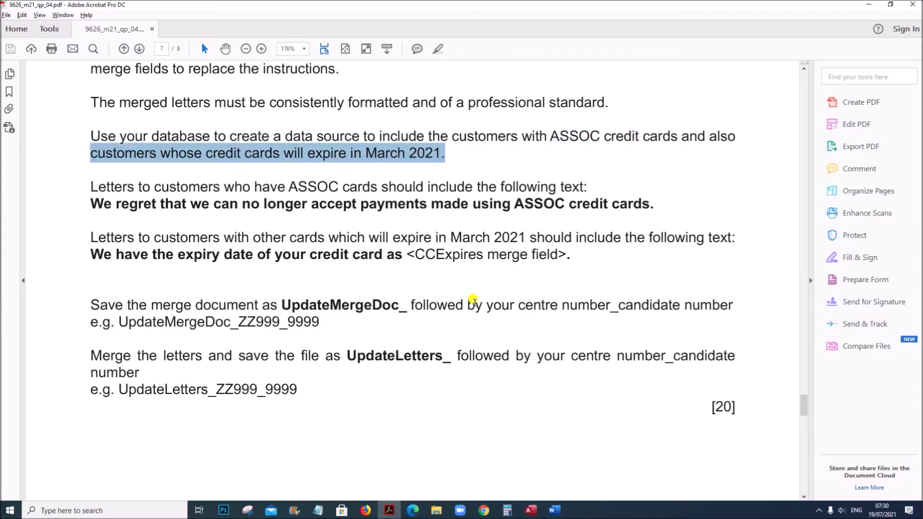
Switch to Access, create a query in design view with the Customers table, and enlarge the table box to show all its fields.
left_click(528, 510)
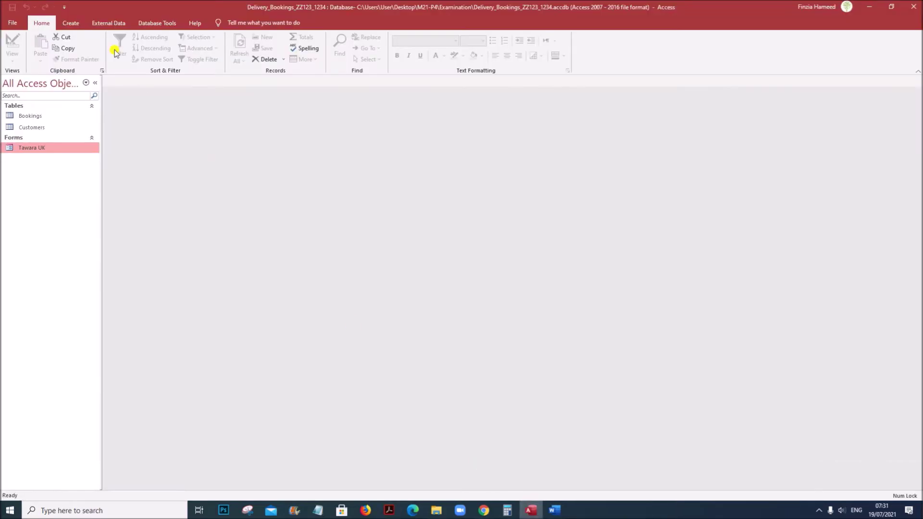
left_click(70, 23)
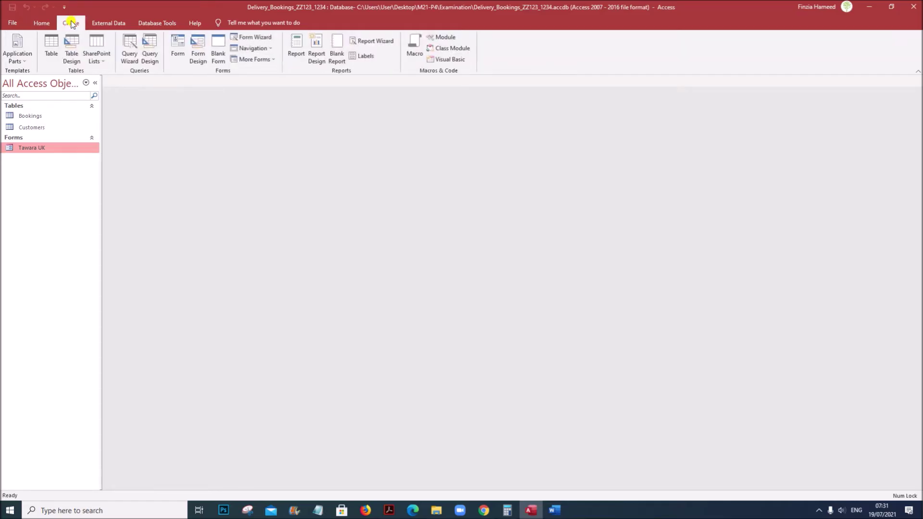
left_click(149, 48)
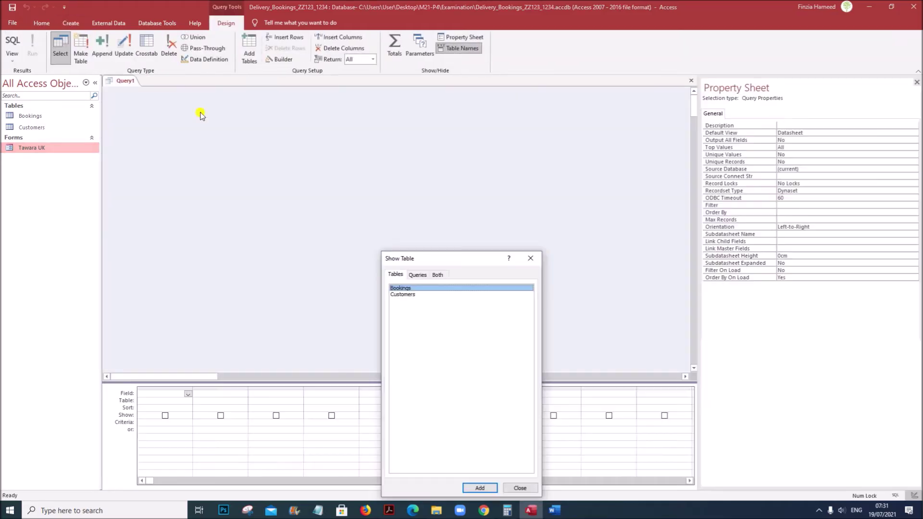
left_click(409, 294)
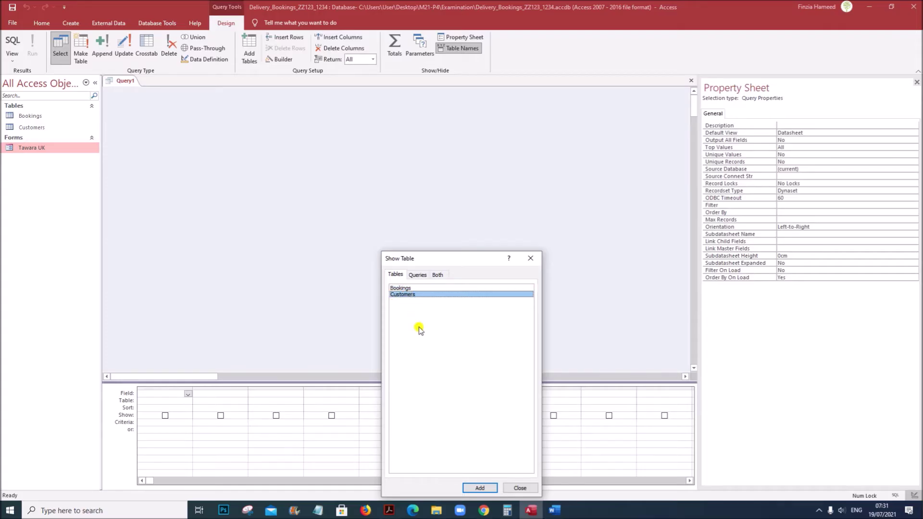
left_click(479, 486)
left_click(519, 488)
left_click_drag(143, 162, 149, 262)
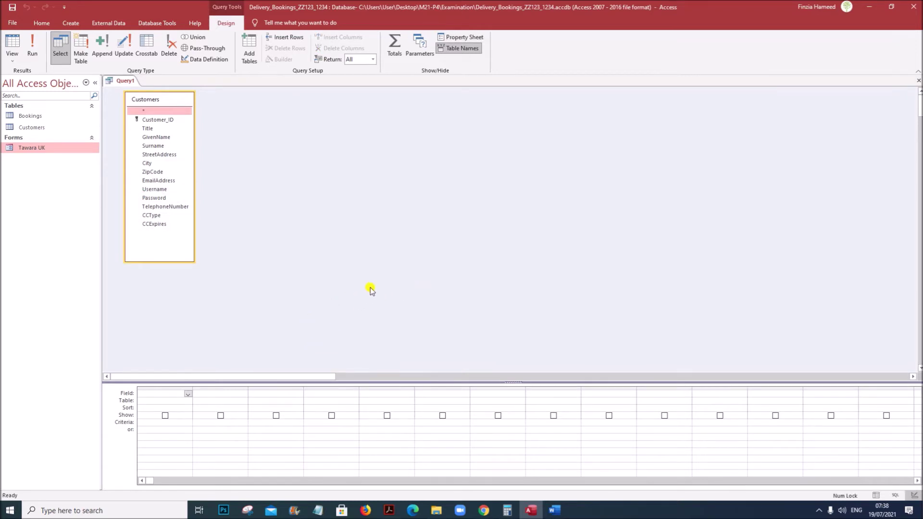
Add the Title, GivenName, Surname, StreetAddress, City and ZipCode fields to the query.
double_click(153, 129)
double_click(154, 138)
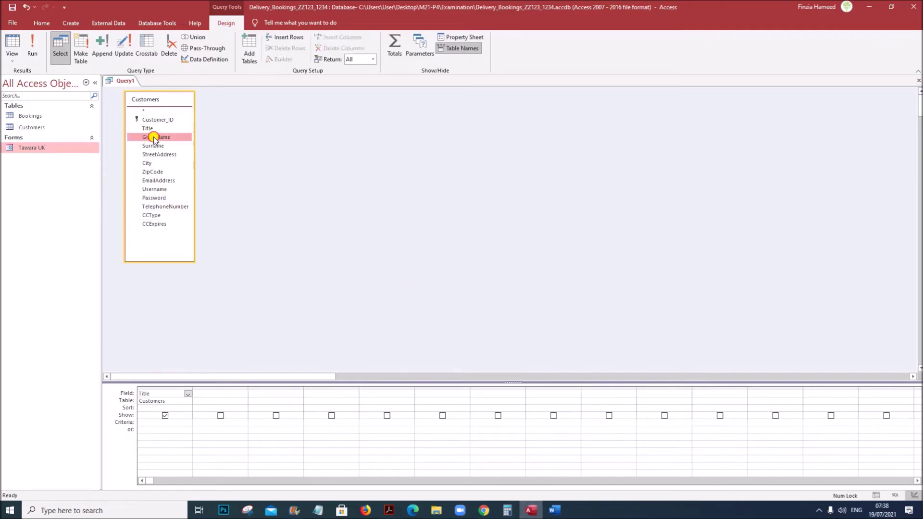
double_click(153, 145)
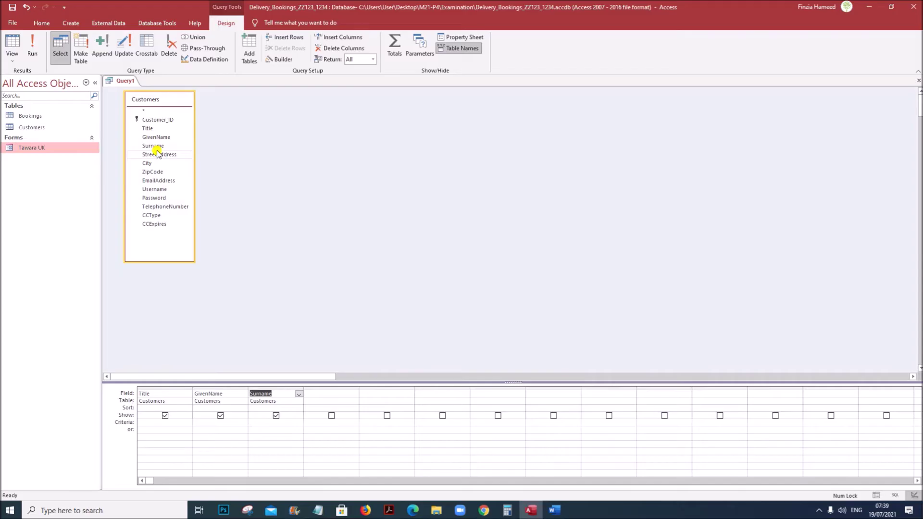
double_click(159, 155)
double_click(153, 164)
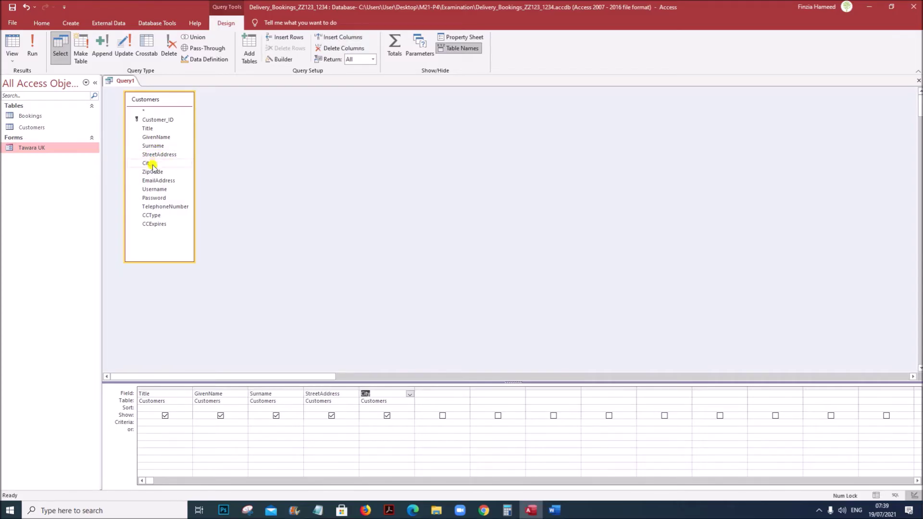
double_click(153, 172)
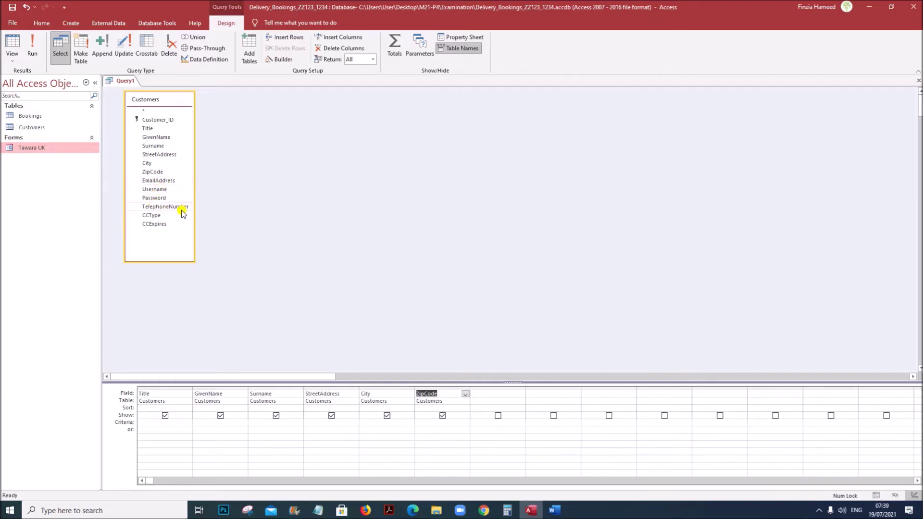
Check the letter template in Word and the exam paper in Acrobat, then add CCType and CCExpires to the query in Access.
left_click(554, 510)
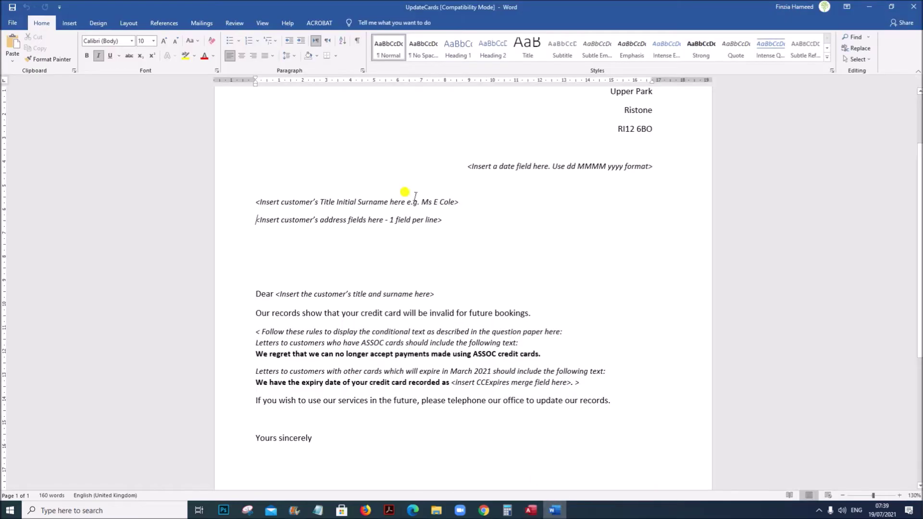
left_click(389, 510)
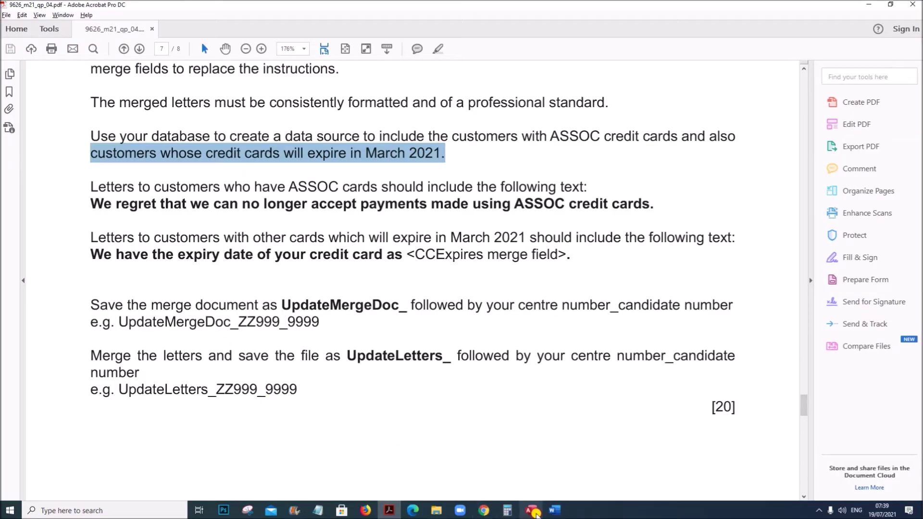
left_click(533, 511)
double_click(152, 215)
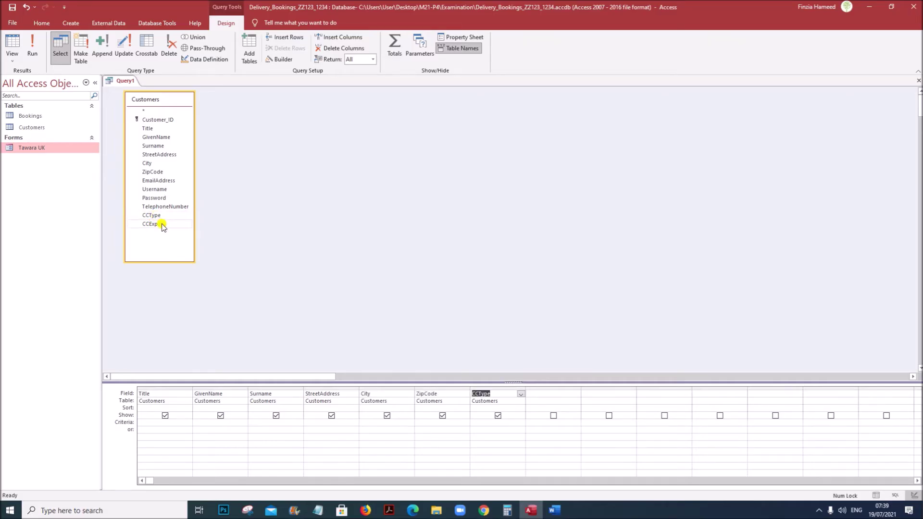
double_click(154, 224)
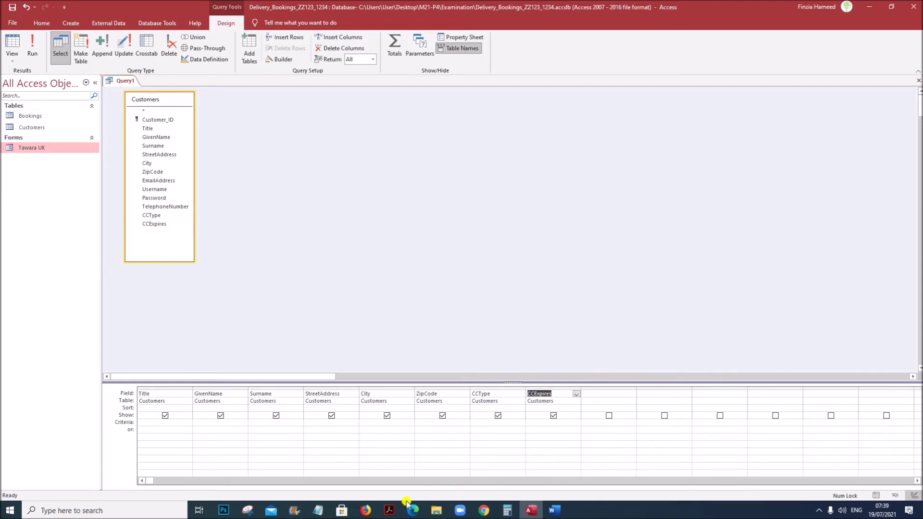
Run the query, look through the card types and expiry dates of the customer records, and return to design view.
left_click(31, 48)
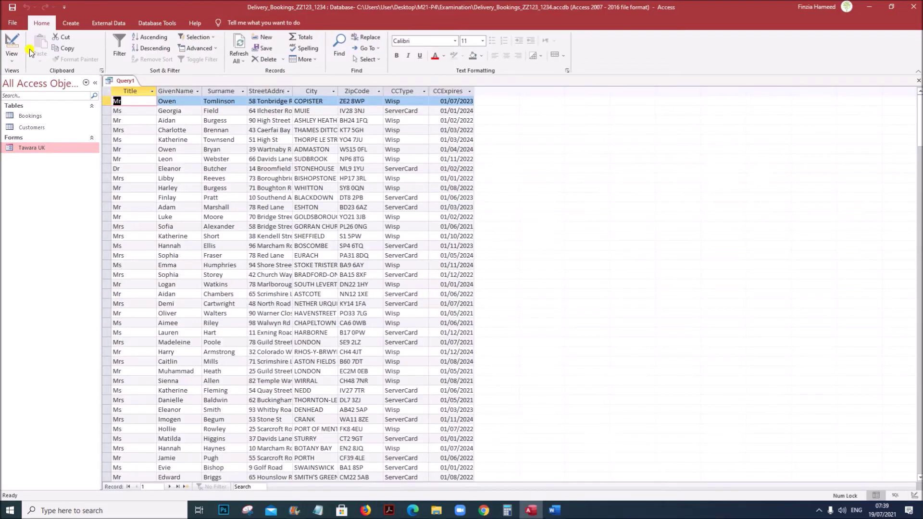
scroll(409, 255, "down", 15)
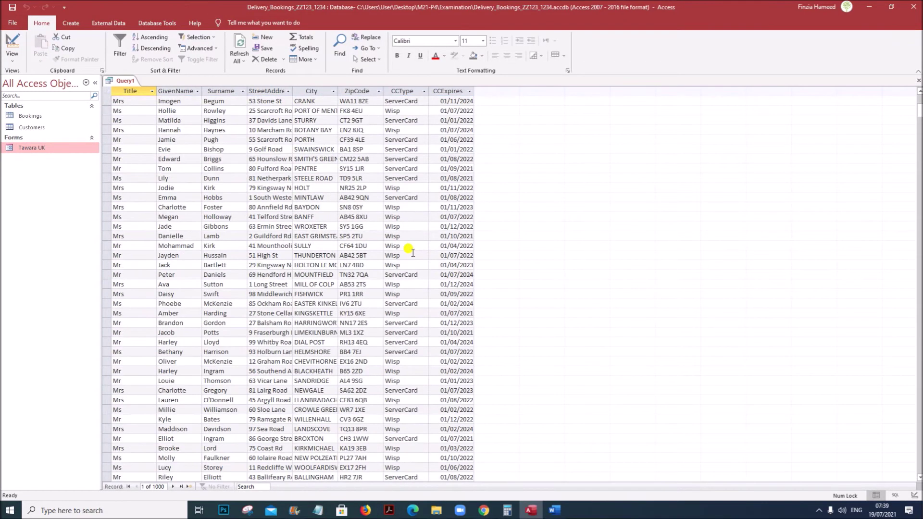
scroll(410, 268, "down", 12)
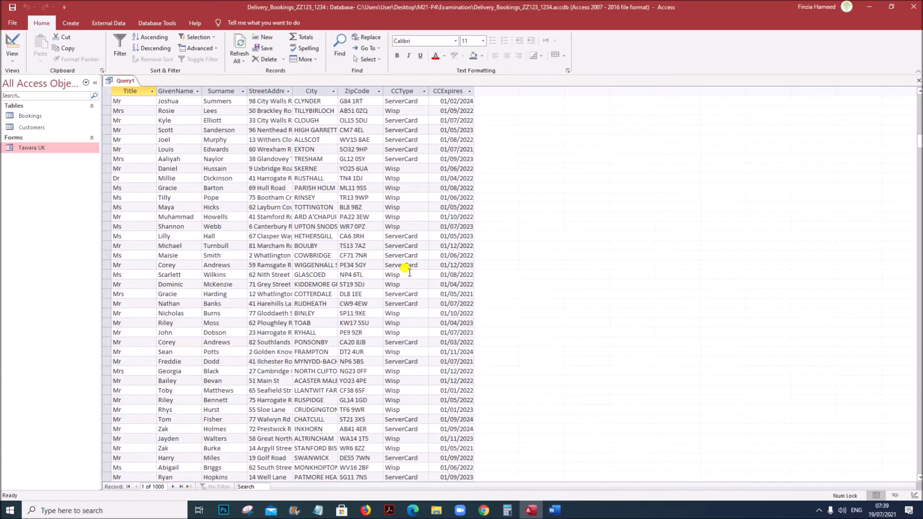
scroll(409, 270, "up", 20)
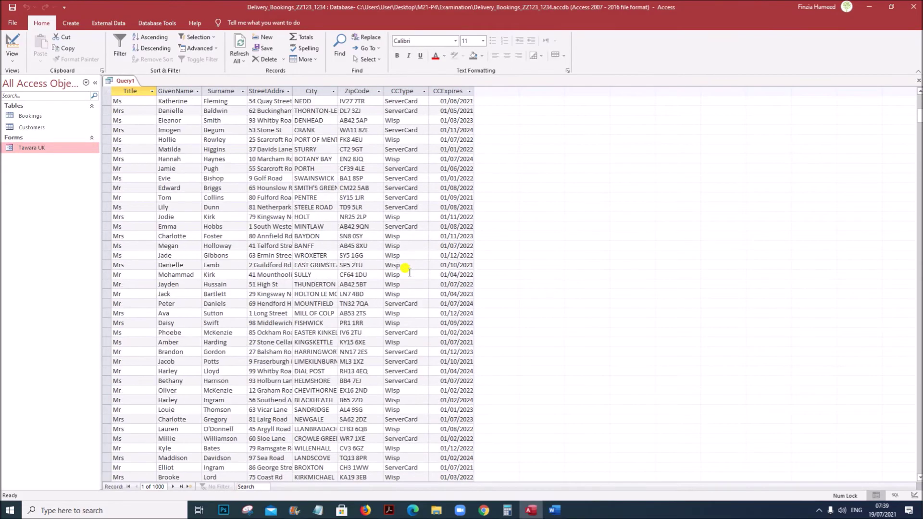
scroll(409, 272, "up", 3)
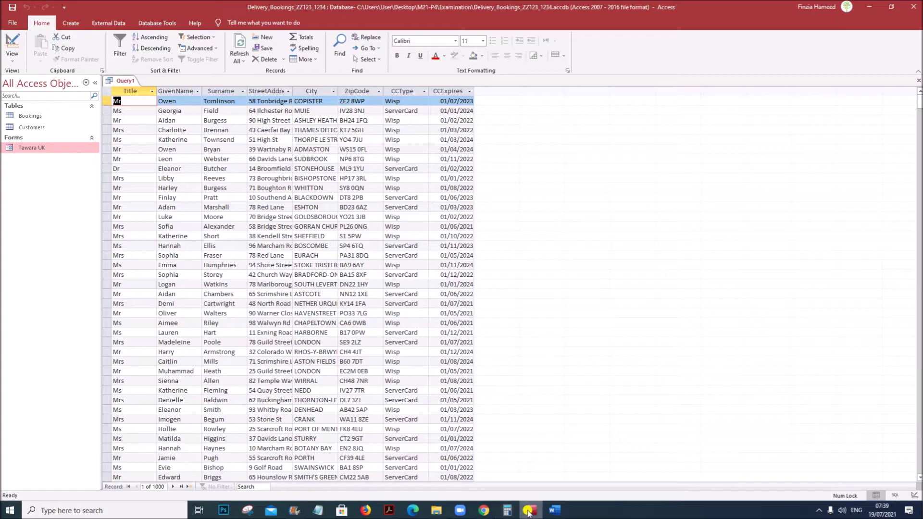
key("alt+Tab")
key("alt+Tab")
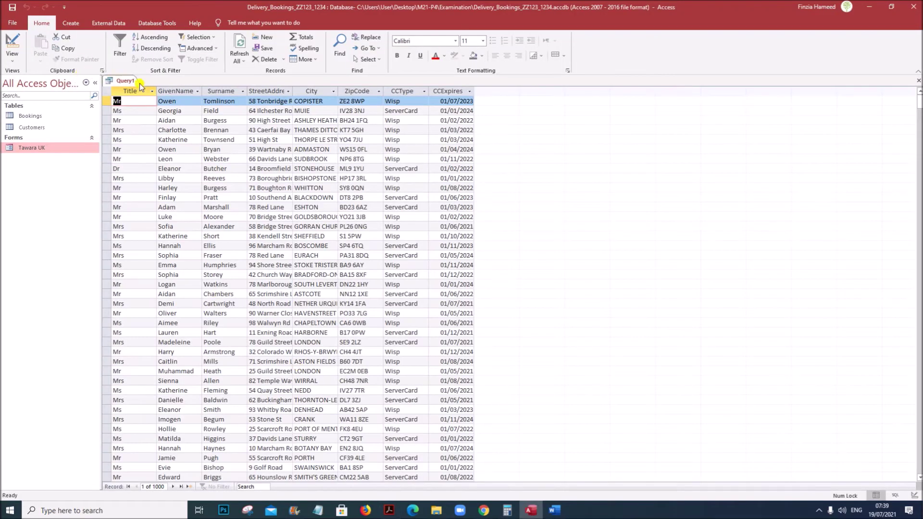
right_click(122, 81)
left_click(153, 124)
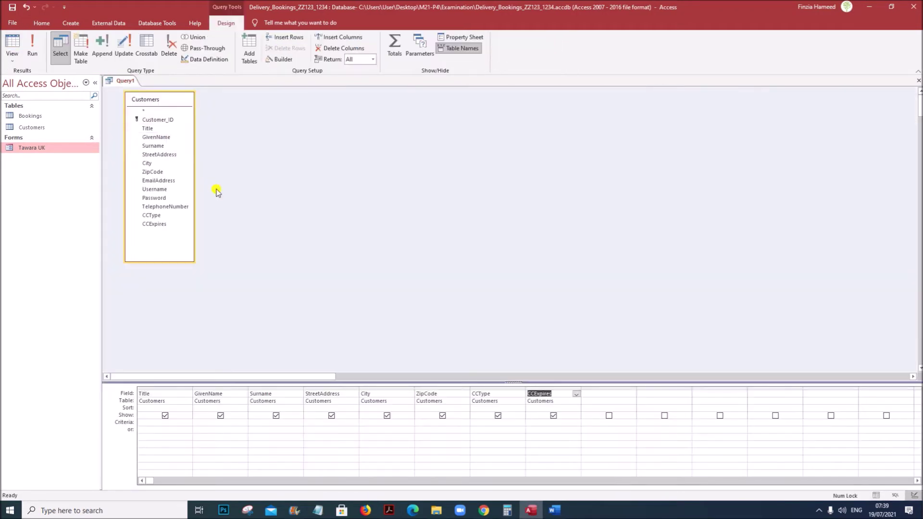
Check the required card type in the exam paper in Acrobat, then set the CCType criterion to ASSOC in the Access query.
left_click(477, 423)
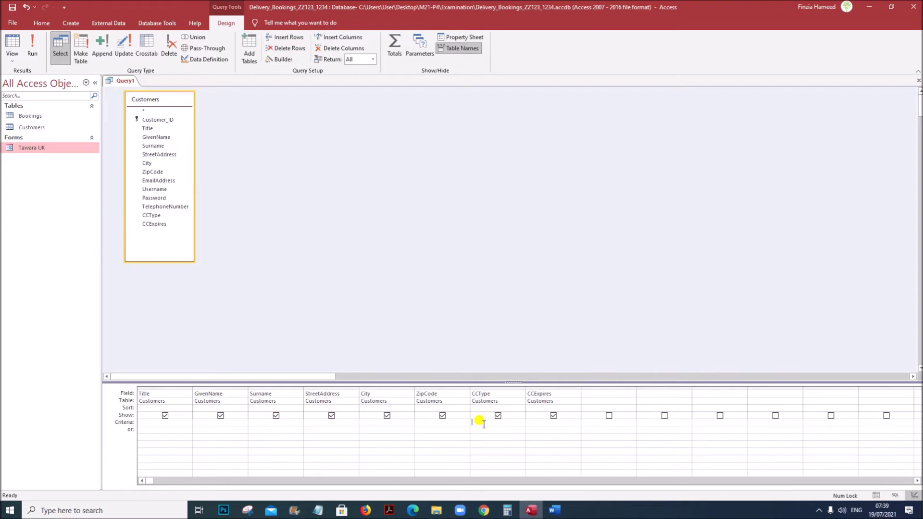
left_click(389, 510)
left_click_drag(289, 185, 333, 184)
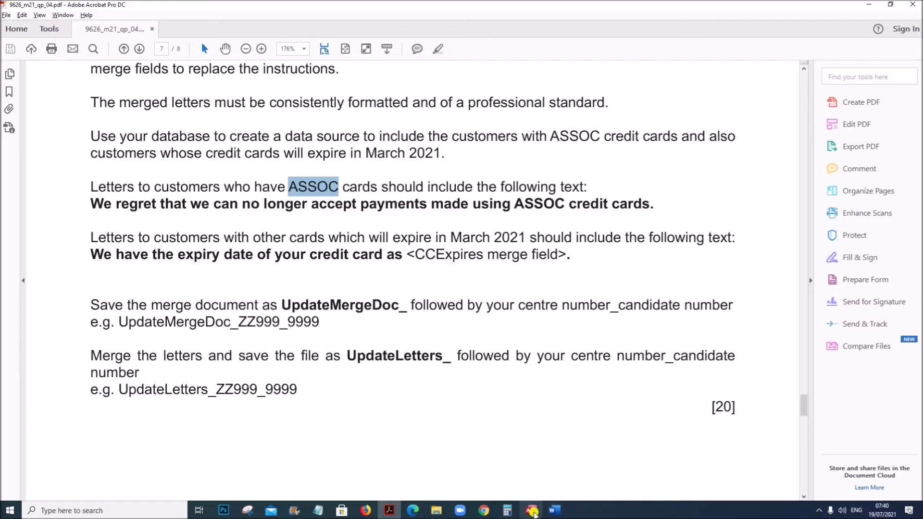
left_click(531, 510)
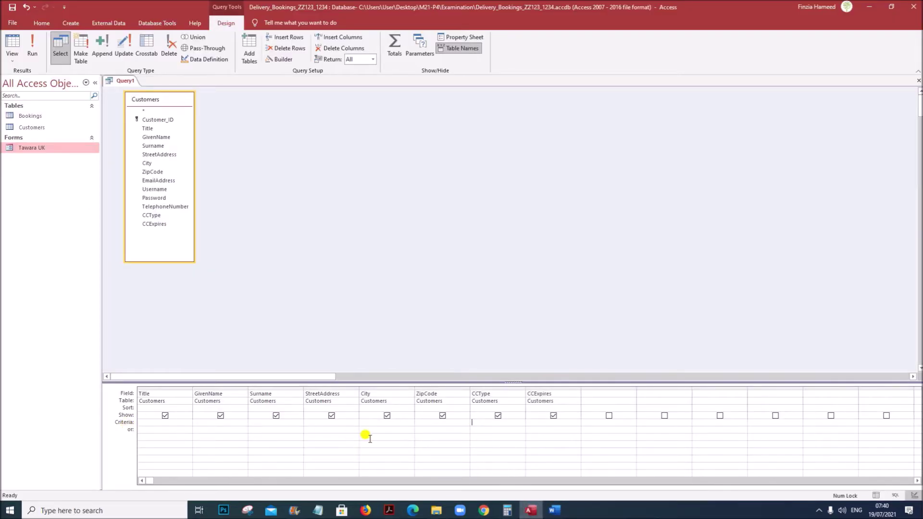
left_click(493, 428)
type("ASS")
Run the query to review the ASSOC card customers, and return to design view.
left_click(32, 48)
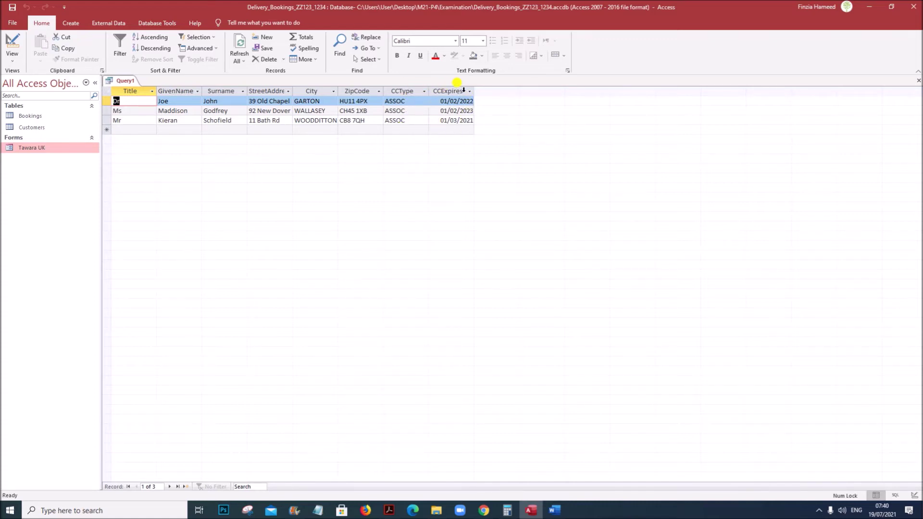
right_click(126, 83)
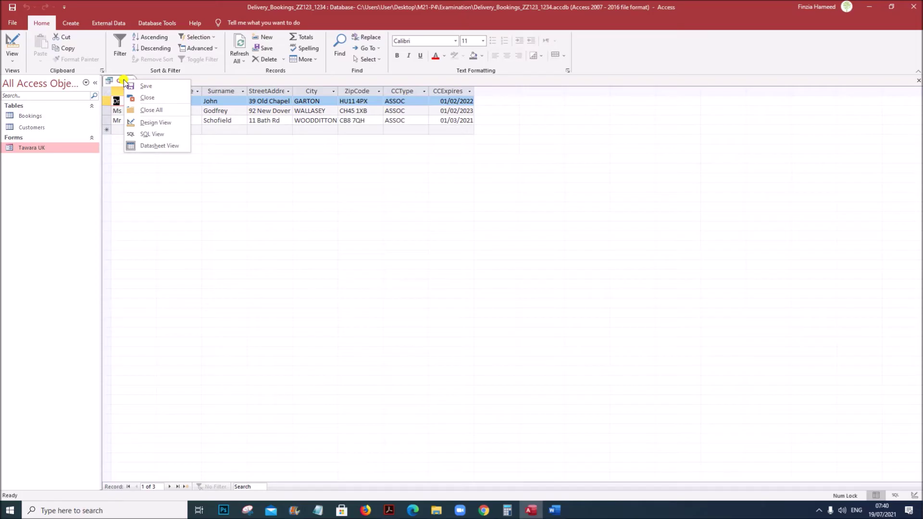
left_click(164, 124)
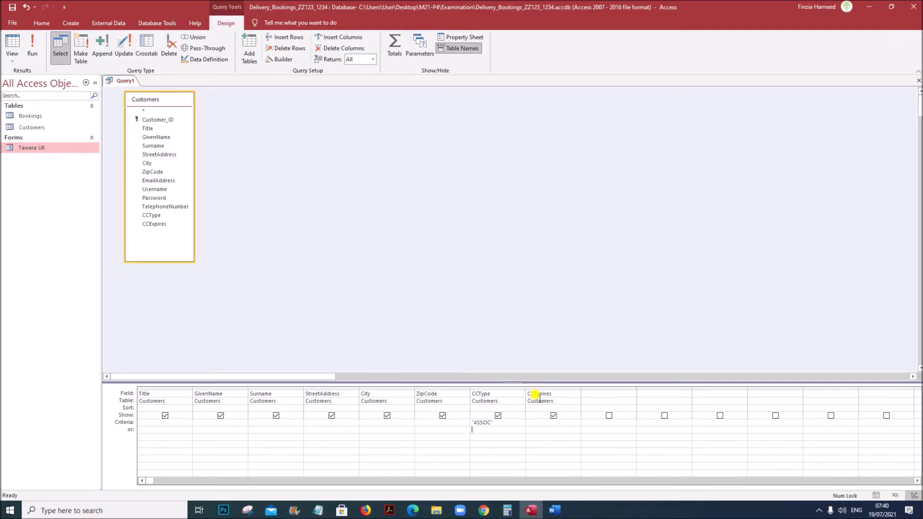
Widen the CCExpires column and add the alternative (or) criterion between 01/03/2021 and 31/03/2021 to it.
left_click(533, 428)
left_click(530, 423)
left_click(531, 430)
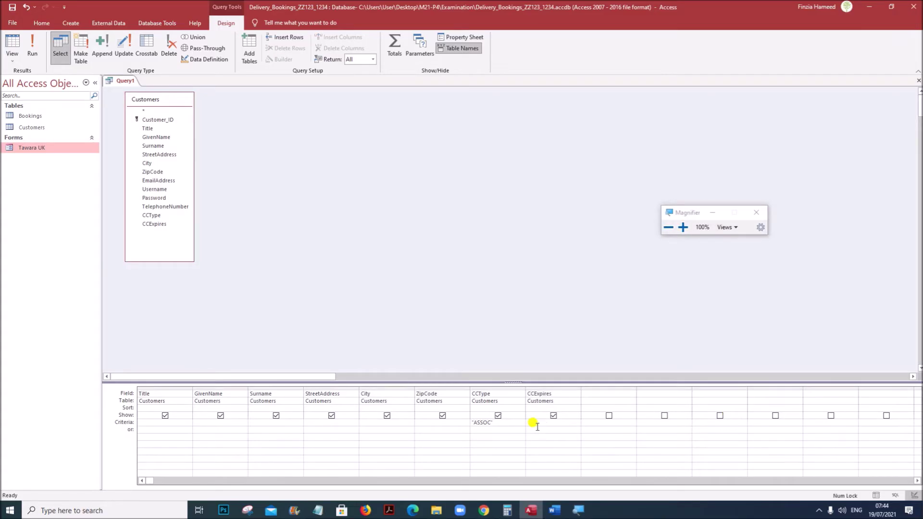
left_click_drag(581, 389, 660, 389)
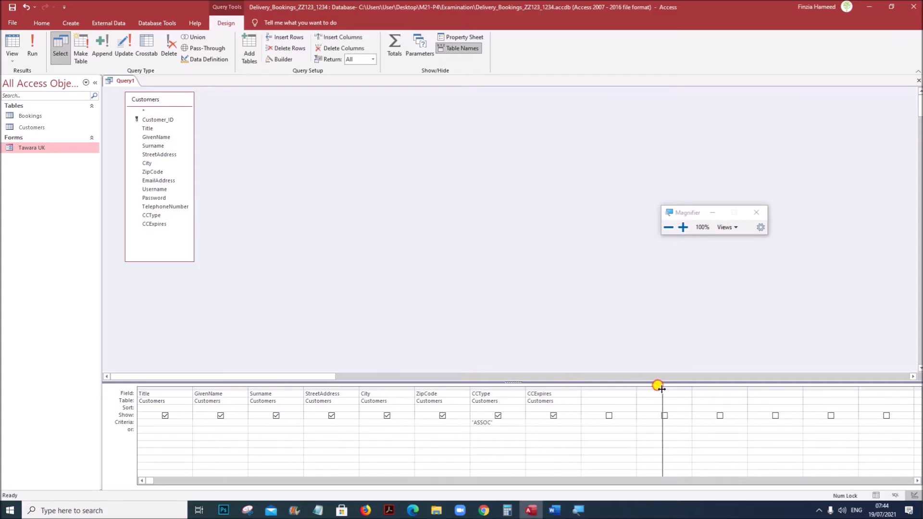
left_click(682, 226)
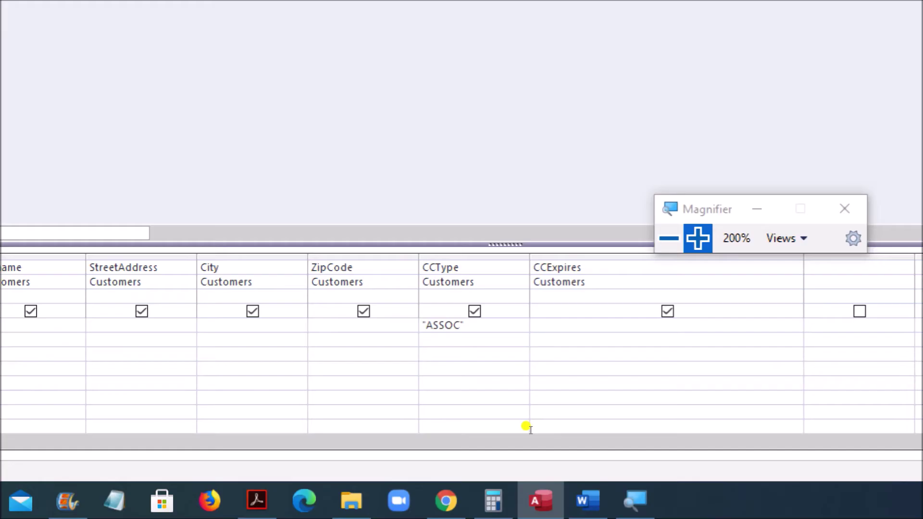
type("between 01/03/2021 and 31/03/2021")
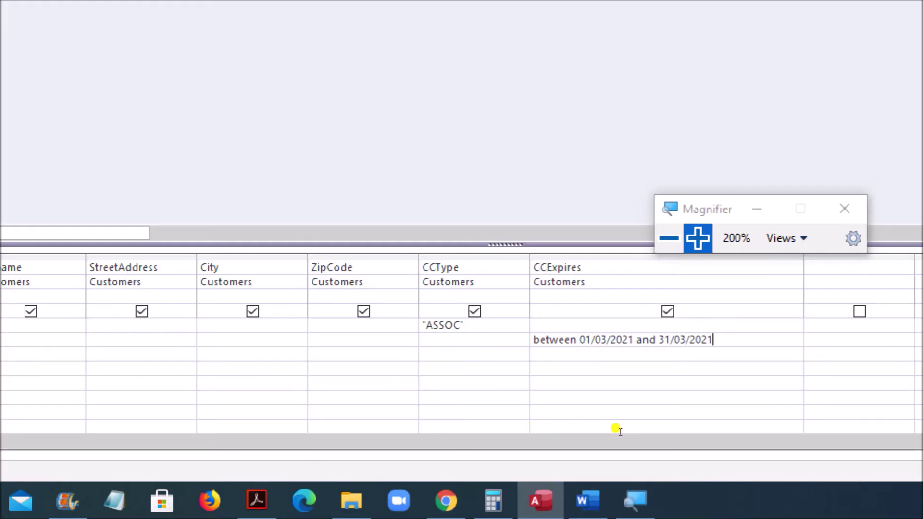
left_click_drag(614, 425, 524, 425)
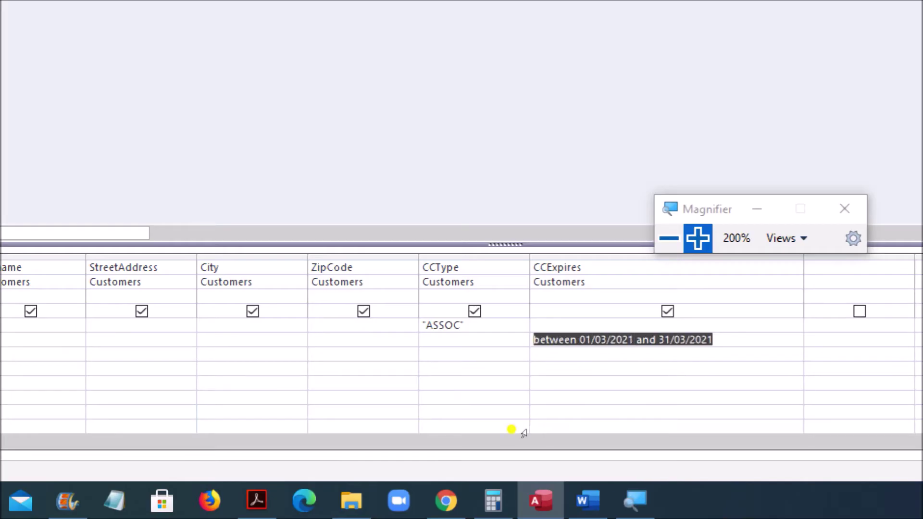
key("Down")
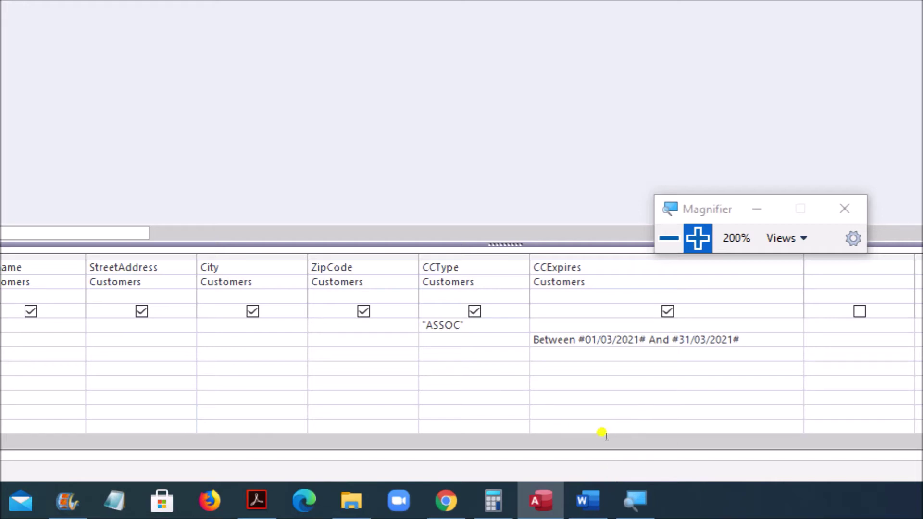
Examine how the dates are delimited in the CCExpires criterion.
key("Up")
key("ctrl+Right")
key("shift+Right")
key("Right")
key("Right")
key("Right")
key("Right")
key("Right")
key("Right")
key("Right")
key("Right")
key("Right")
key("Right")
key("Down")
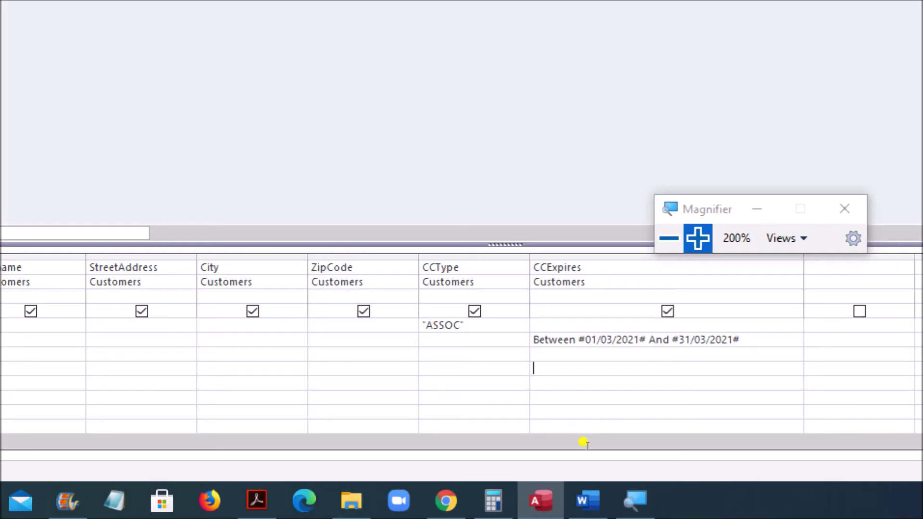
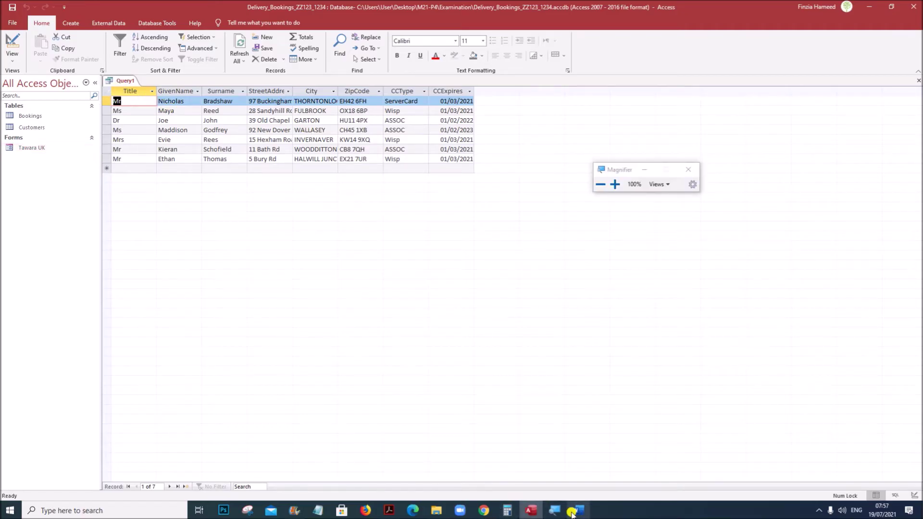
Switch to Word and read the UpdateCards letter's instruction for the customer's title, initial and surname.
left_click(573, 512)
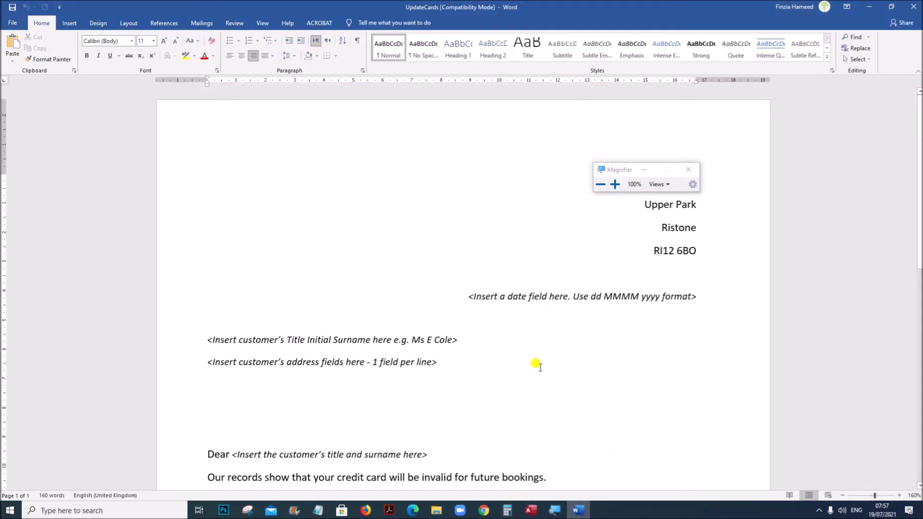
scroll(534, 364, "down", 2)
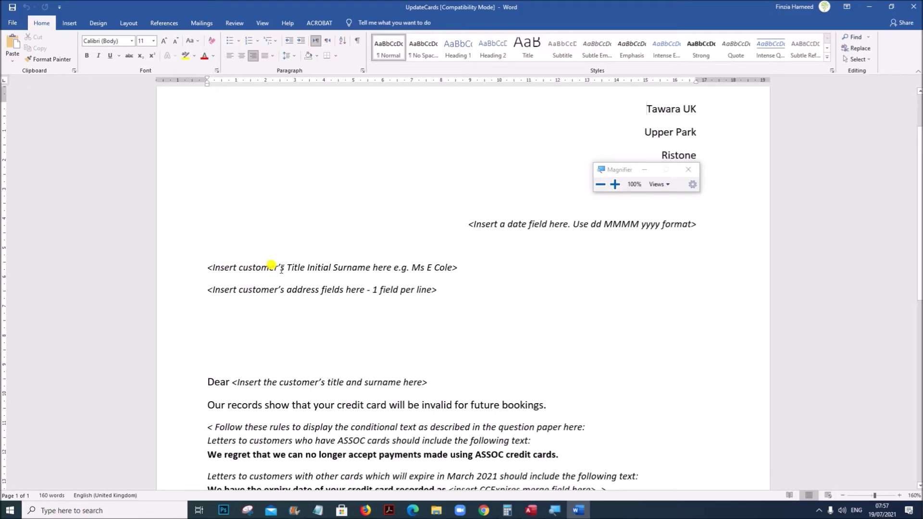
left_click_drag(289, 266, 352, 268)
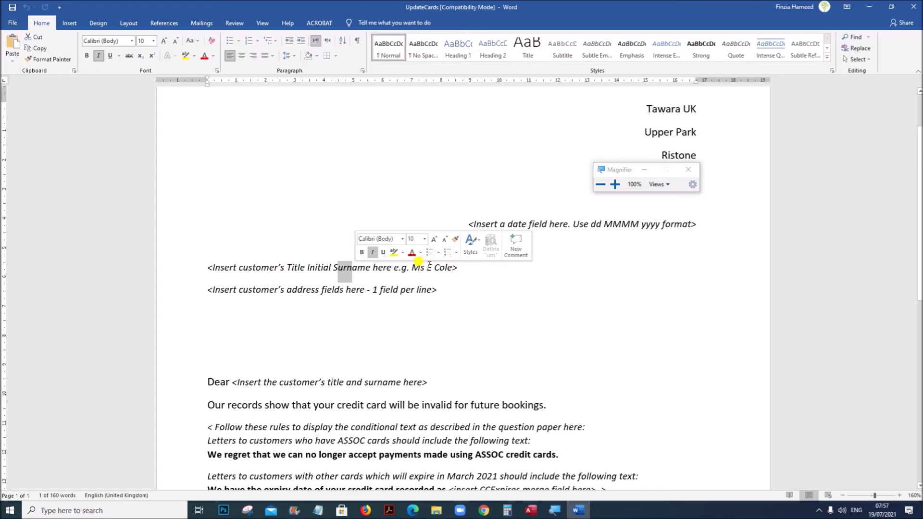
left_click_drag(427, 266, 431, 266)
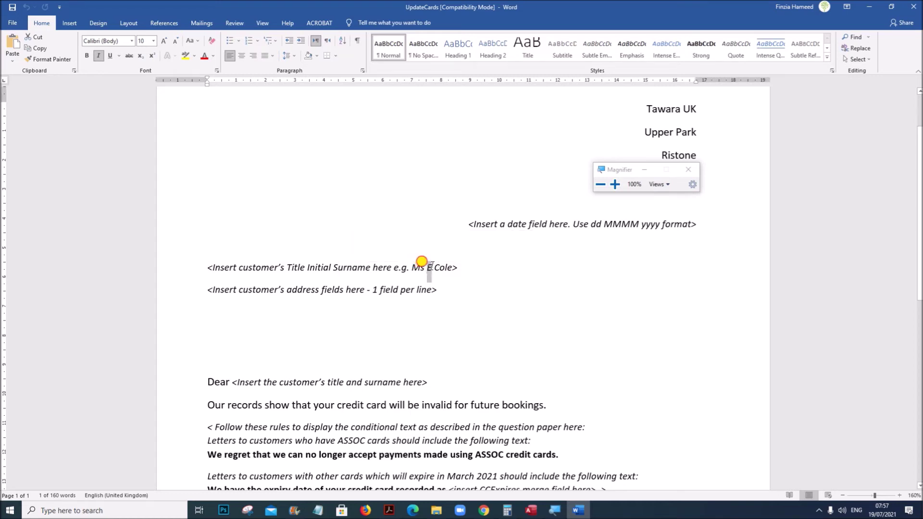
left_click_drag(309, 268, 327, 266)
Return to the query's design view in Access and add the calculated field Initial:LEFT(GivenName,1) in a widened column after CCExpires.
left_click(530, 510)
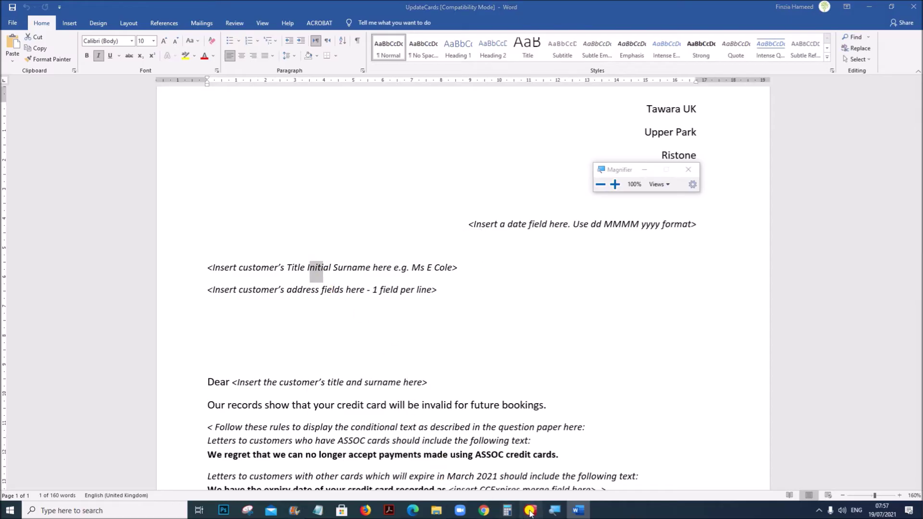
right_click(124, 81)
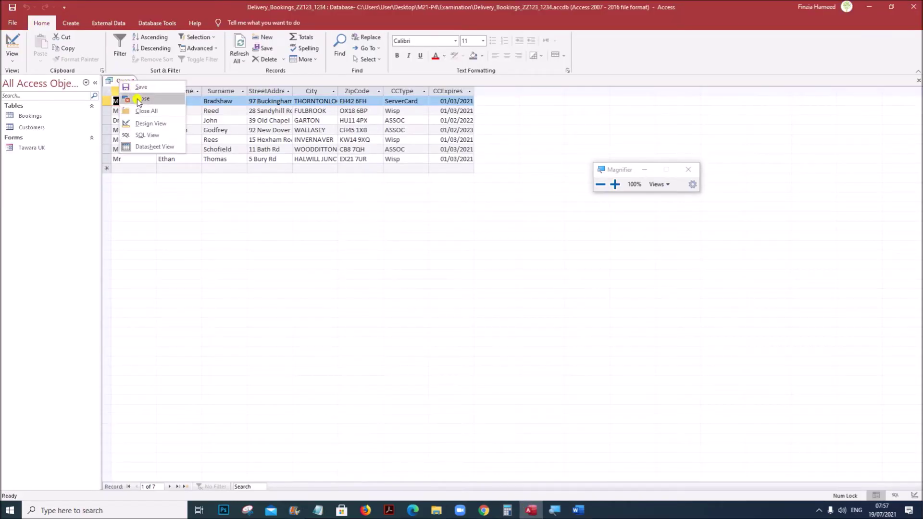
left_click(146, 124)
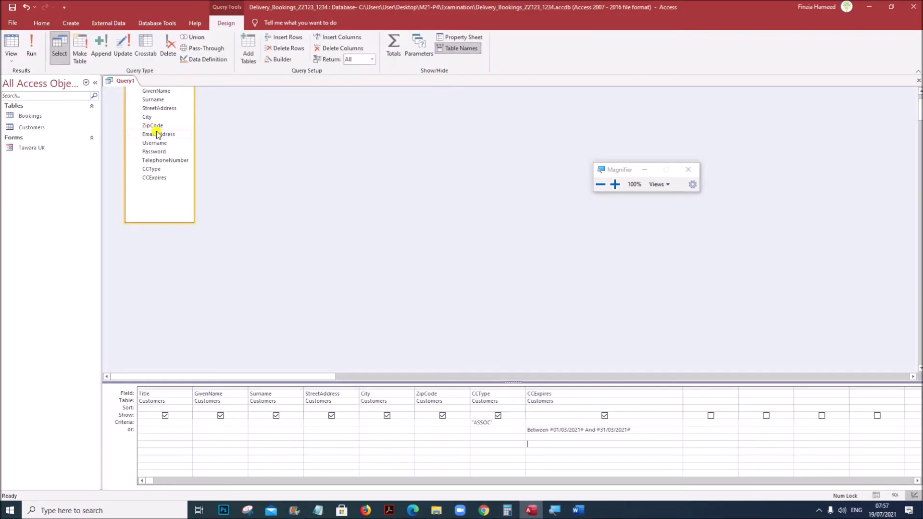
left_click(616, 184)
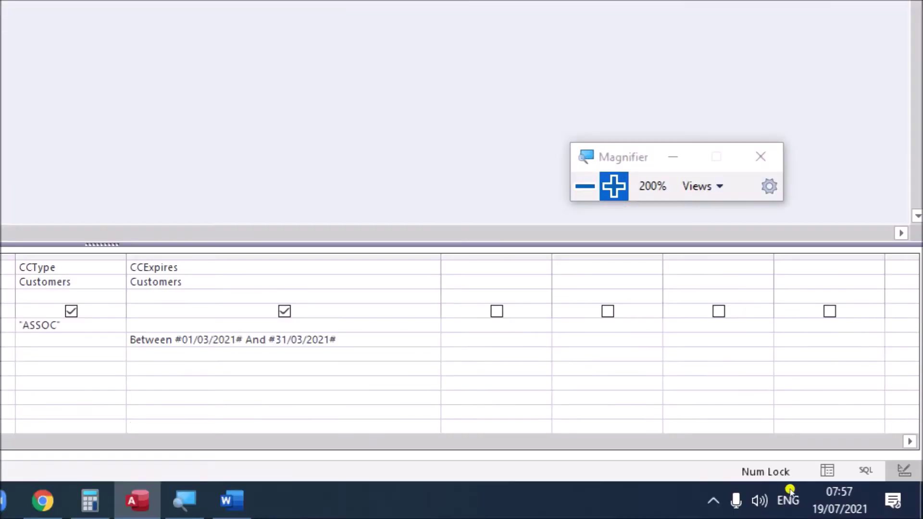
key("Tab")
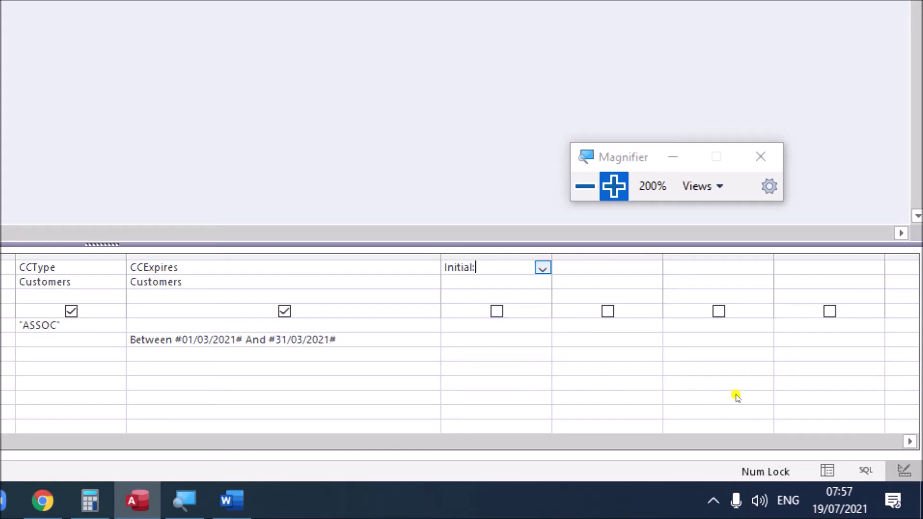
left_click_drag(735, 385, 776, 391)
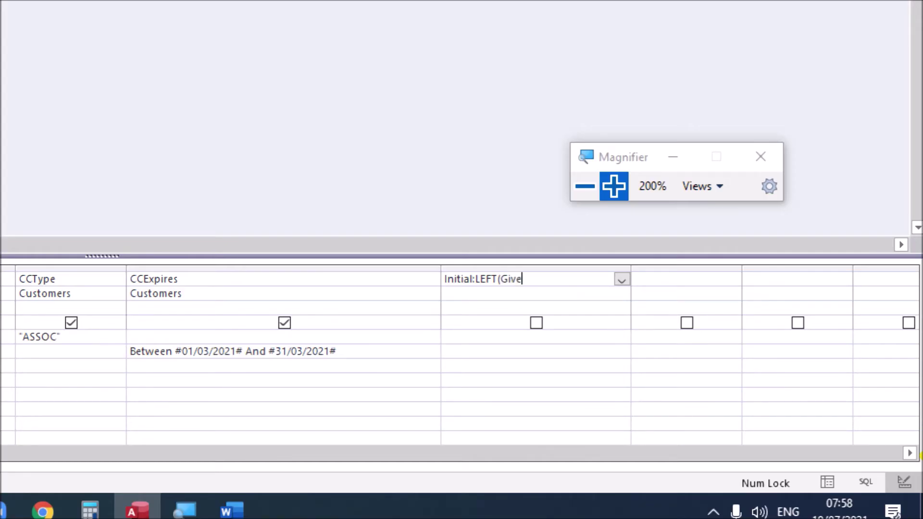
type("Name,1")
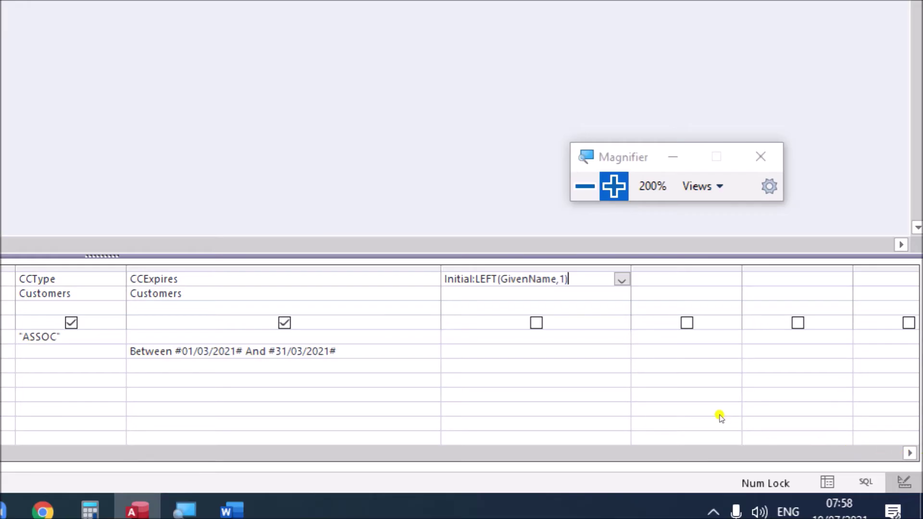
left_click_drag(697, 391, 743, 393)
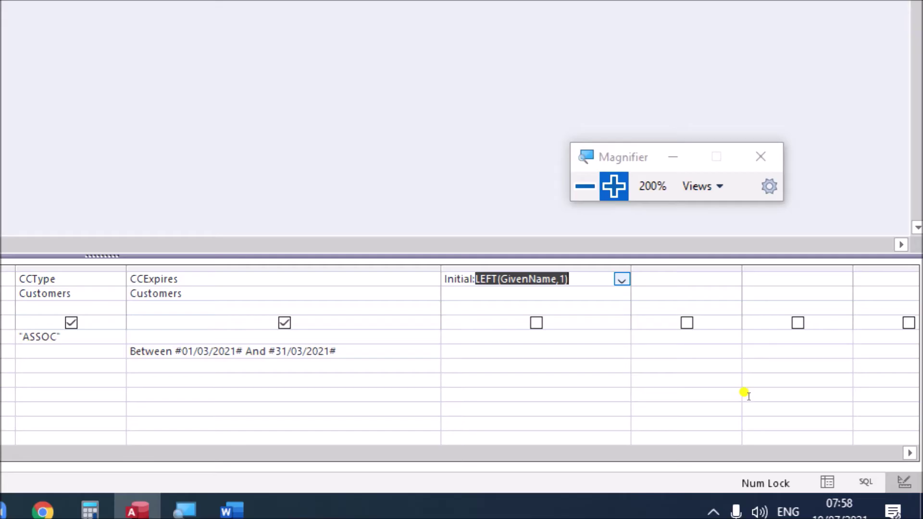
left_click(748, 396)
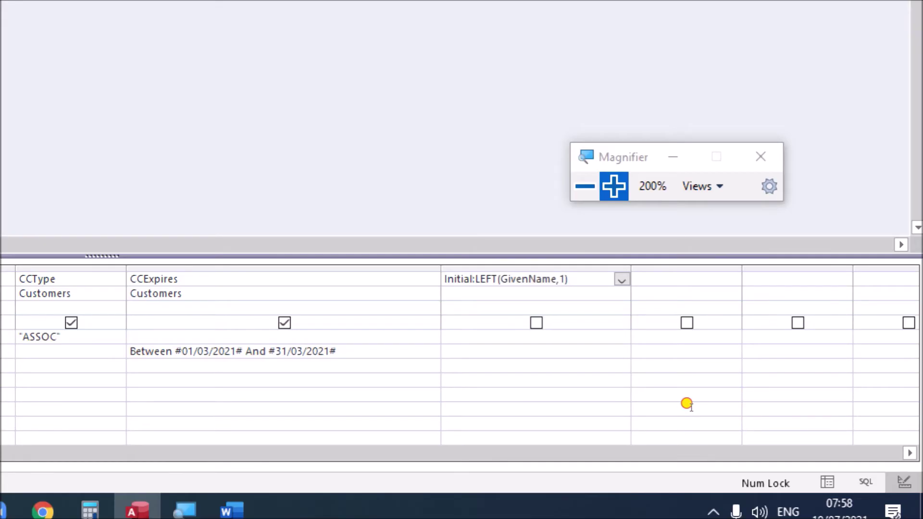
key("Down")
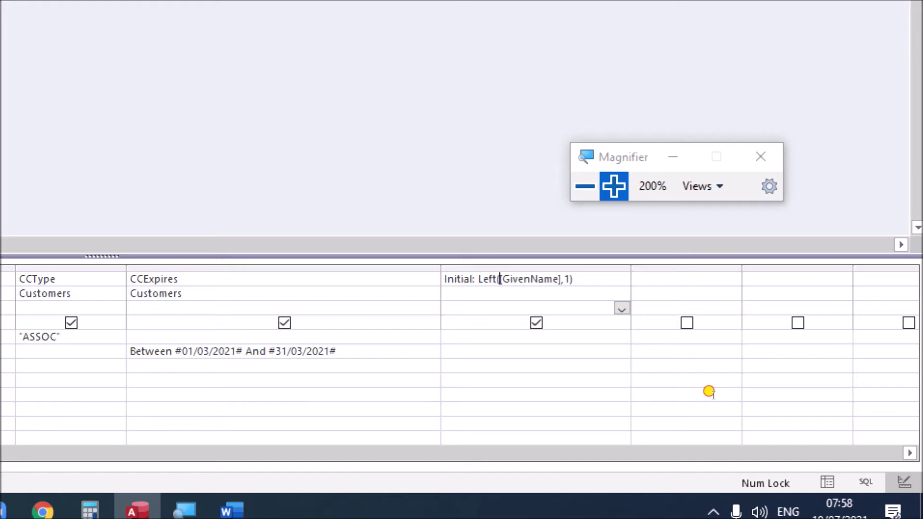
Examine the GivenName field reference inside the Initial expression.
key("shift+Right")
key("shift+Right")
key("shift+Right")
key("shift+Right")
key("shift+Right")
key("shift+Right")
key("shift+Right")
key("shift+Right")
key("shift+Right")
key("shift+Right")
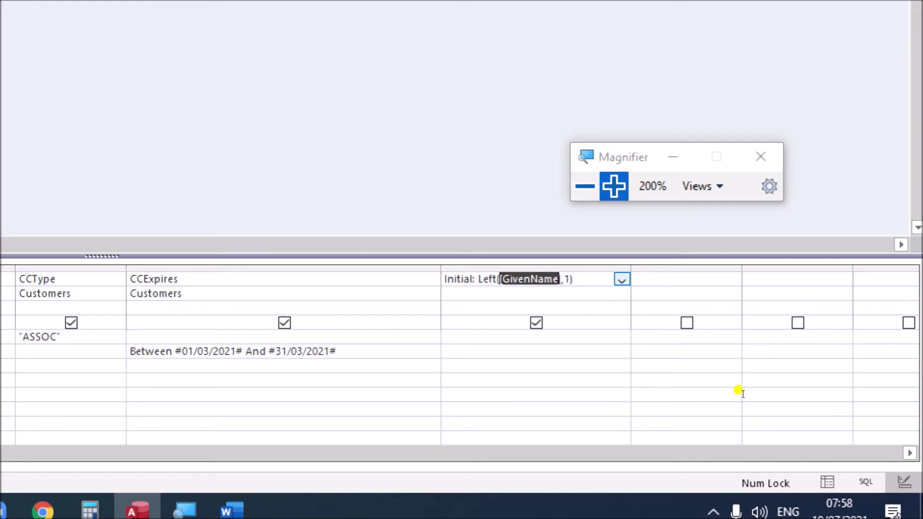
key("Right")
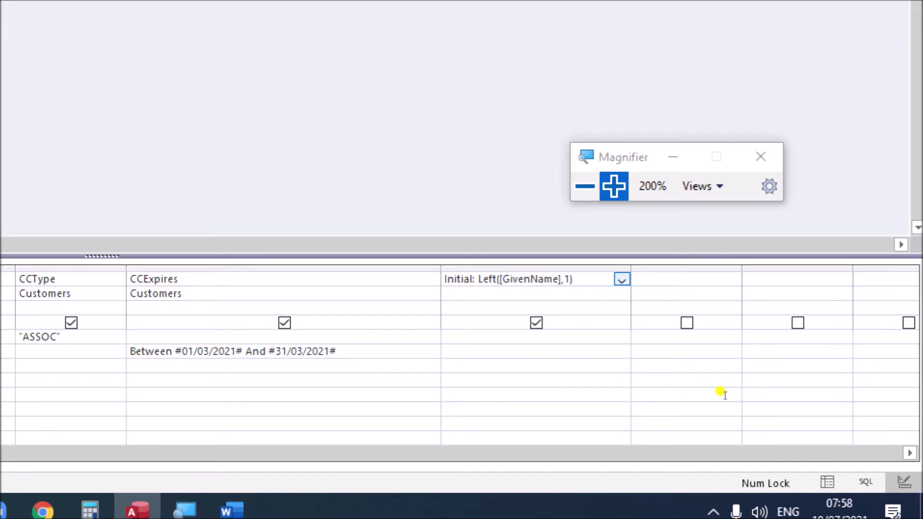
Run the query and save it as UpdateMergeData_ZZ123_1234.
key("super+minus")
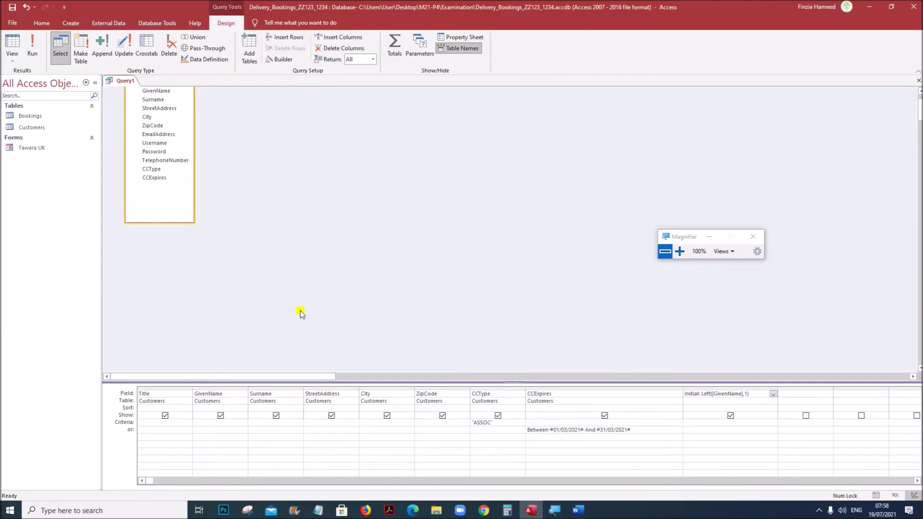
left_click(33, 48)
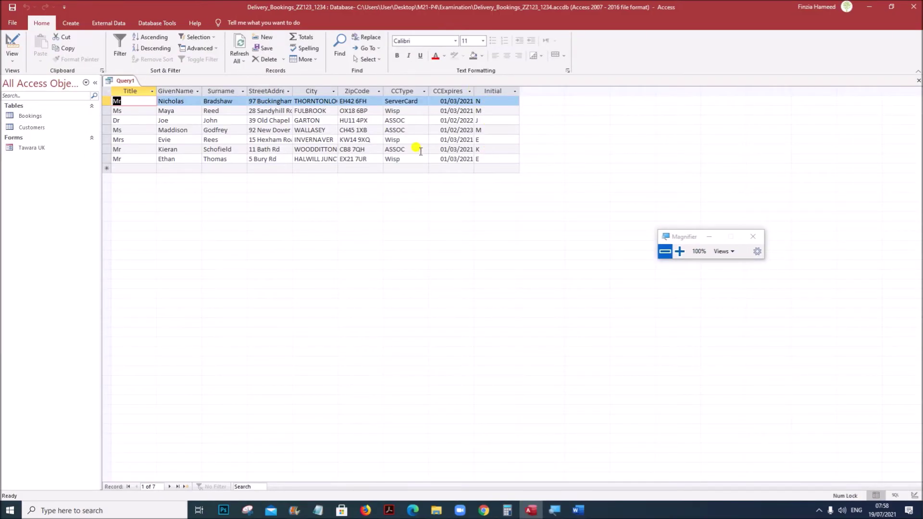
right_click(124, 83)
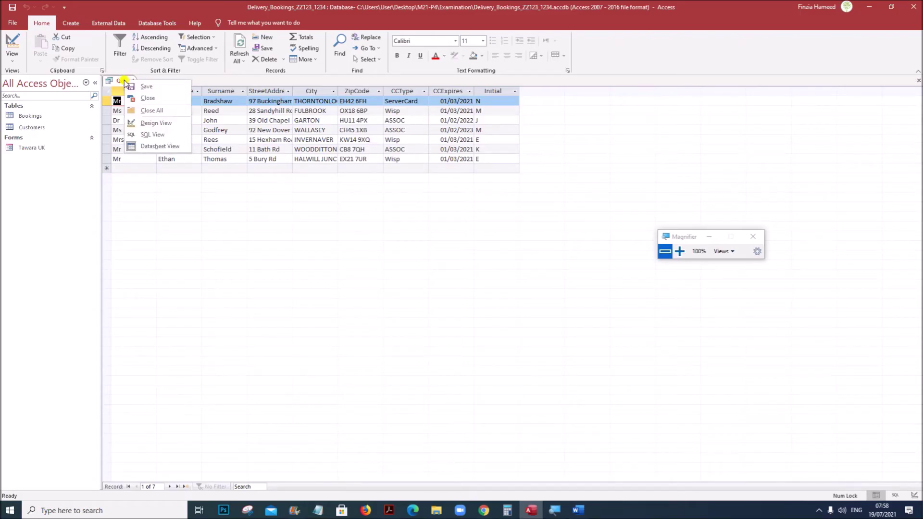
left_click(144, 86)
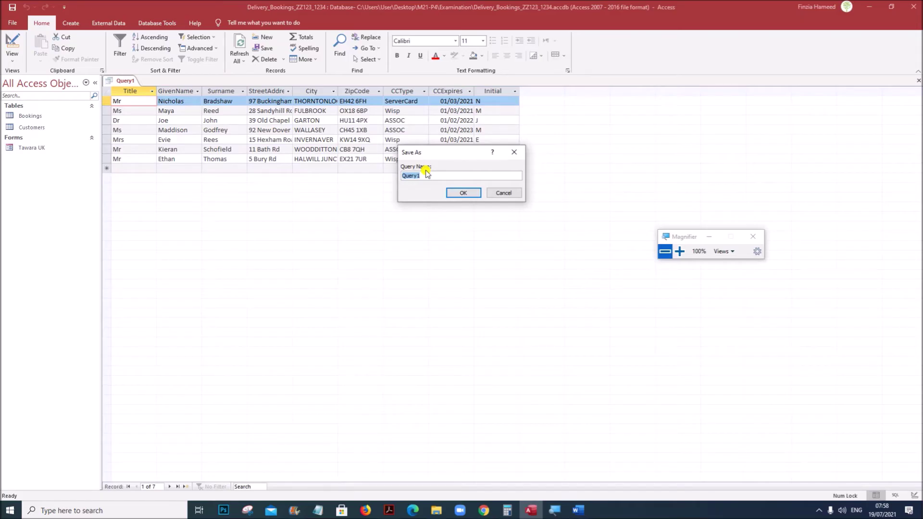
type("UpdateMergeData_ZZ123_1234")
left_click(465, 192)
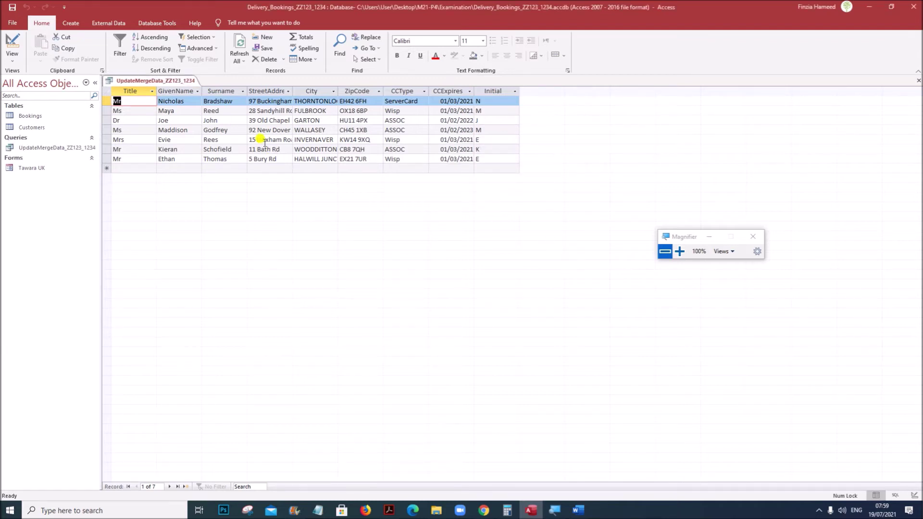
Close the UpdateMergeData_ZZ123_1234 query and export it as the Excel workbook UpdateMergeData_ZZ123_1234.xlsx in the Examination folder.
right_click(168, 81)
left_click(187, 93)
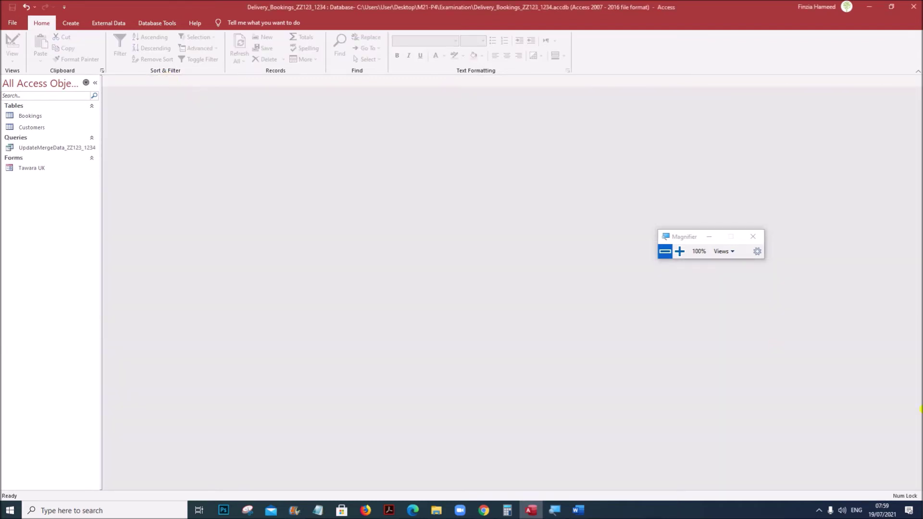
left_click(31, 148)
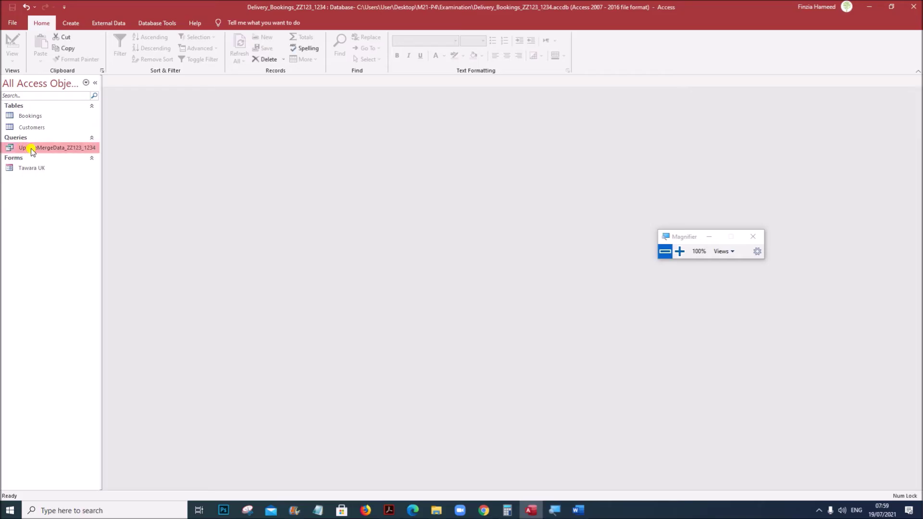
right_click(46, 148)
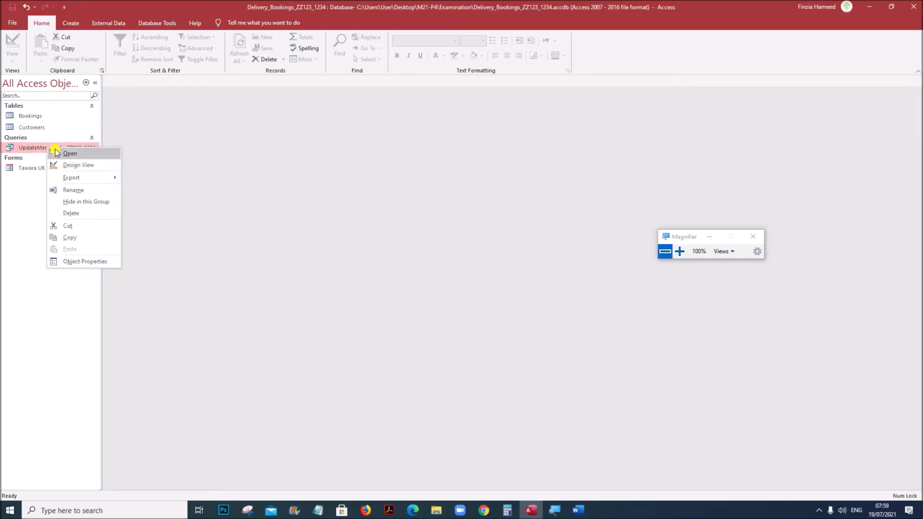
mouse_move(107, 177)
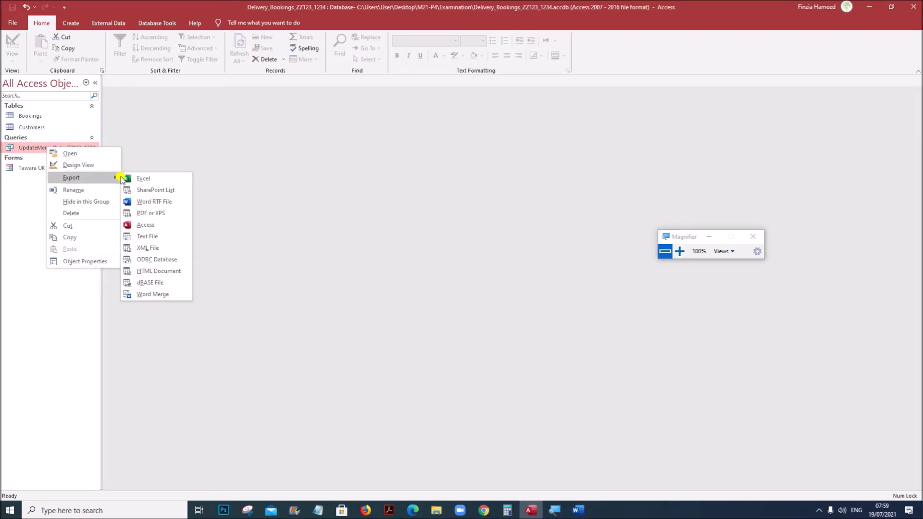
left_click(142, 178)
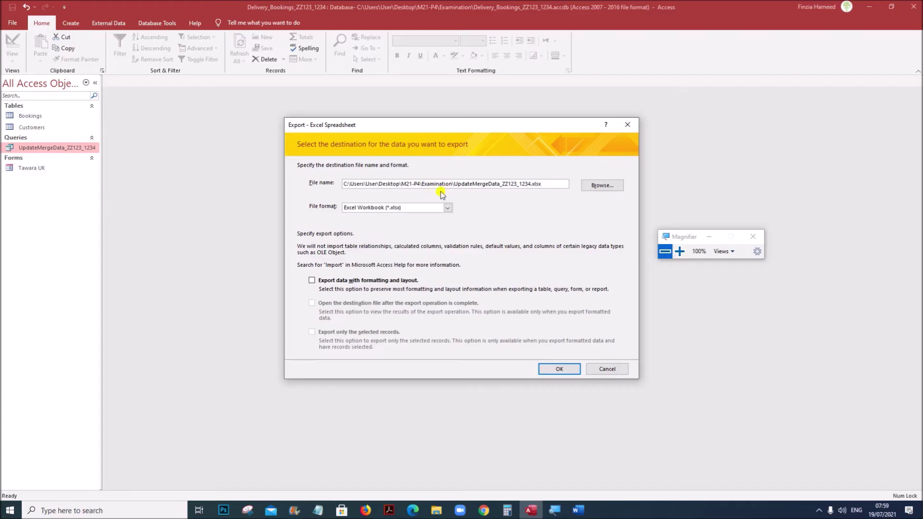
left_click(560, 370)
left_click(616, 378)
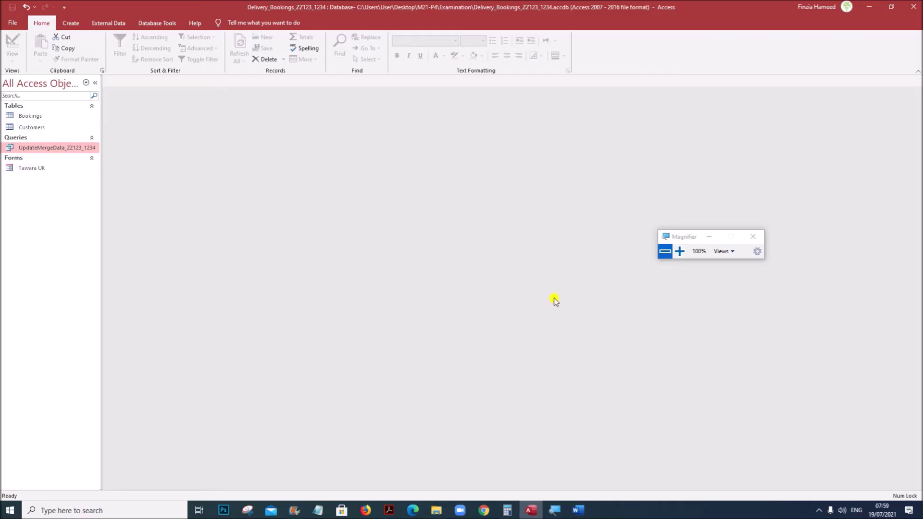
Switch to the UpdateCards letter in Word and replace the date placeholder with an automatically updating date field in dd MMMM yyyy format.
left_click(578, 510)
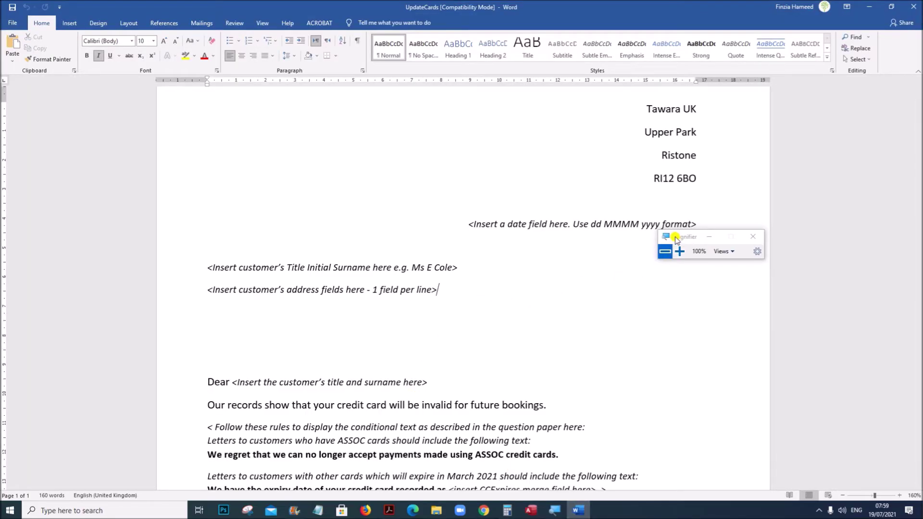
left_click_drag(676, 239, 738, 283)
left_click(824, 290)
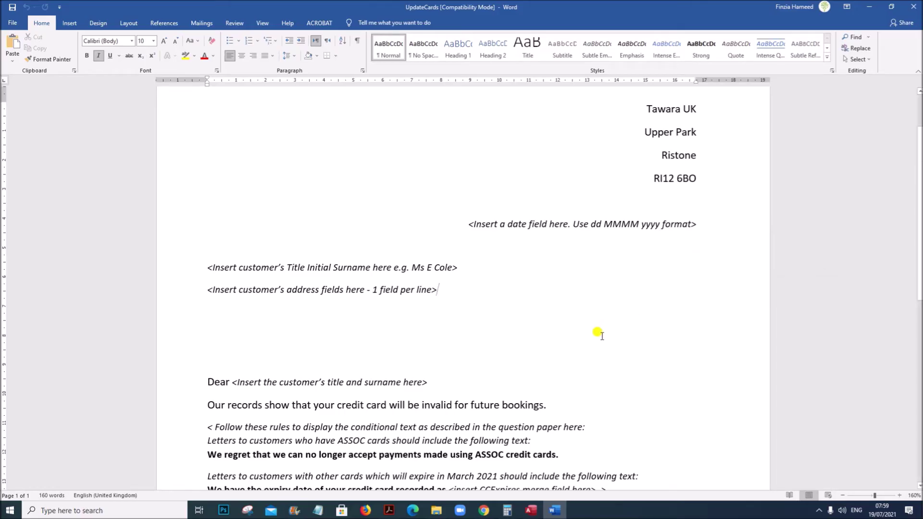
scroll(600, 336, "up", 2)
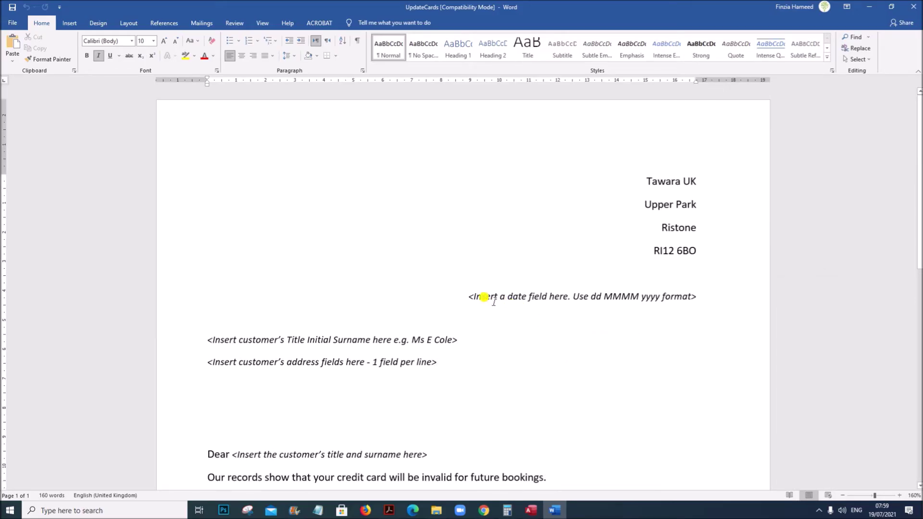
left_click_drag(470, 296, 686, 295)
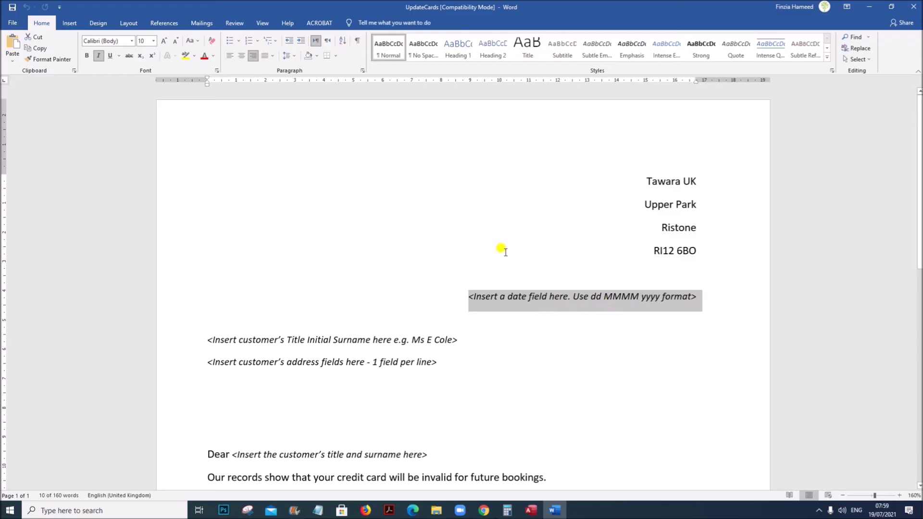
left_click(76, 26)
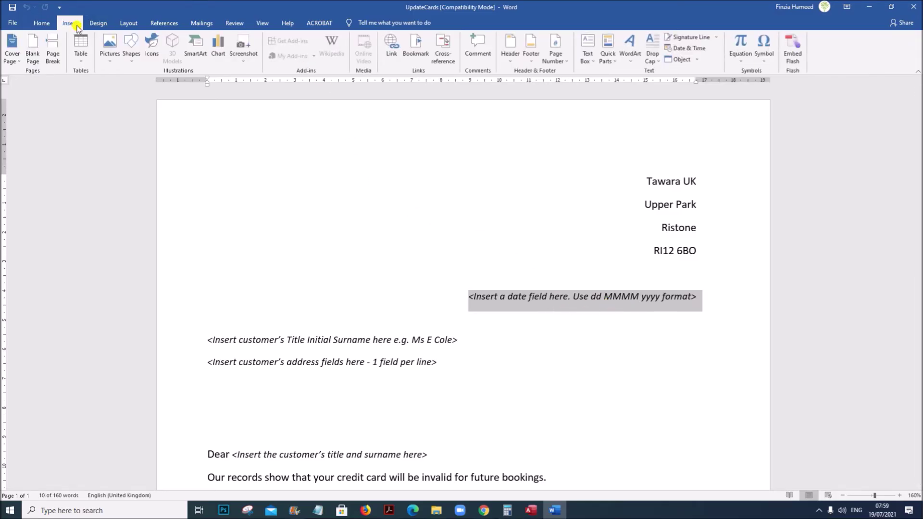
left_click(687, 49)
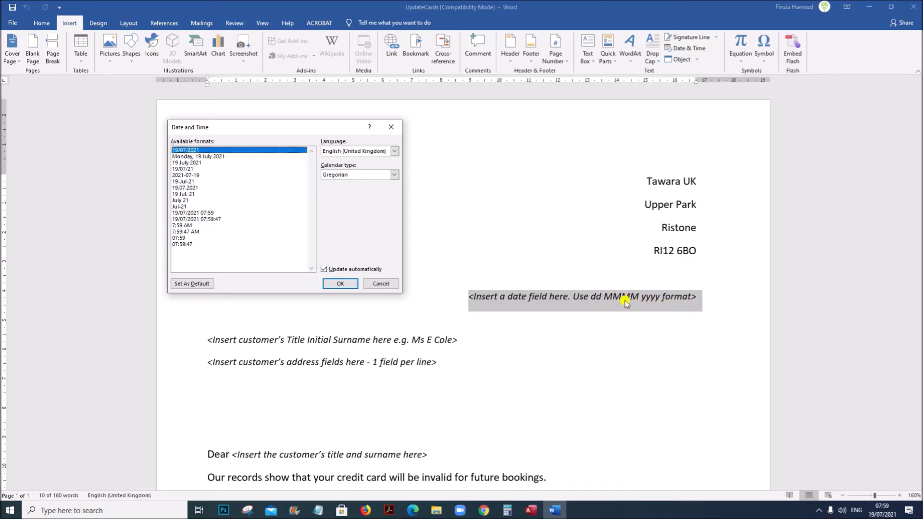
left_click(183, 163)
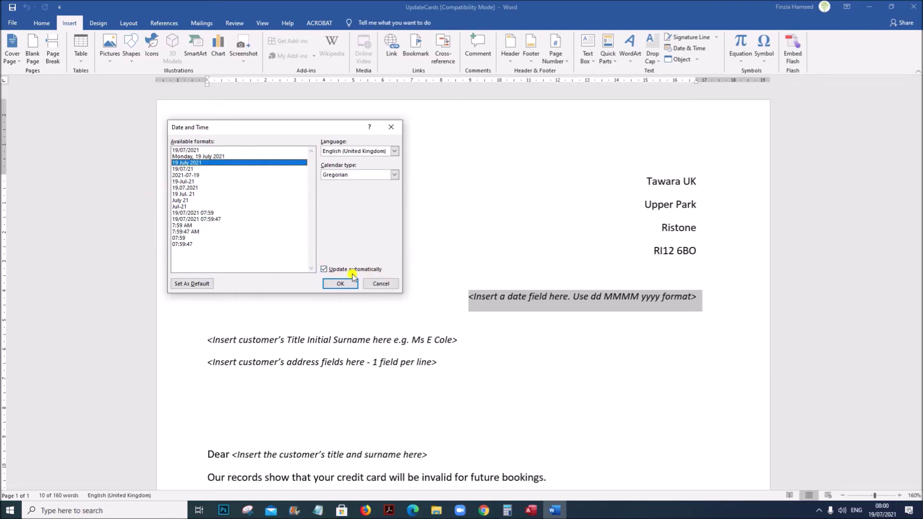
left_click(340, 284)
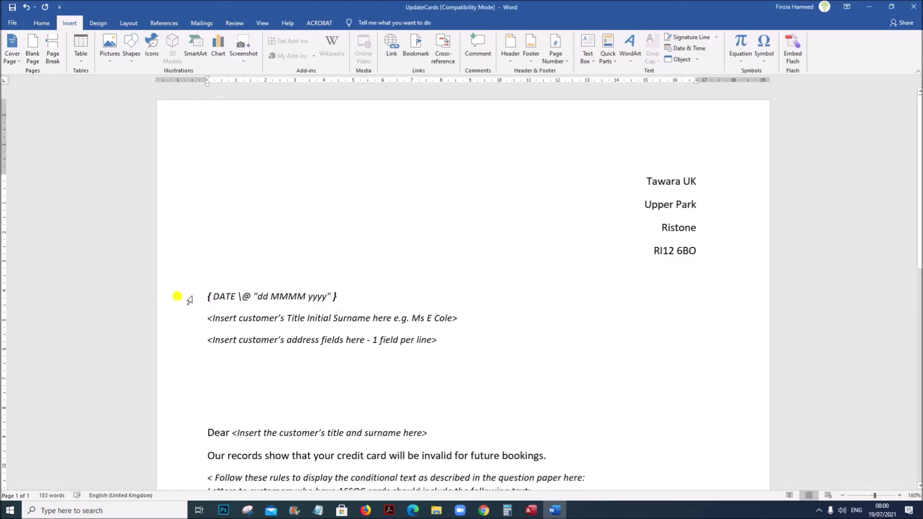
Right-align the date field and add a blank line between it and the customer name placeholder.
left_click(188, 300)
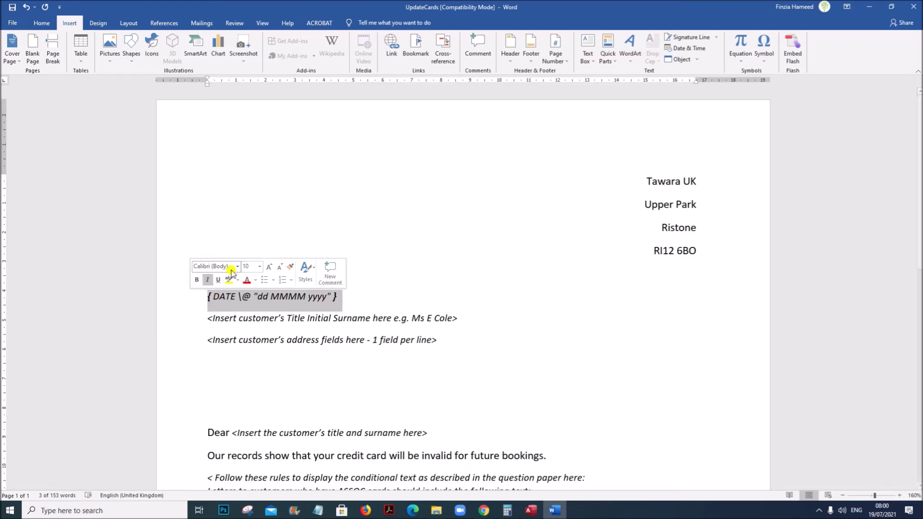
left_click(43, 24)
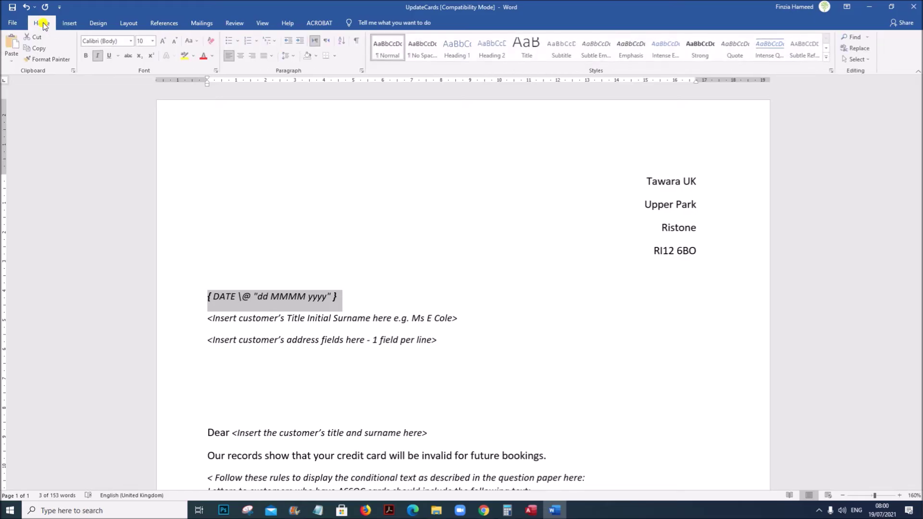
left_click(252, 56)
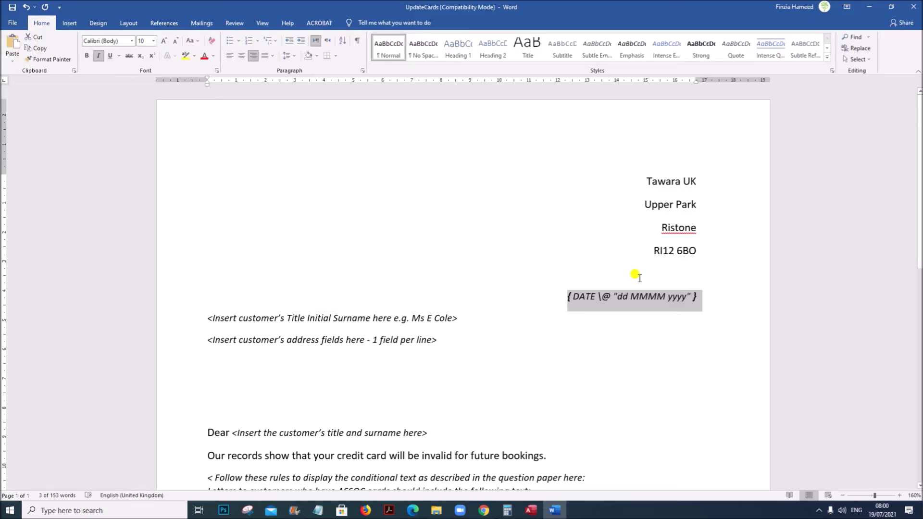
left_click(210, 316)
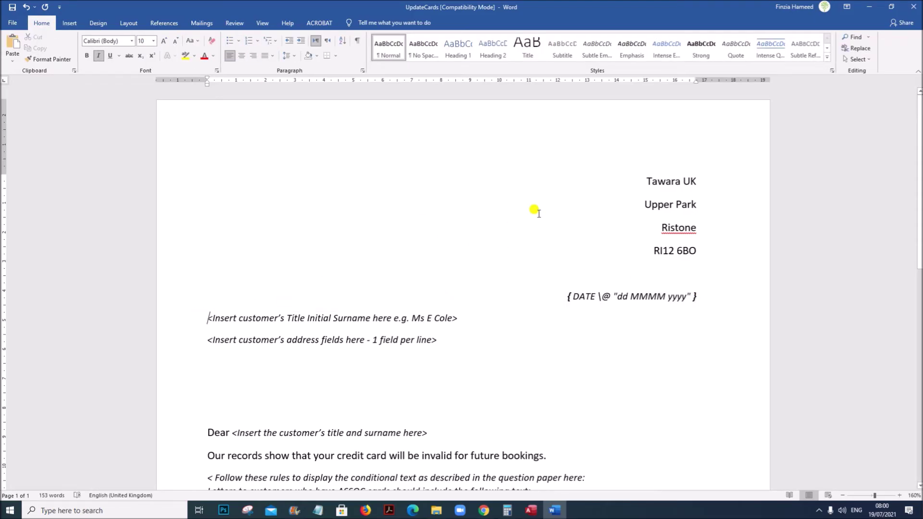
key("Return")
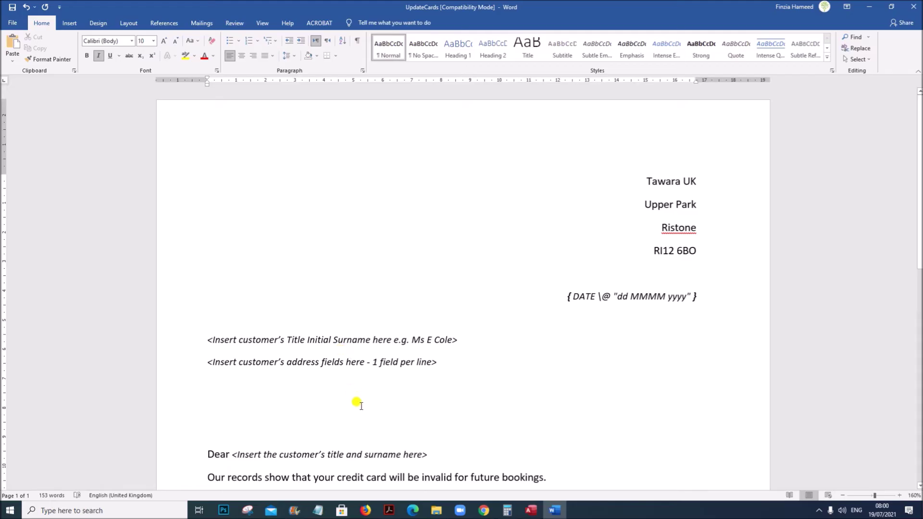
Attach the UpdateMergeData_ZZ123_1234 workbook from the Examination folder as the letter's recipient list, using its UpdateMergeData_ZZ123_1234 table with column headers.
left_click(202, 23)
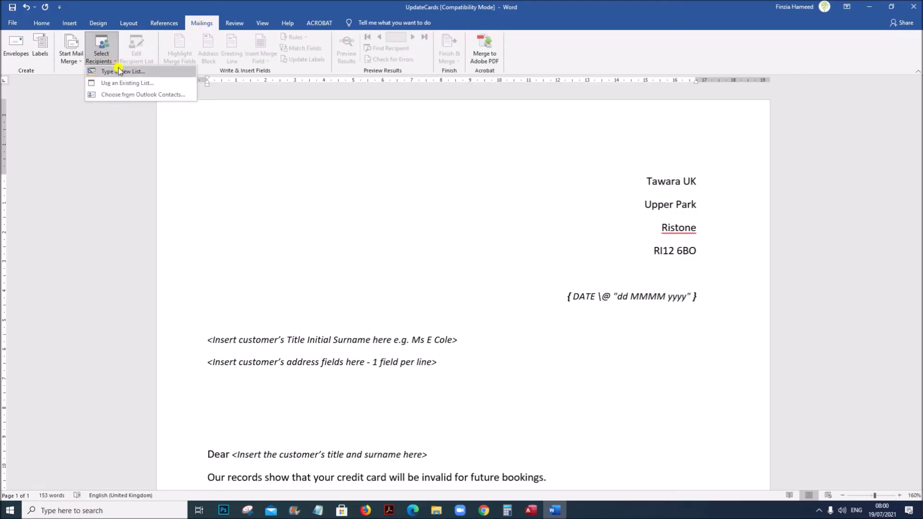
left_click(127, 84)
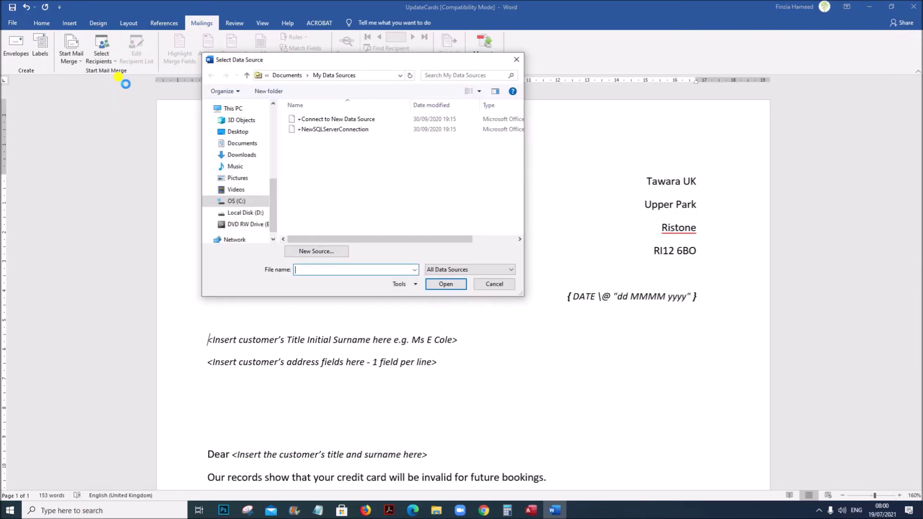
left_click(246, 132)
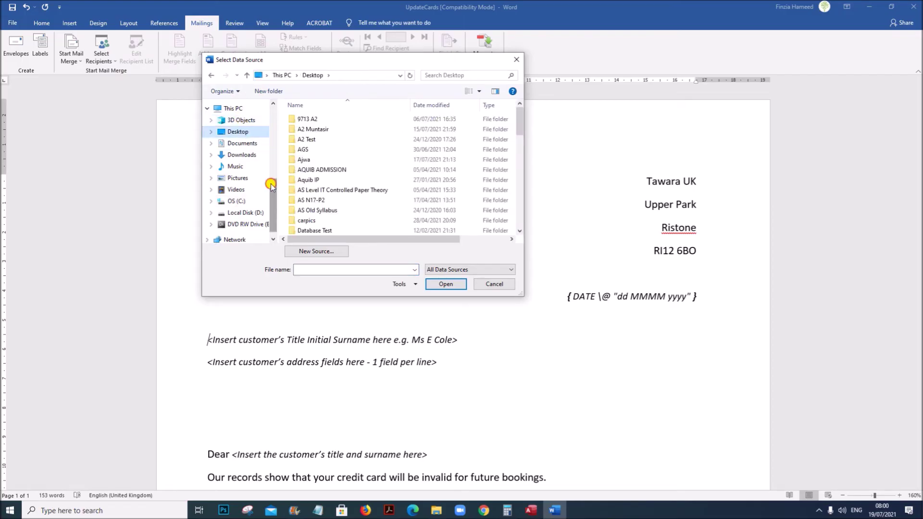
scroll(250, 192, "up", 5)
left_click(240, 152)
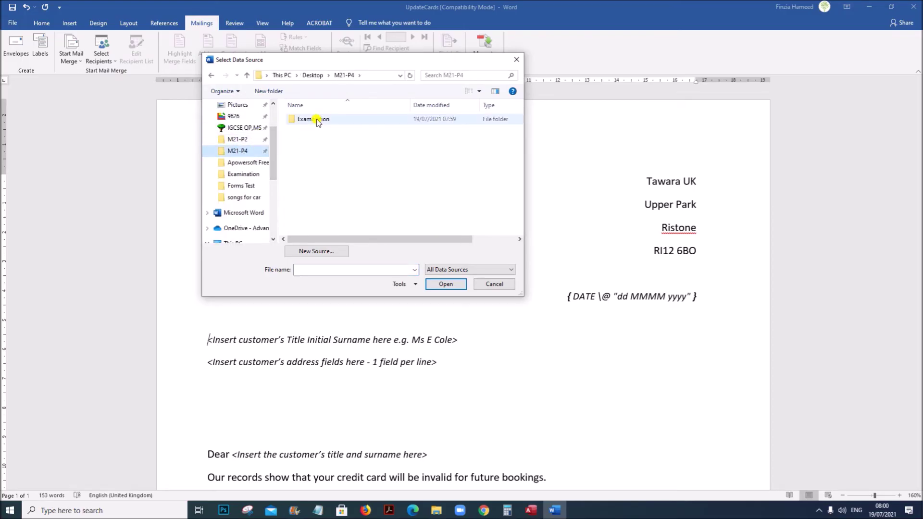
double_click(315, 119)
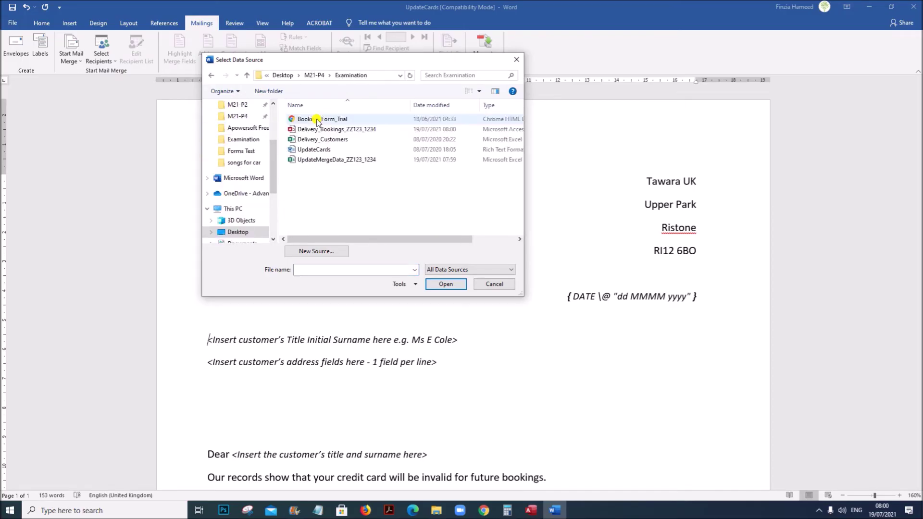
left_click(324, 161)
left_click(440, 284)
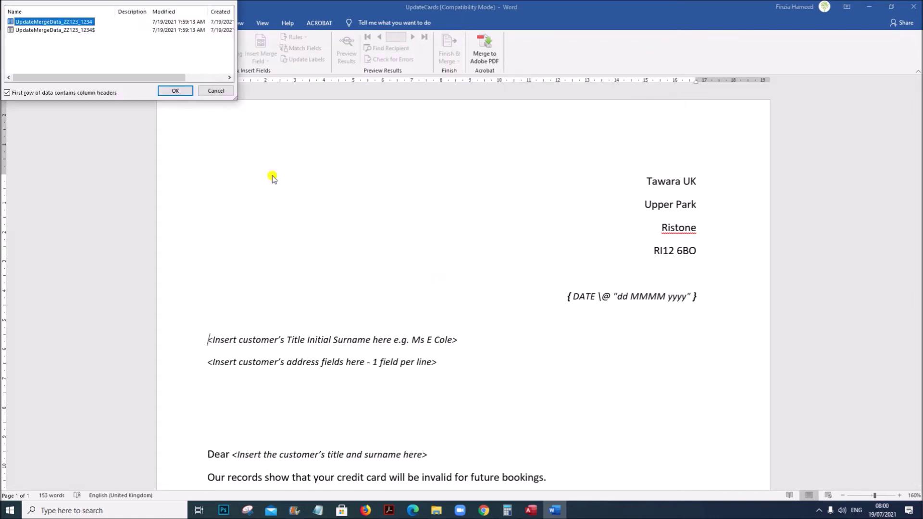
left_click(183, 91)
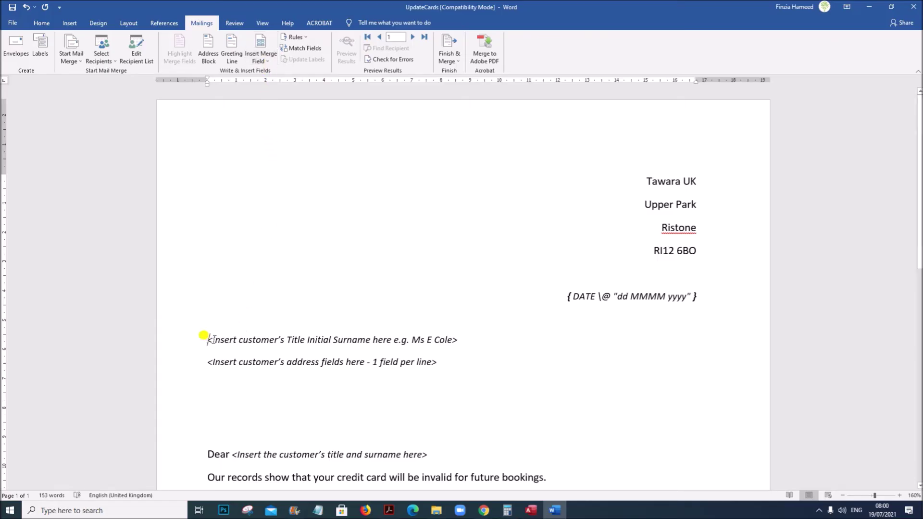
Replace the customer name placeholder with the Title, Initial and Surname merge fields, separated by spaces, on a line of their own.
left_click(180, 340)
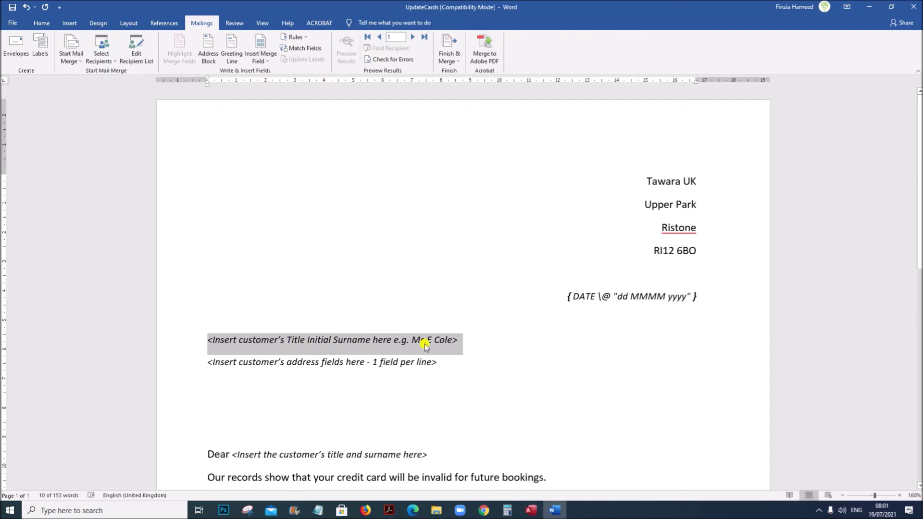
left_click(268, 64)
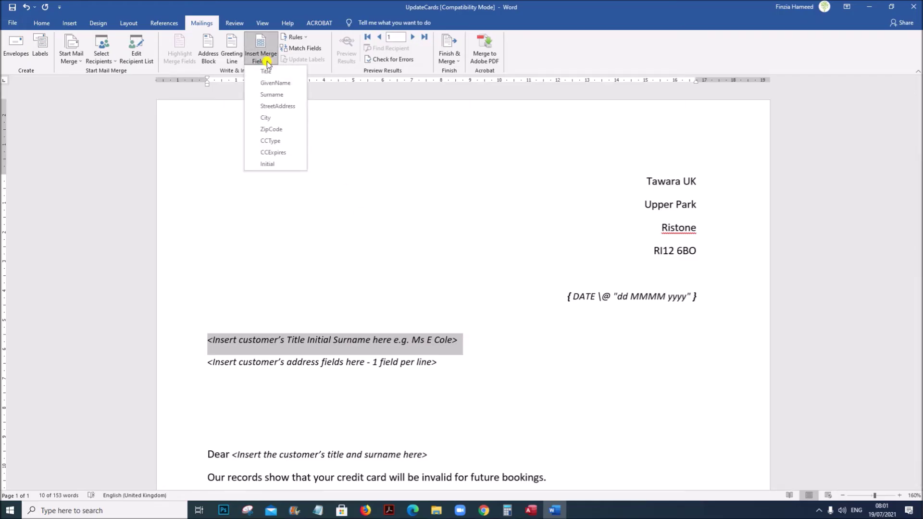
left_click(267, 71)
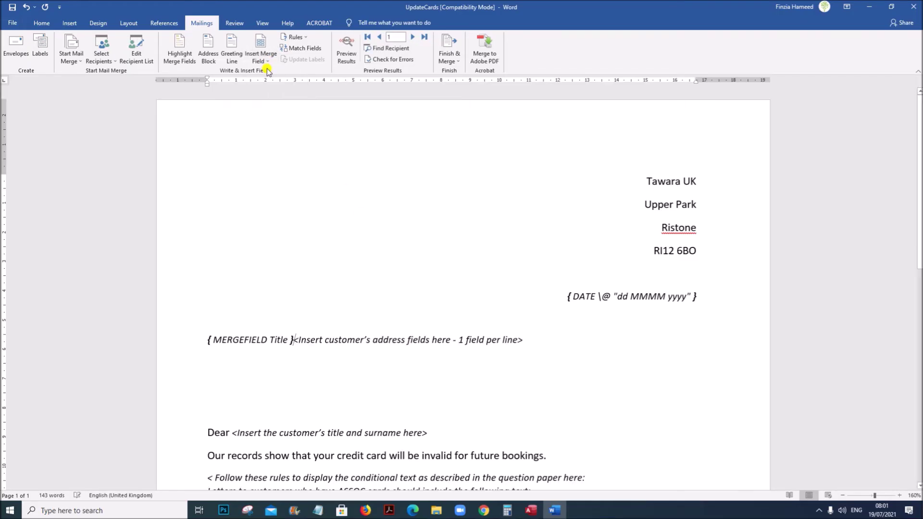
key("Return")
left_click(301, 333)
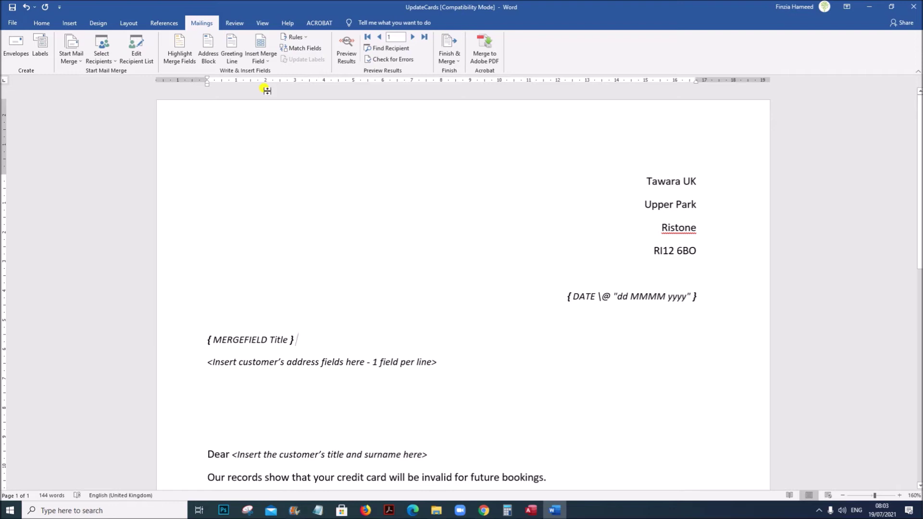
left_click(262, 59)
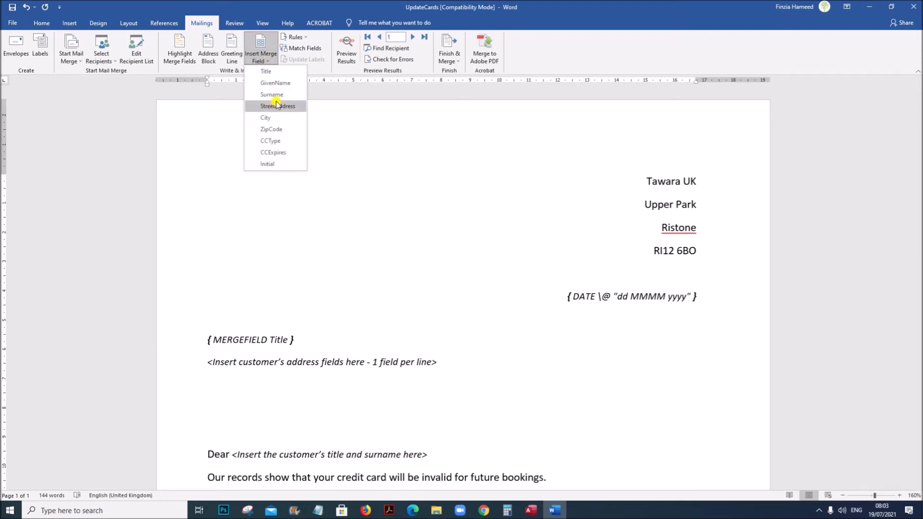
left_click(275, 163)
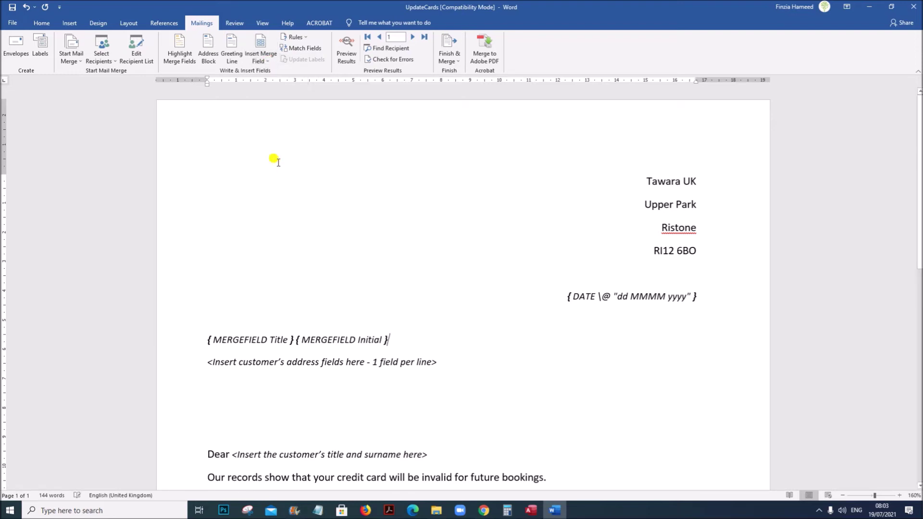
left_click(262, 58)
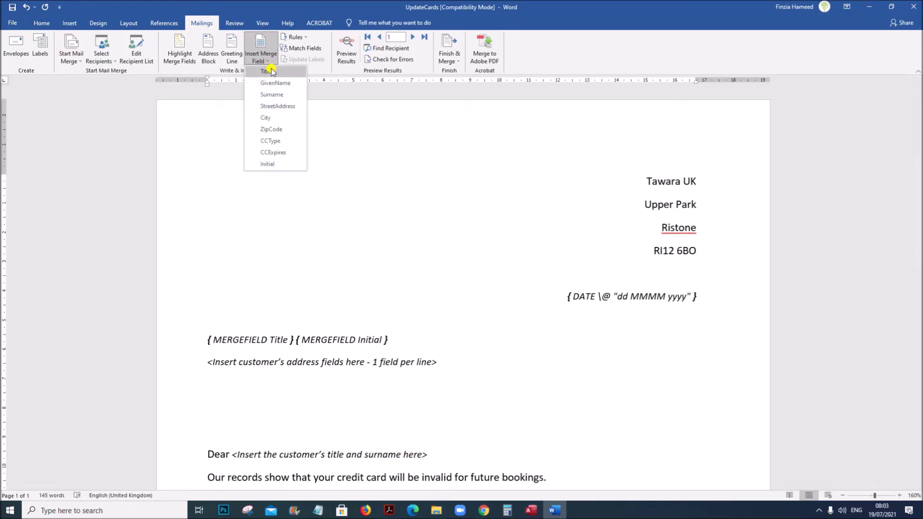
left_click(281, 95)
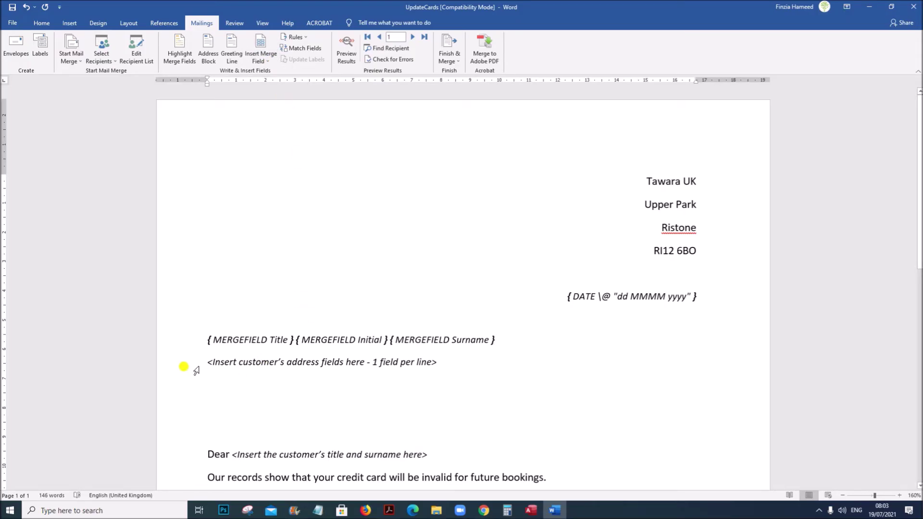
Replace the customer address placeholder with the StreetAddress, City and ZipCode merge fields, each on its own line.
left_click_drag(188, 369, 214, 370)
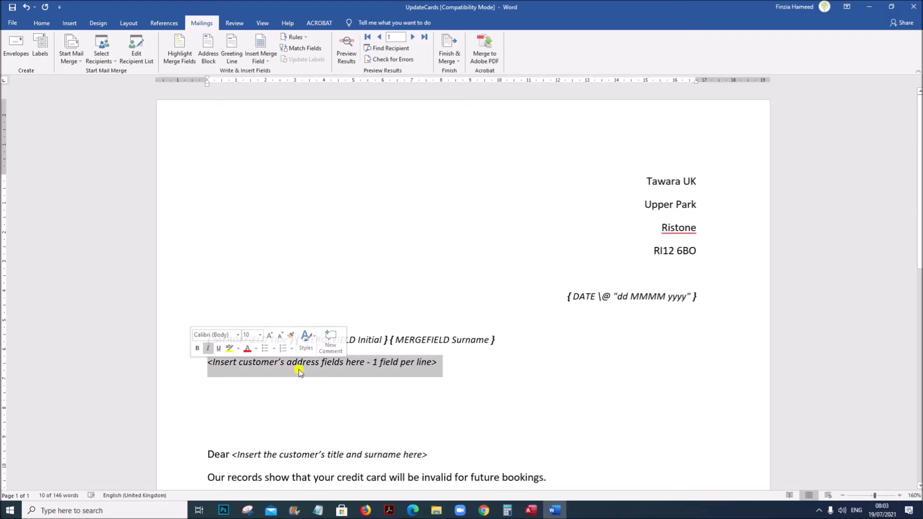
scroll(437, 368, "down", 3)
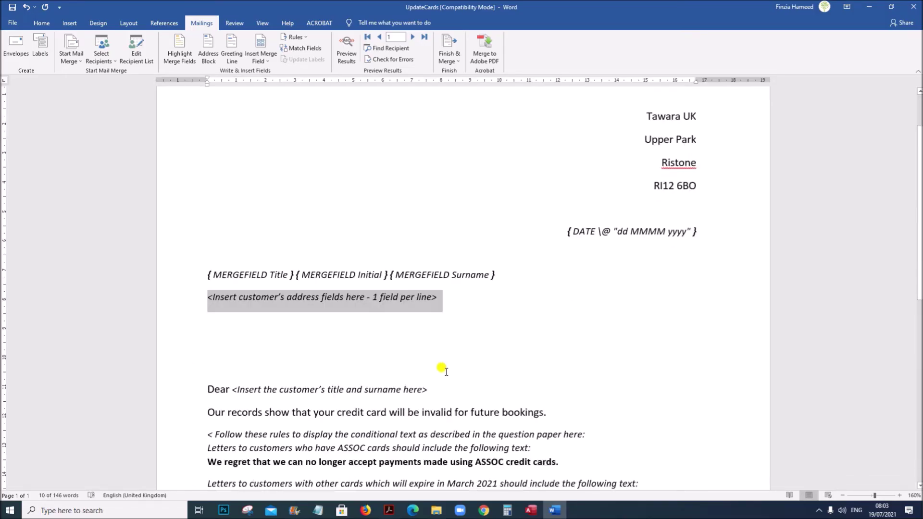
left_click(260, 60)
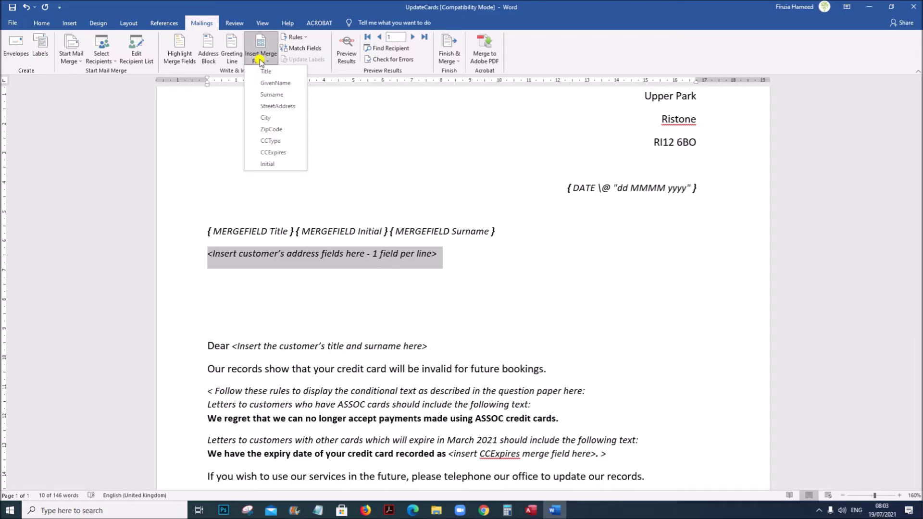
left_click(273, 106)
key("Return")
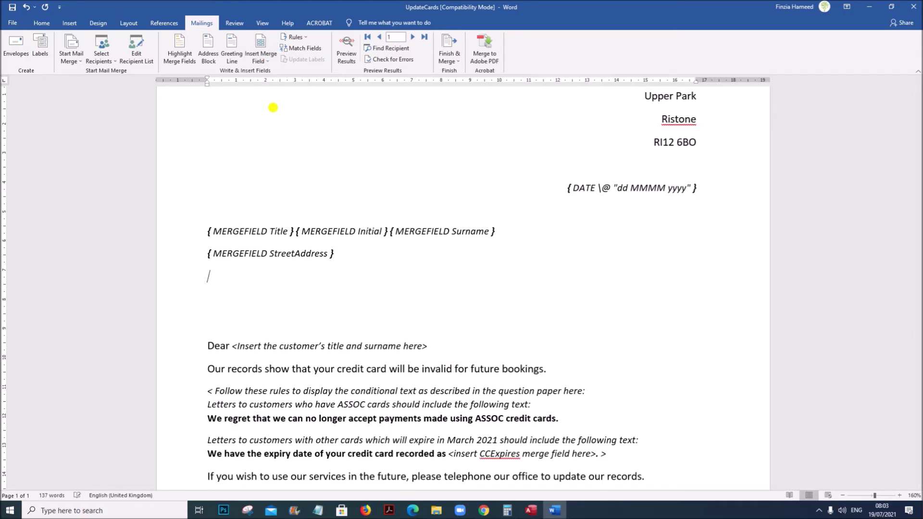
left_click(260, 57)
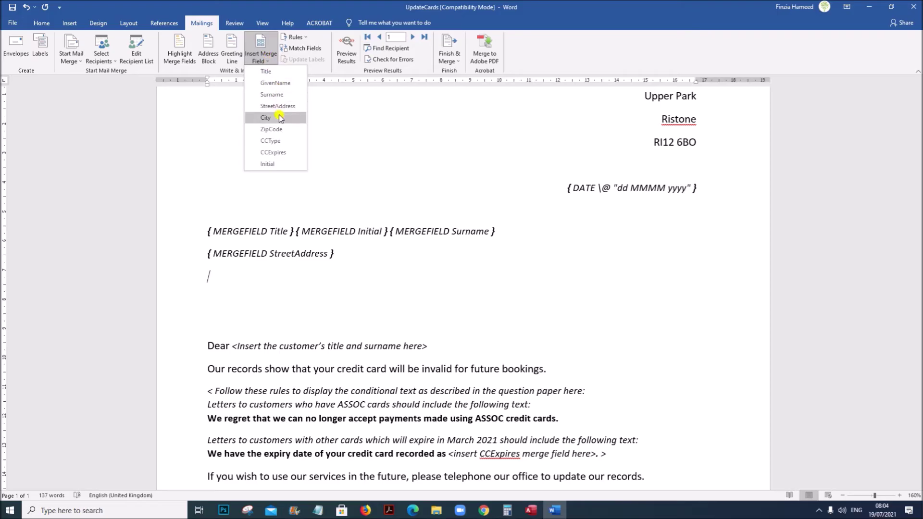
left_click(272, 118)
key("Return")
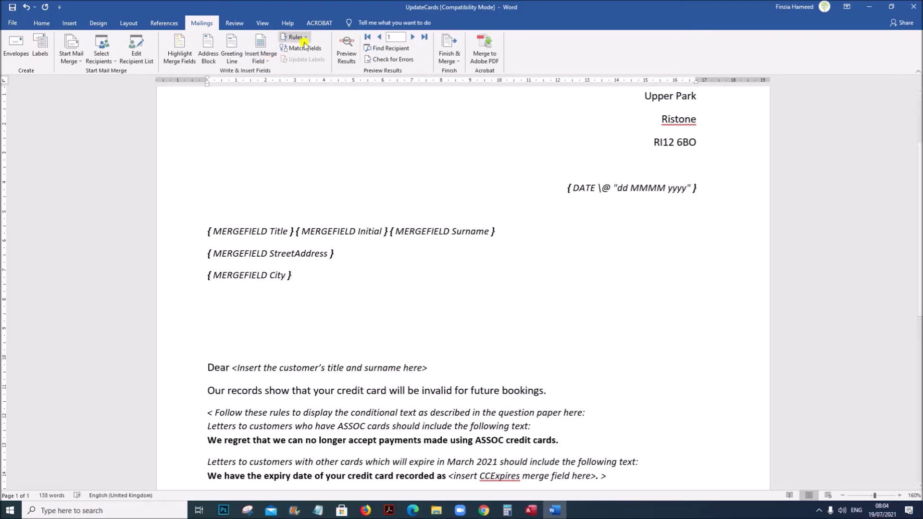
left_click(260, 56)
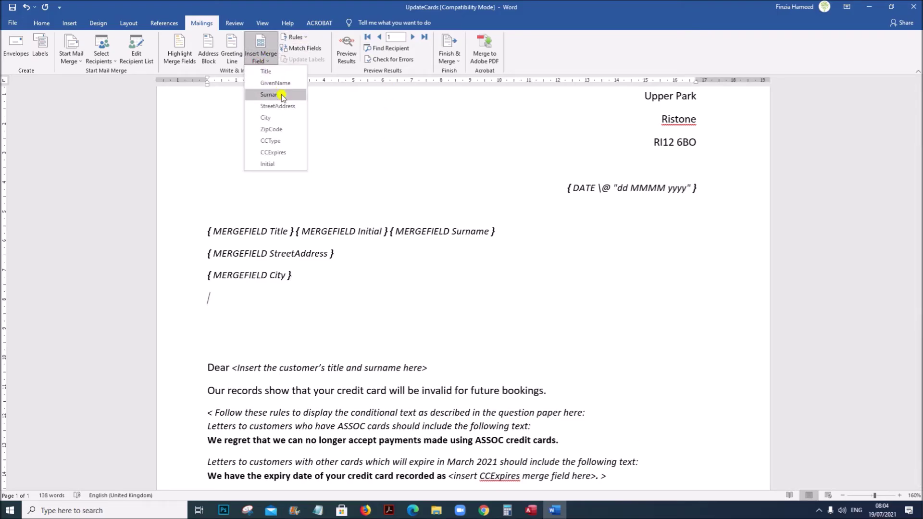
left_click(282, 129)
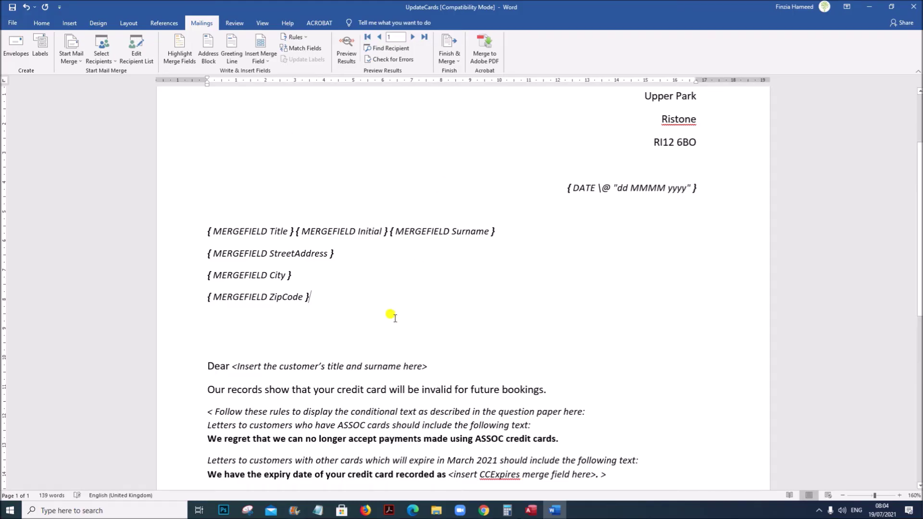
Replace the placeholder after "Dear" with the Title and Surname merge fields, separated by a space.
scroll(391, 314, "down", 3)
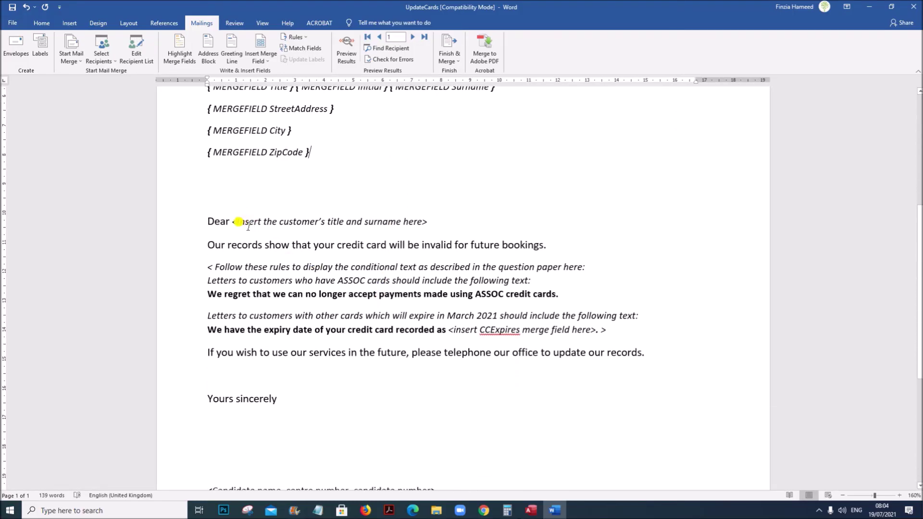
left_click_drag(233, 222, 426, 220)
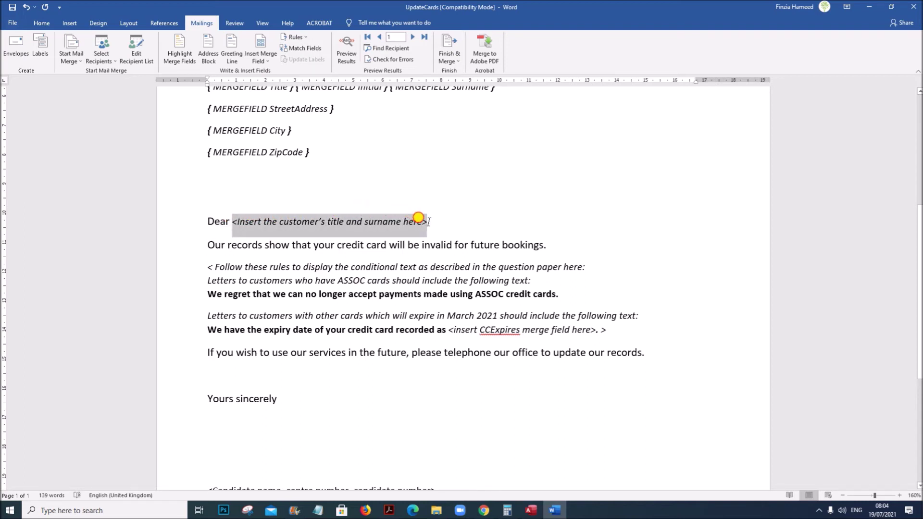
left_click(276, 60)
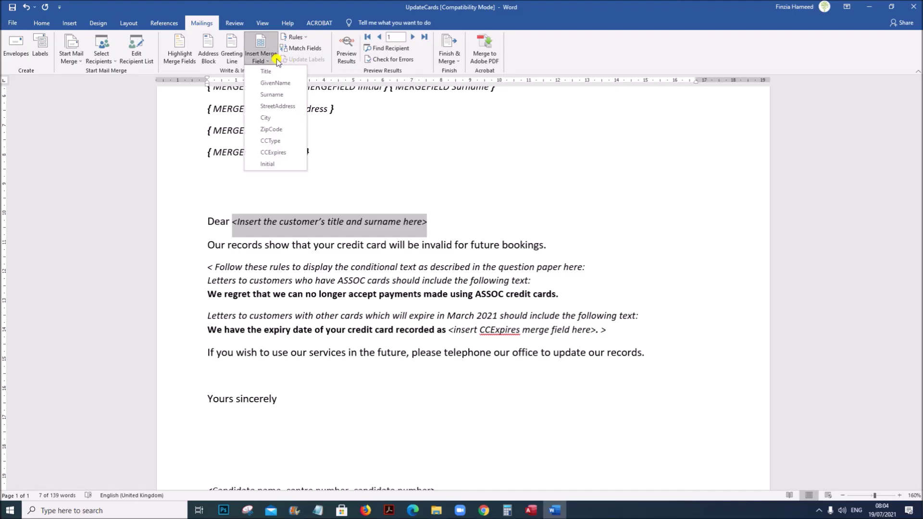
left_click(273, 72)
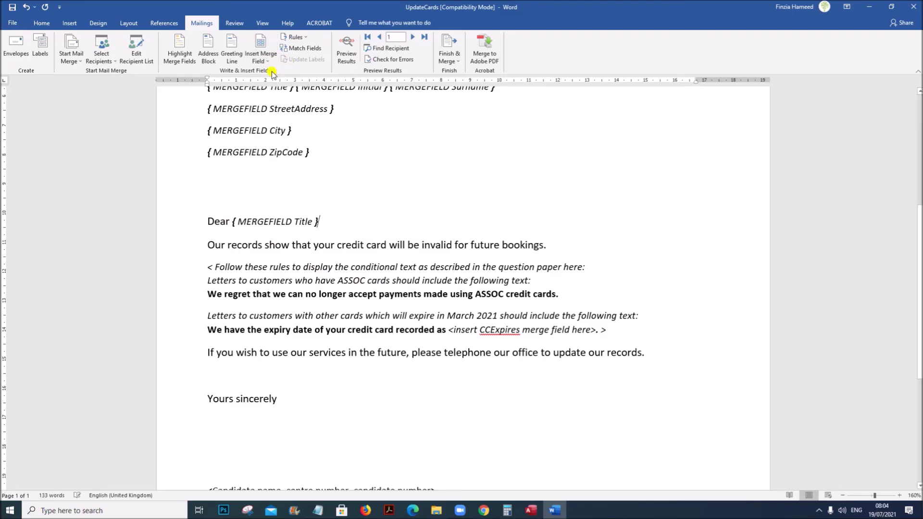
left_click(272, 60)
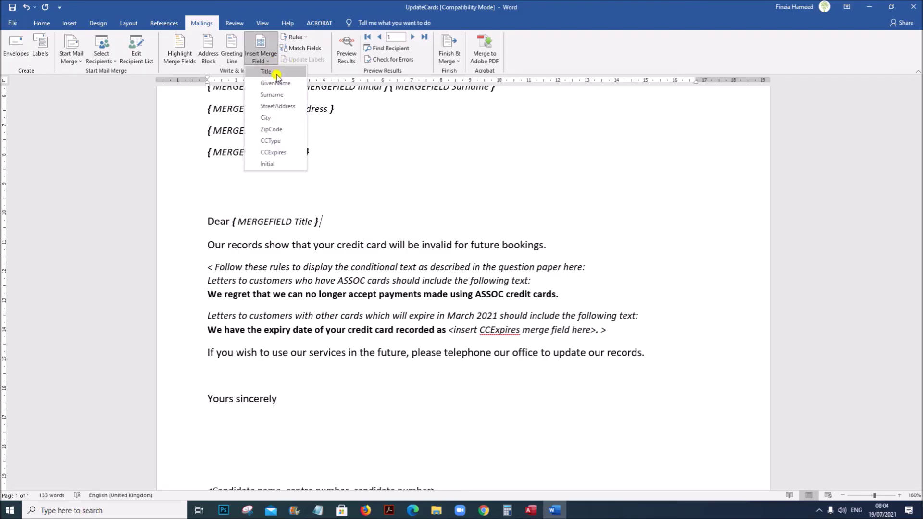
left_click(280, 94)
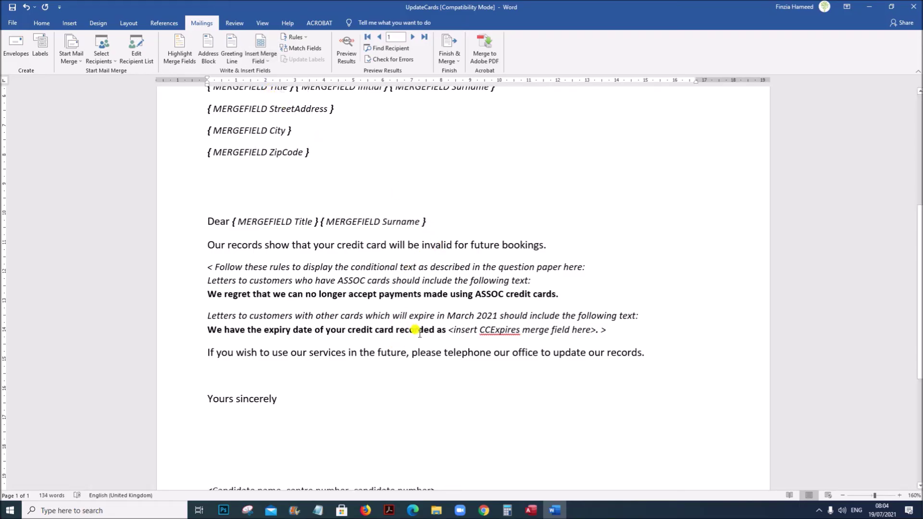
Review the merge field codes inserted in the letter's name, address and greeting lines.
scroll(411, 325, "up", 5)
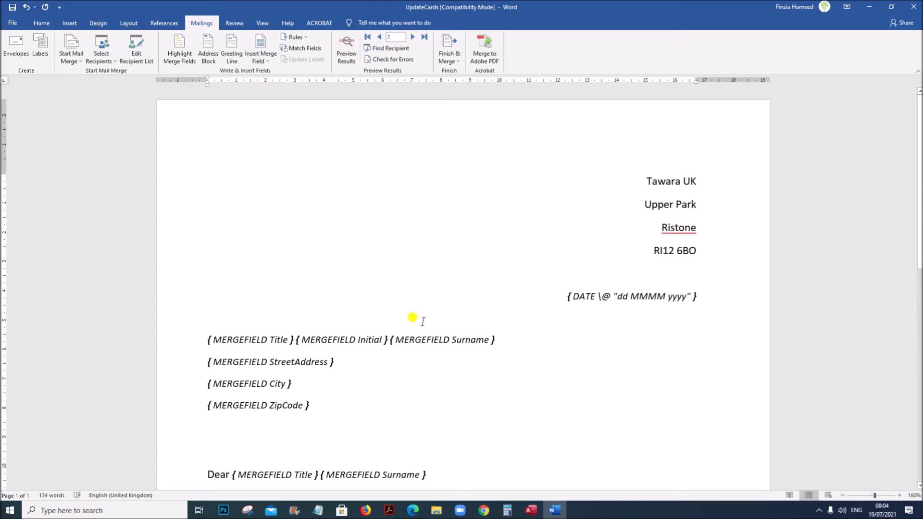
scroll(572, 332, "down", 2)
left_click_drag(207, 230, 418, 363)
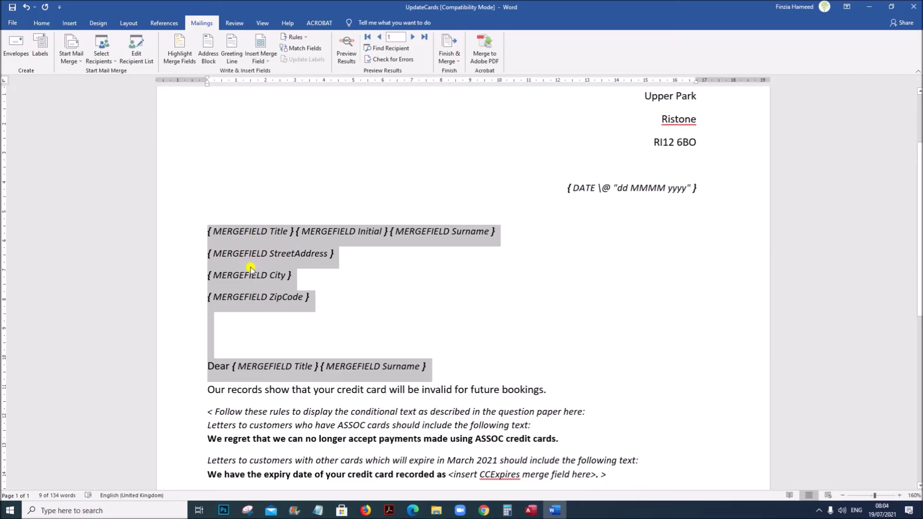
left_click(243, 282)
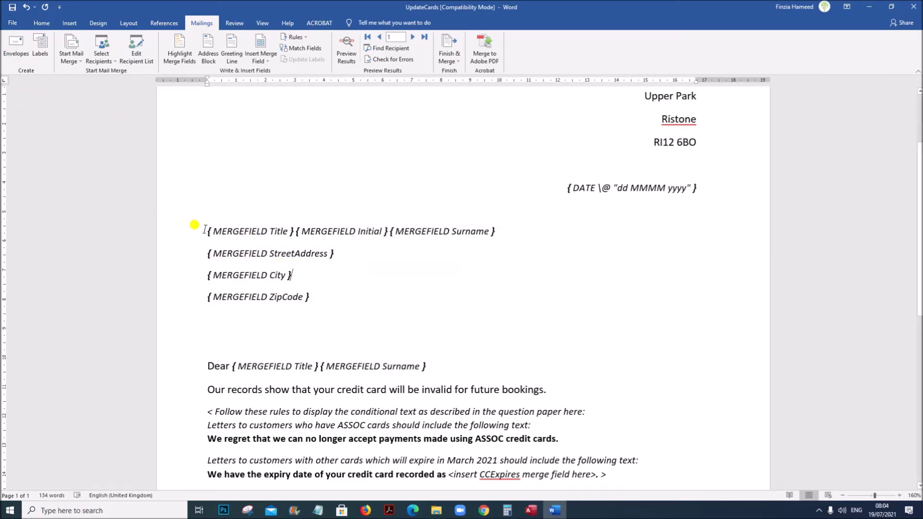
left_click_drag(203, 229, 315, 297)
left_click(275, 233)
double_click(275, 232)
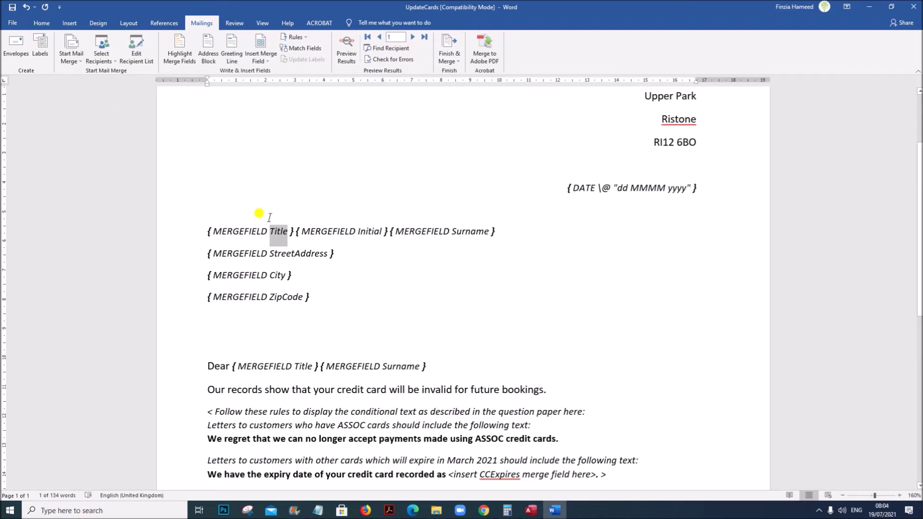
left_click(296, 276)
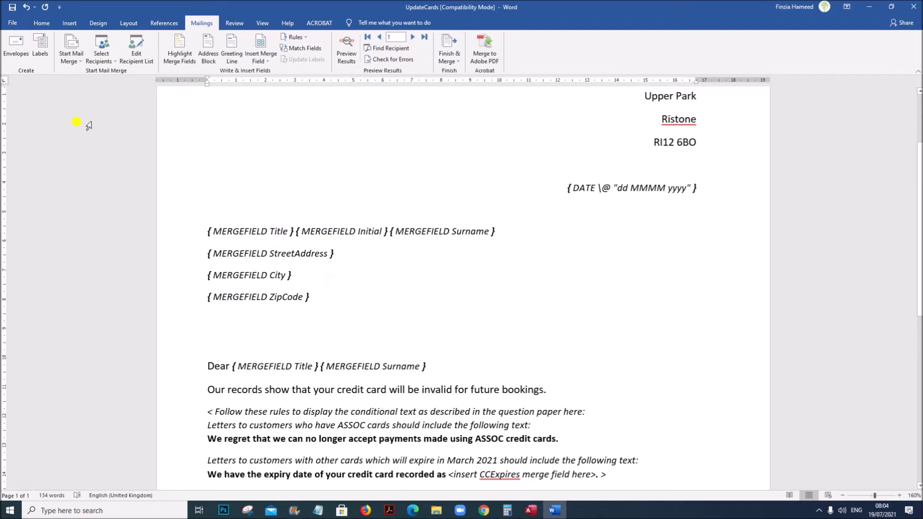
Check in Word's advanced options that "Show field codes instead of their values" is enabled under Show document content.
left_click(12, 23)
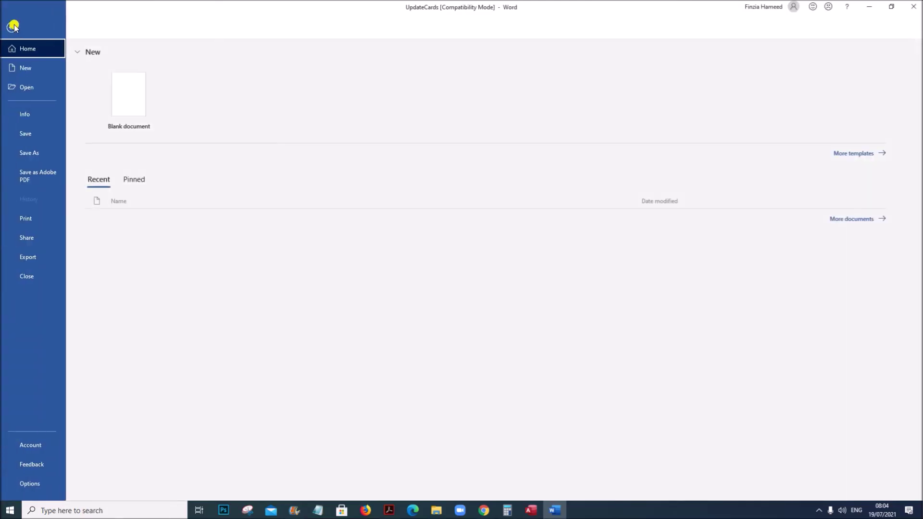
left_click(54, 482)
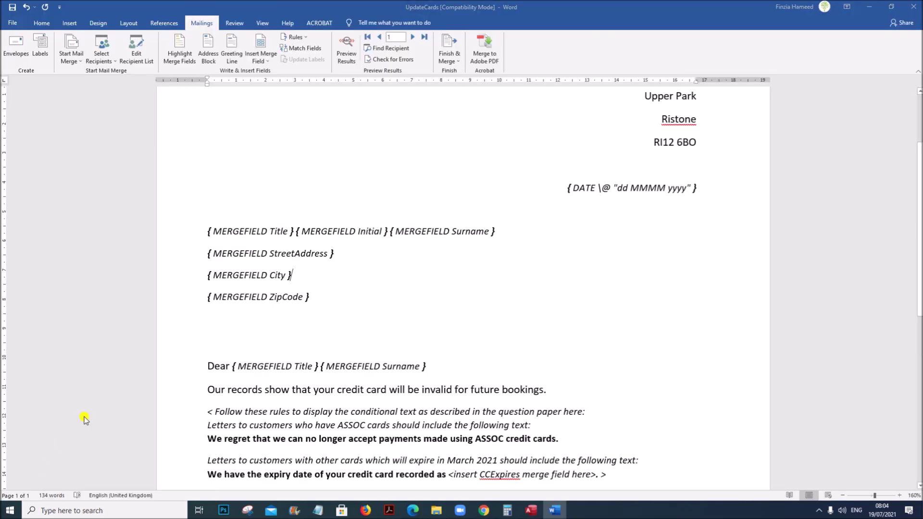
left_click(284, 189)
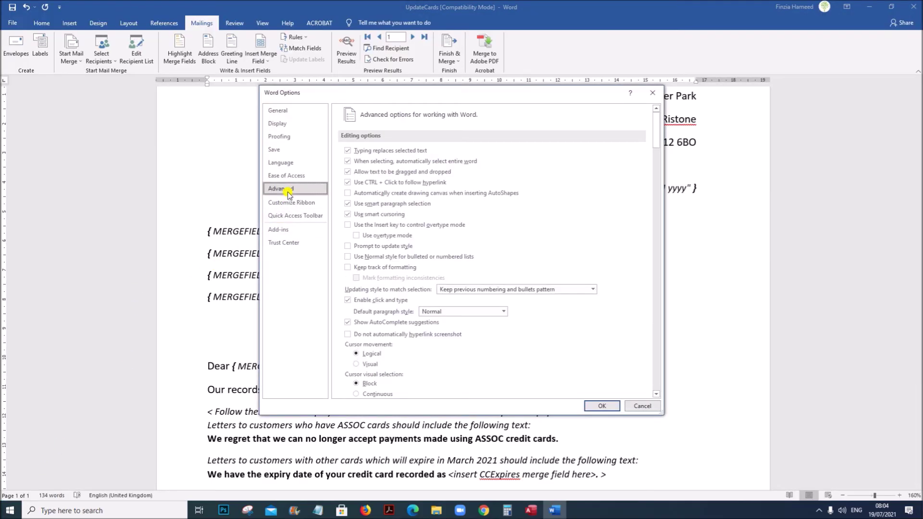
scroll(394, 330, "down", 15)
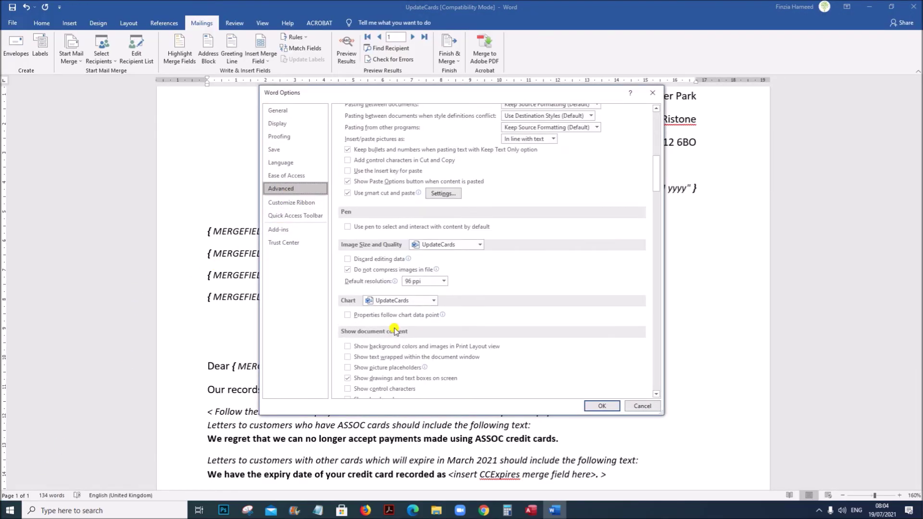
scroll(394, 329, "down", 3)
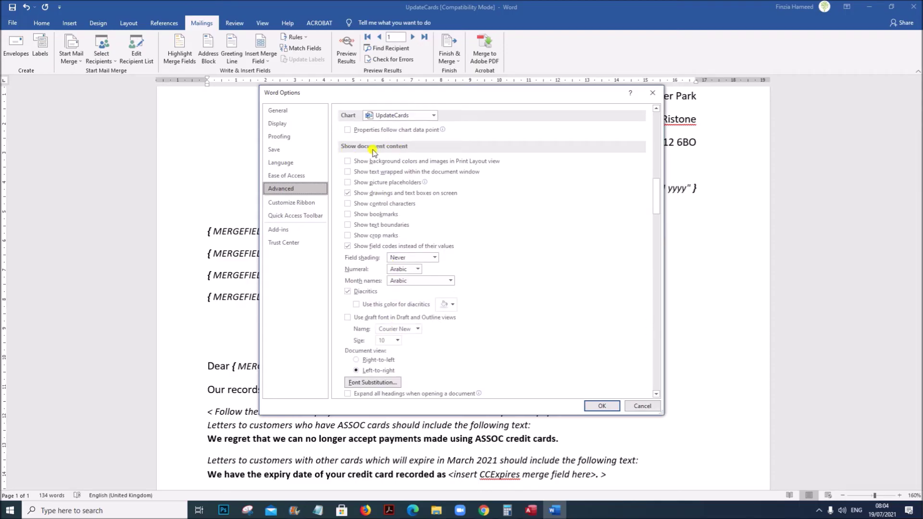
left_click(348, 246)
left_click(616, 406)
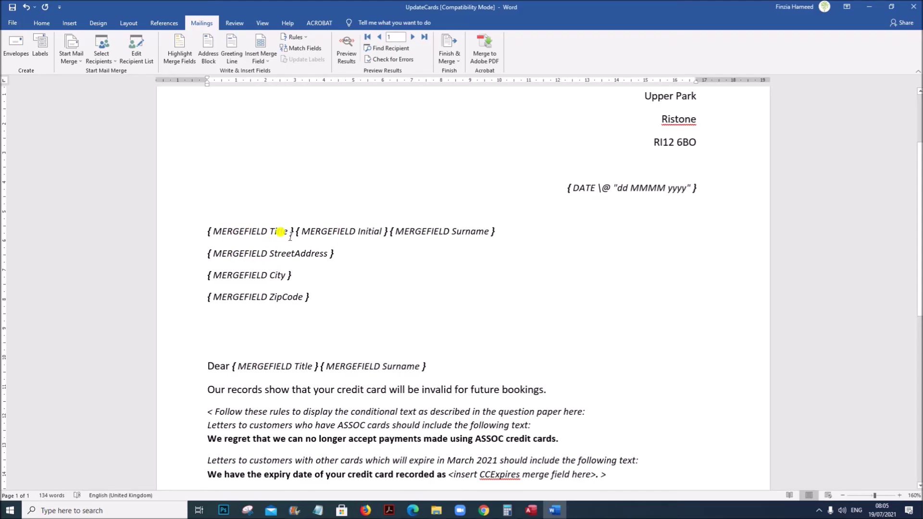
Switch to the question paper in Acrobat and read Task 4's conditional text rules for ASSOC cards and other cards expiring in March 2021.
scroll(337, 257, "down", 2)
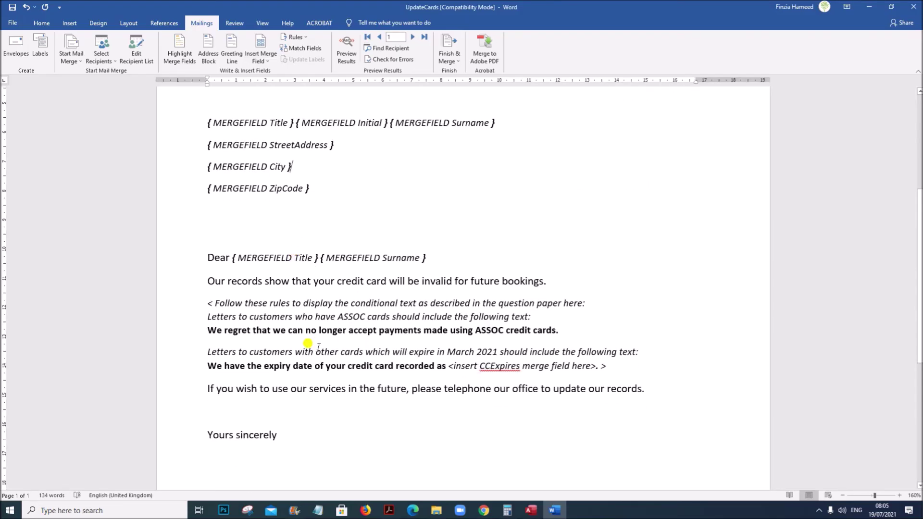
scroll(306, 313, "down", 2)
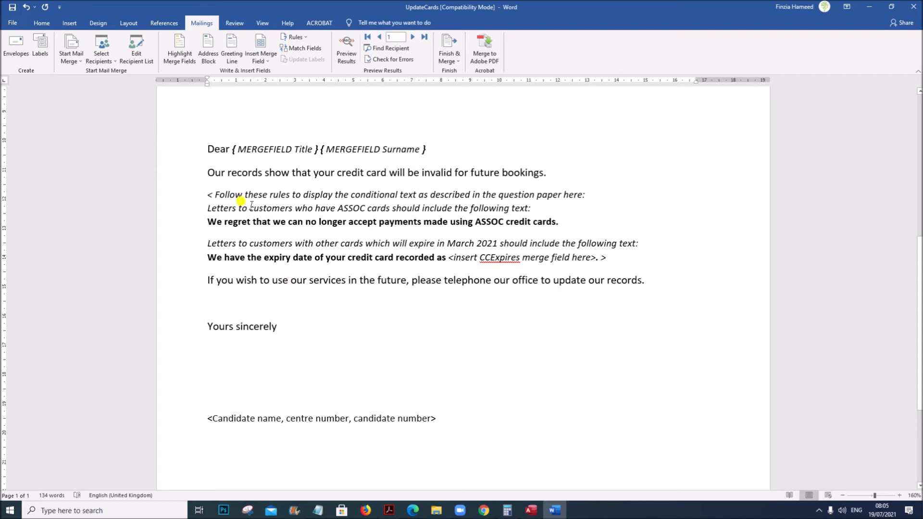
left_click_drag(204, 168, 543, 168)
left_click(389, 509)
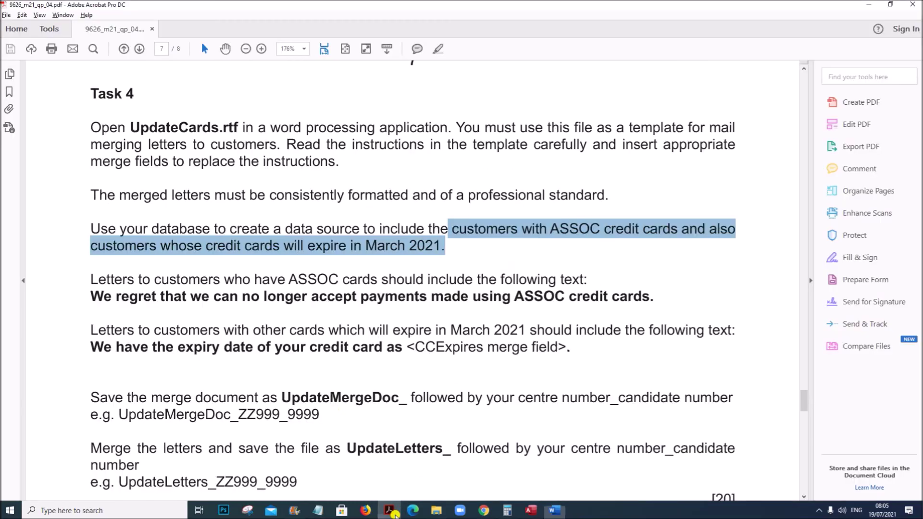
scroll(256, 309, "down", 2)
left_click(463, 190)
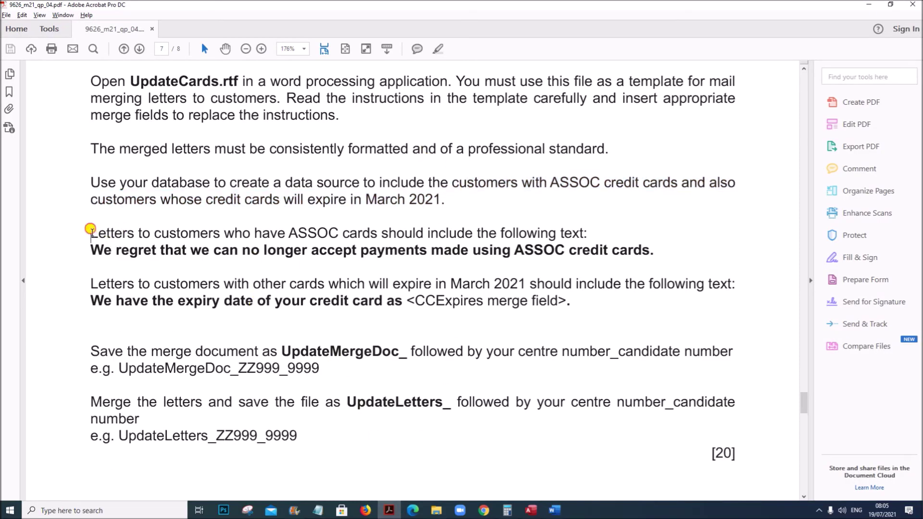
left_click_drag(91, 231, 587, 228)
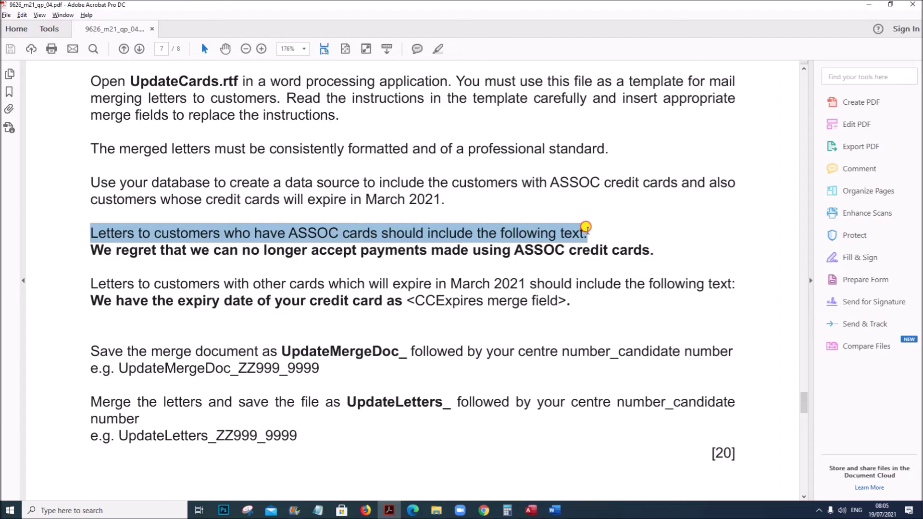
left_click_drag(92, 248, 659, 250)
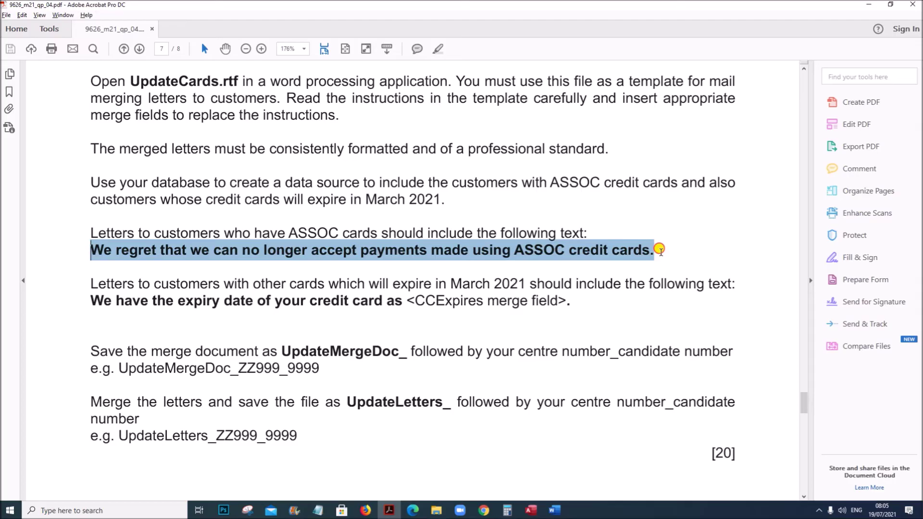
left_click_drag(287, 232, 377, 232)
left_click(187, 269)
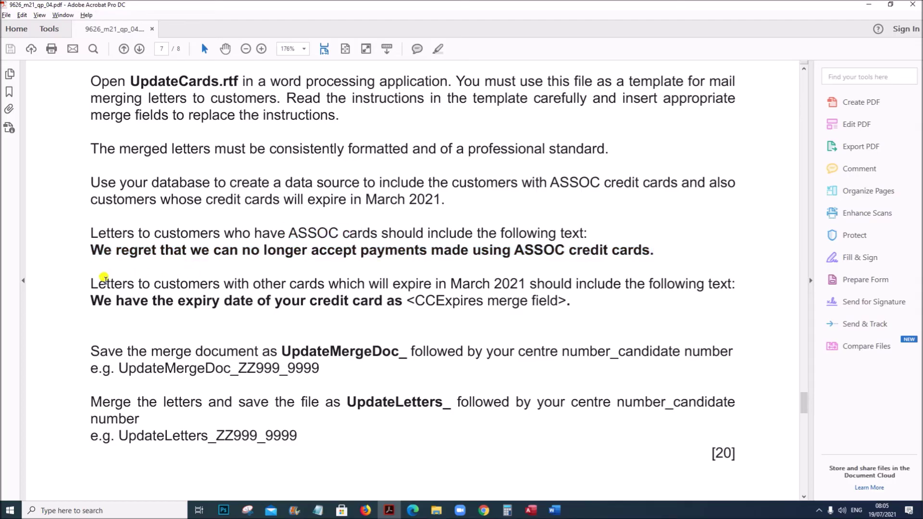
left_click_drag(91, 281, 734, 280)
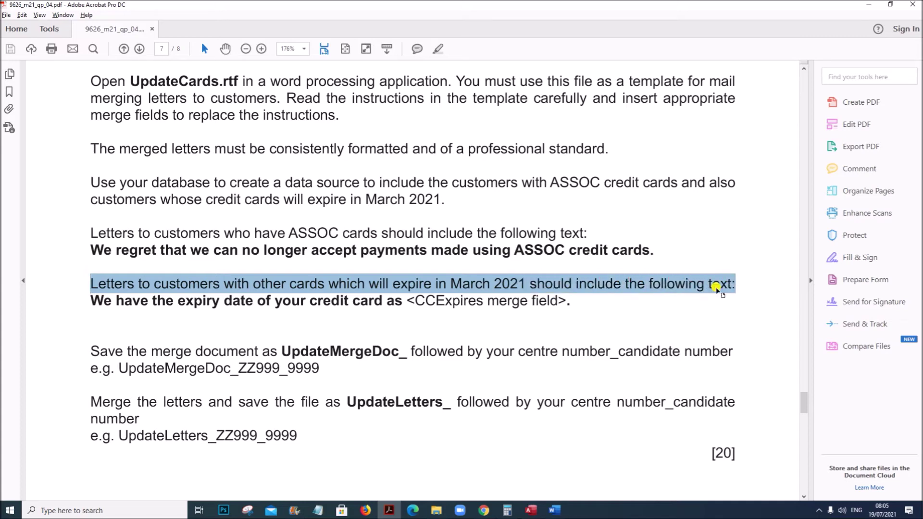
left_click_drag(93, 301, 562, 301)
left_click(576, 302)
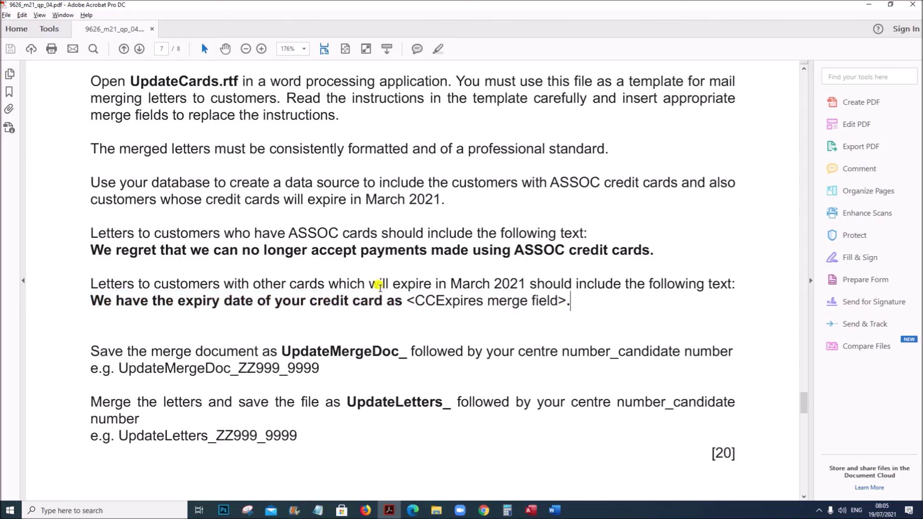
Switch to the Word letter and replace the conditional text instructions below "Our records show..." with an empty paragraph.
left_click(530, 510)
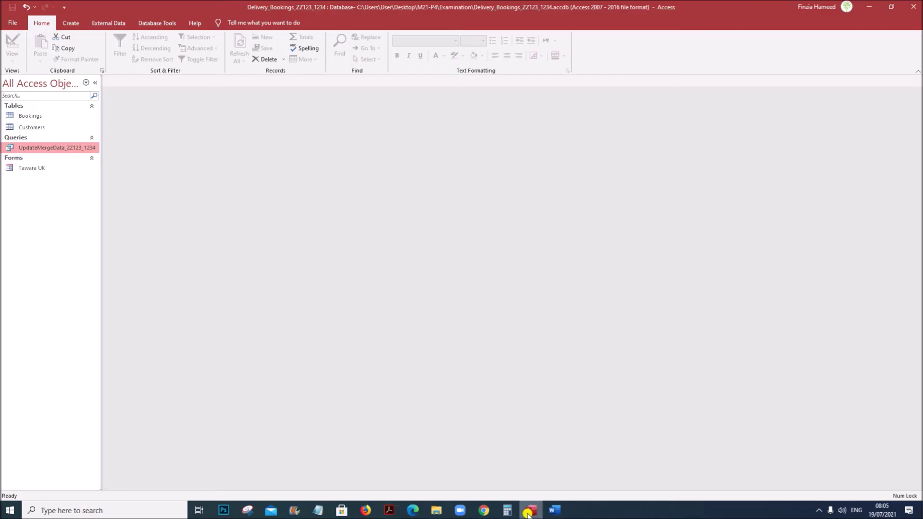
left_click(557, 510)
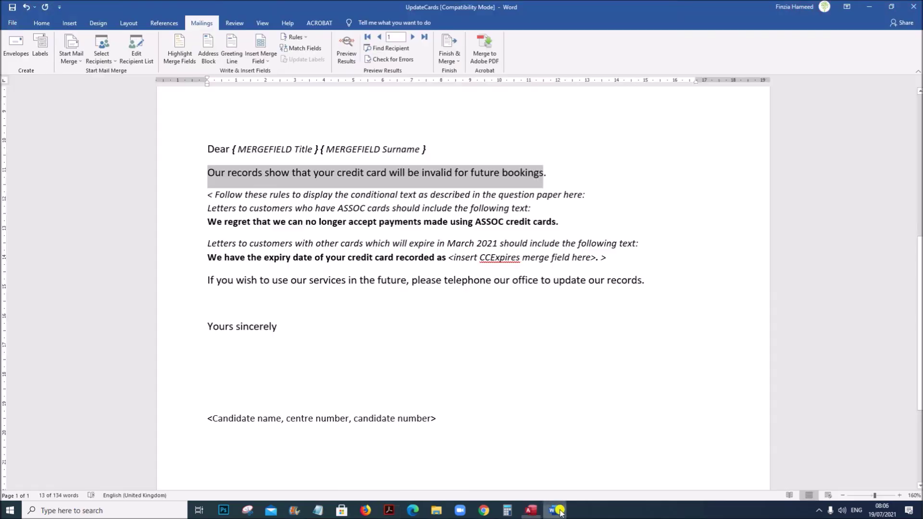
left_click(255, 244)
left_click_drag(181, 198, 165, 263)
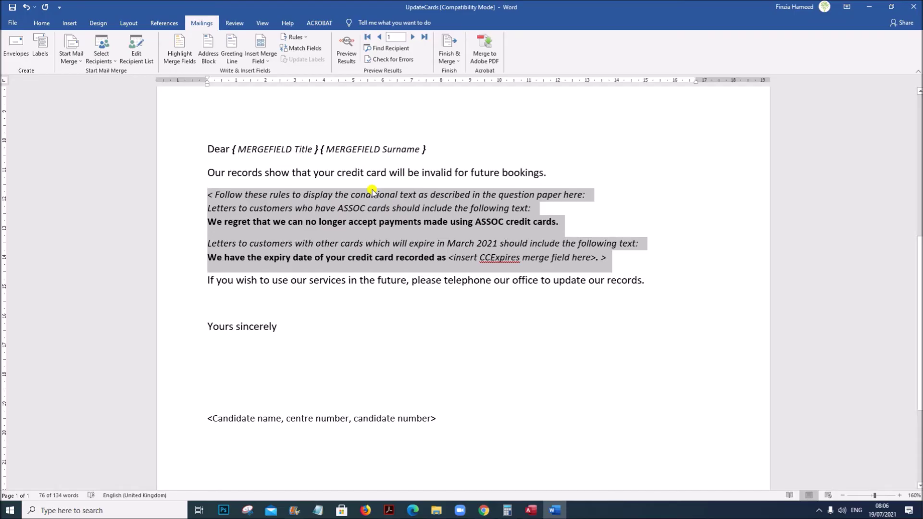
key("Delete")
key("Return")
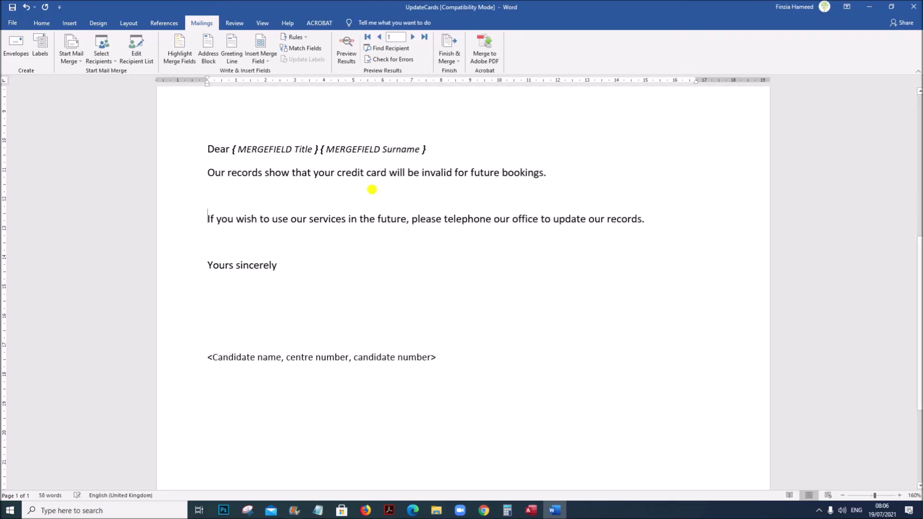
Start an If...Then...Else rule on the empty line with the condition CCType equal to ASSOC.
left_click(206, 194)
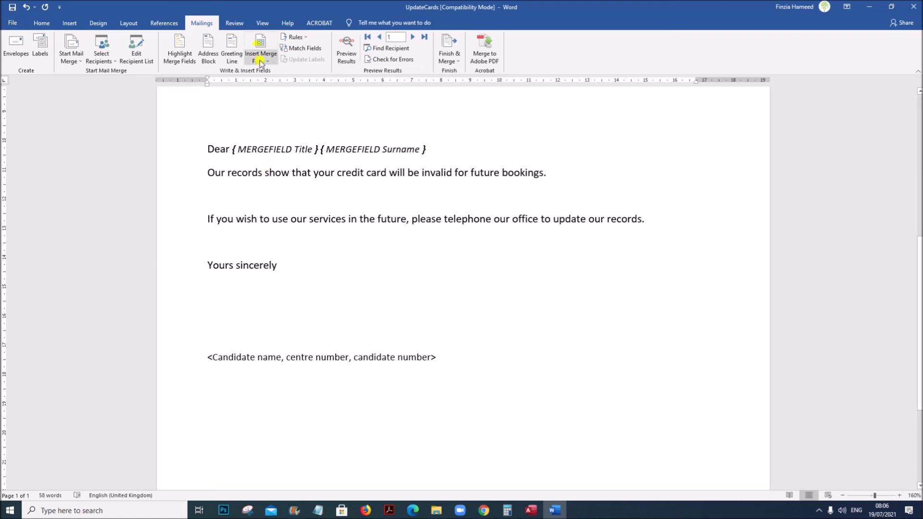
left_click(304, 39)
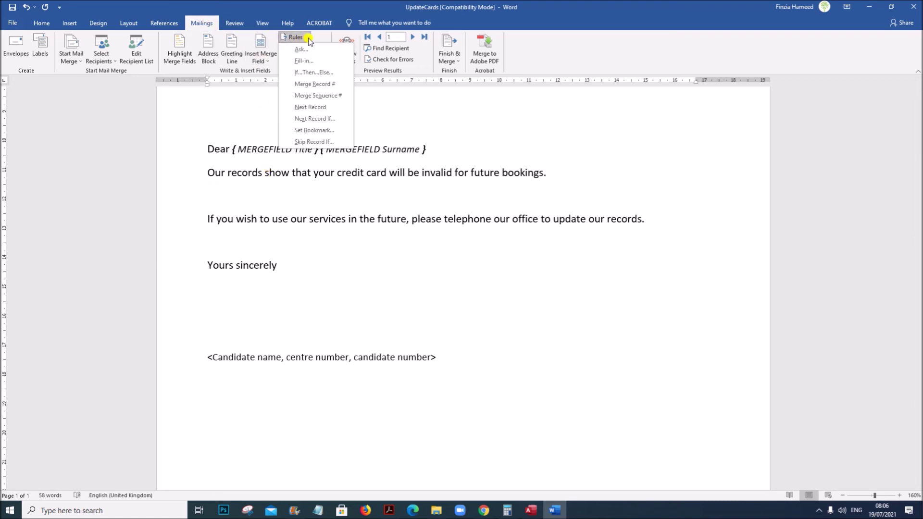
left_click(316, 73)
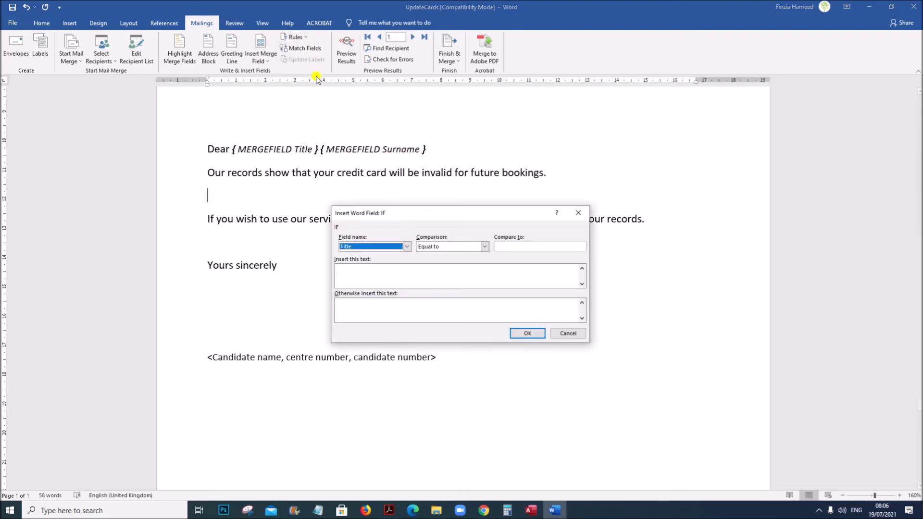
left_click(407, 246)
left_click(407, 272)
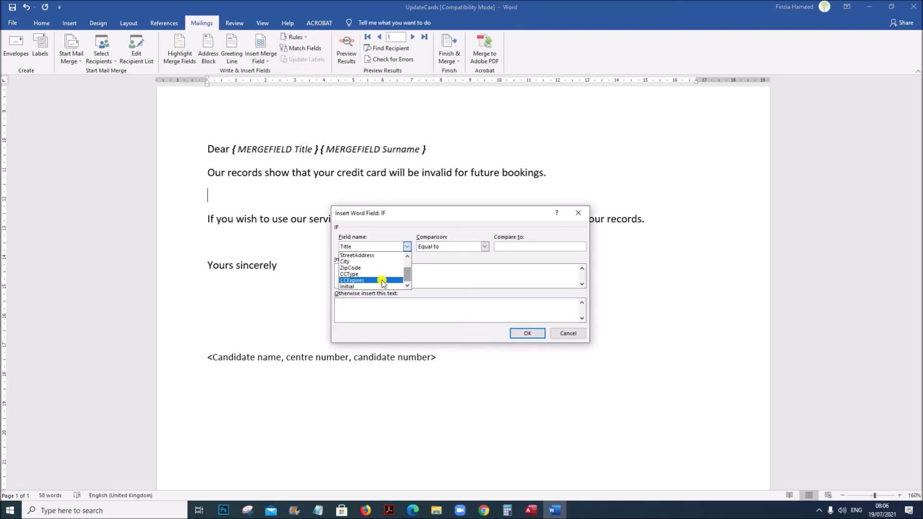
left_click(350, 274)
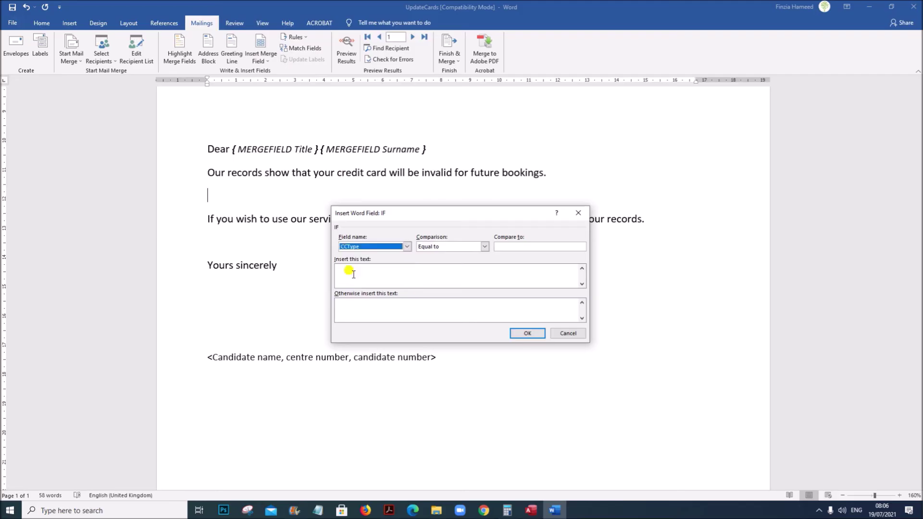
left_click(500, 247)
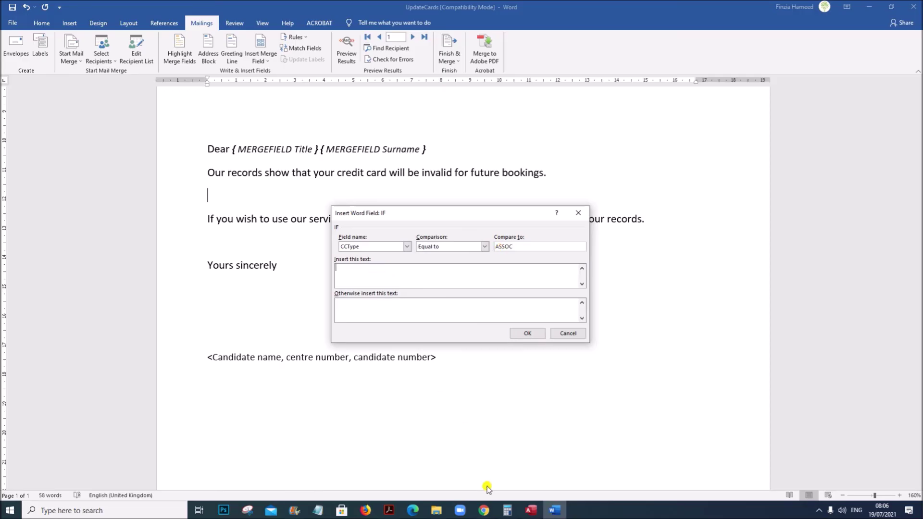
Copy "We regret that we can no longer accept payments made using ASSOC credit cards." from the question paper into the rule's true text.
left_click(389, 510)
left_click_drag(91, 249, 654, 248)
key("ctrl+c")
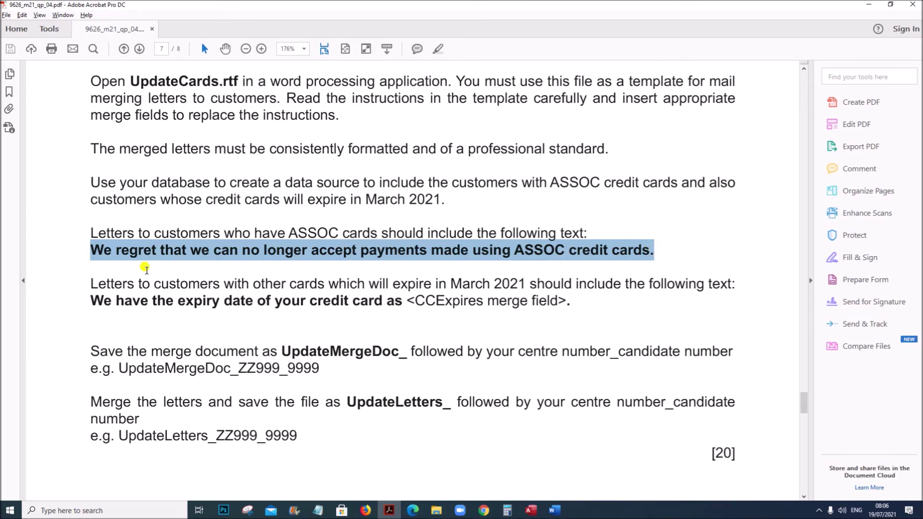
left_click(556, 510)
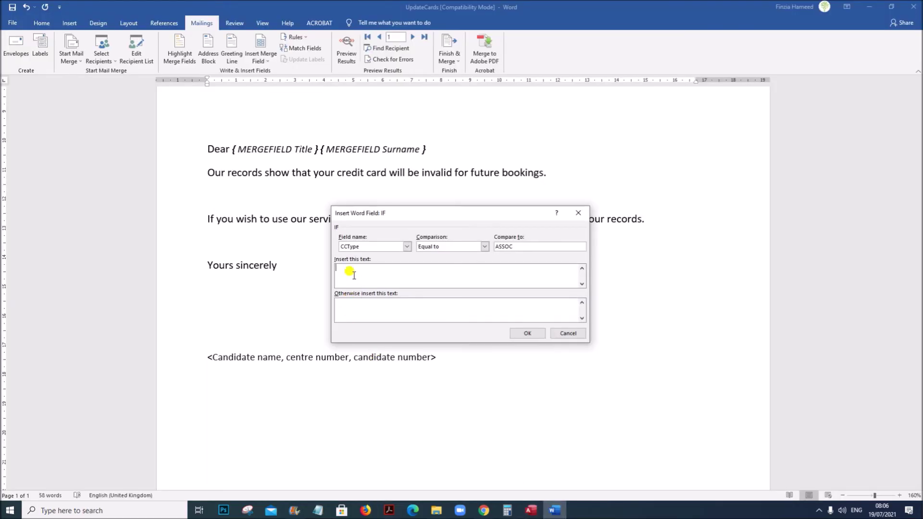
key("ctrl+v")
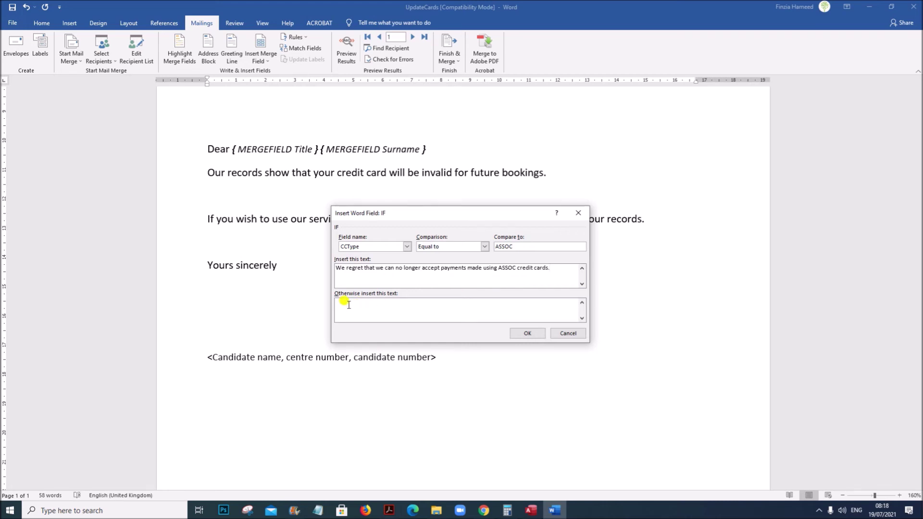
Set the rule's otherwise text to "We have the expiry date of your credit card as" from the question paper and insert the rule.
left_click(351, 306)
left_click(389, 510)
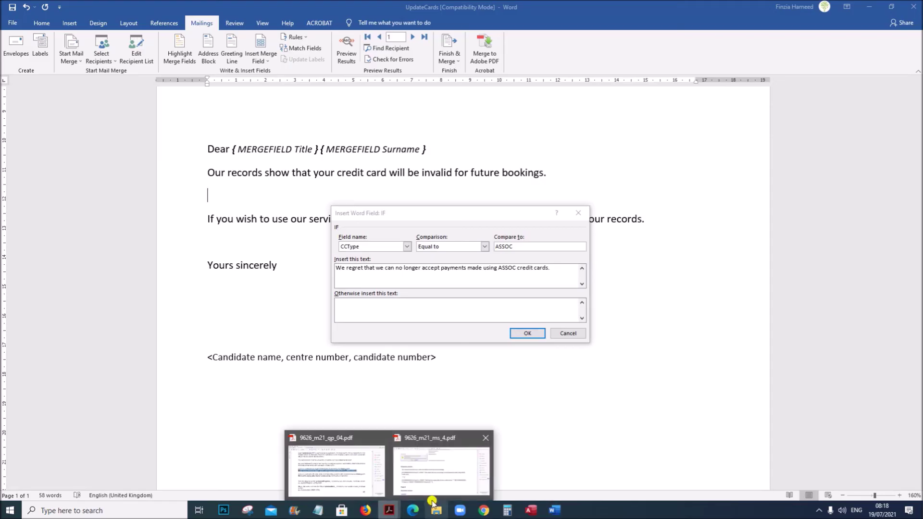
left_click(352, 474)
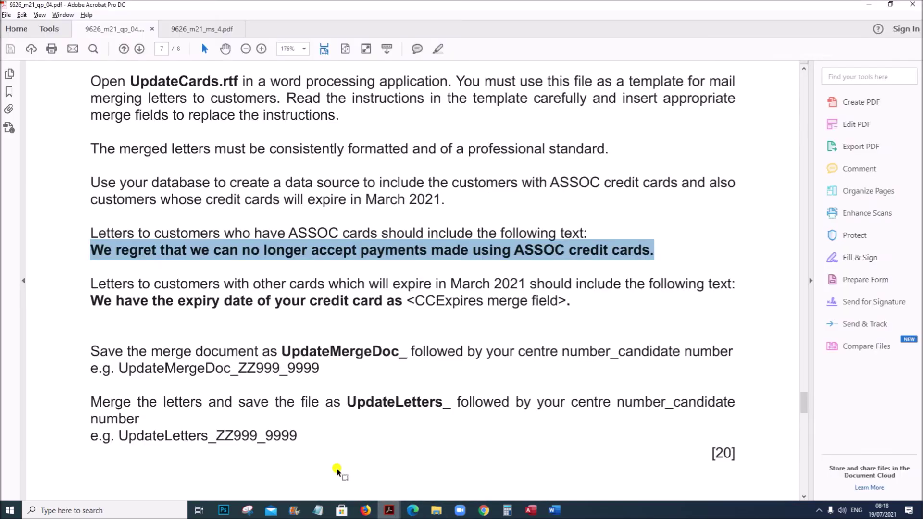
left_click(92, 298)
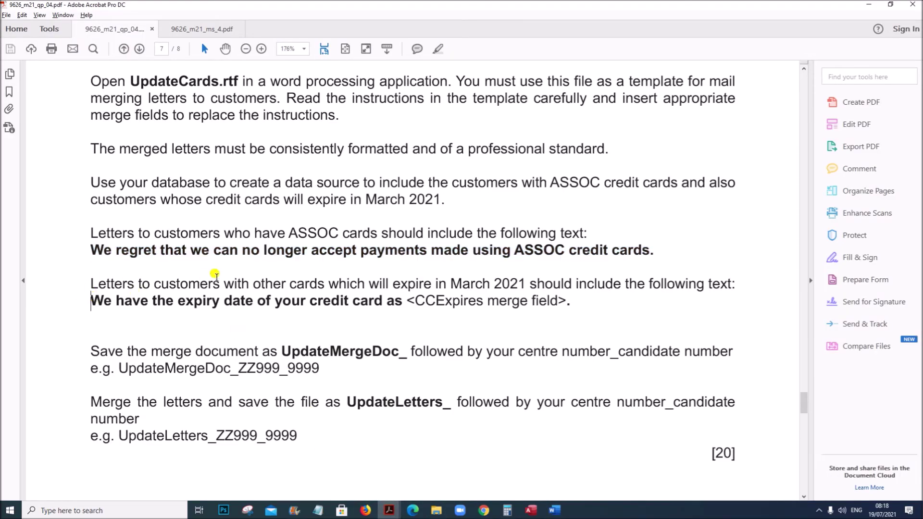
double_click(300, 232)
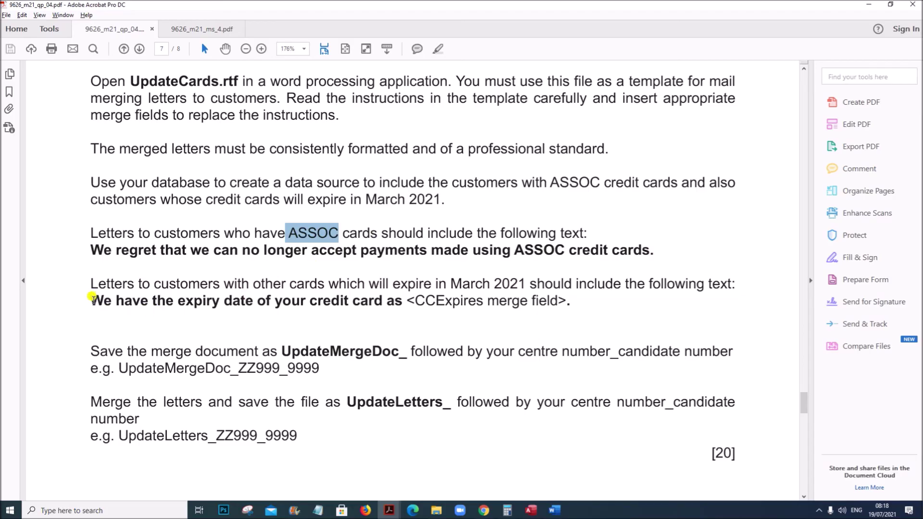
left_click_drag(92, 299, 388, 302)
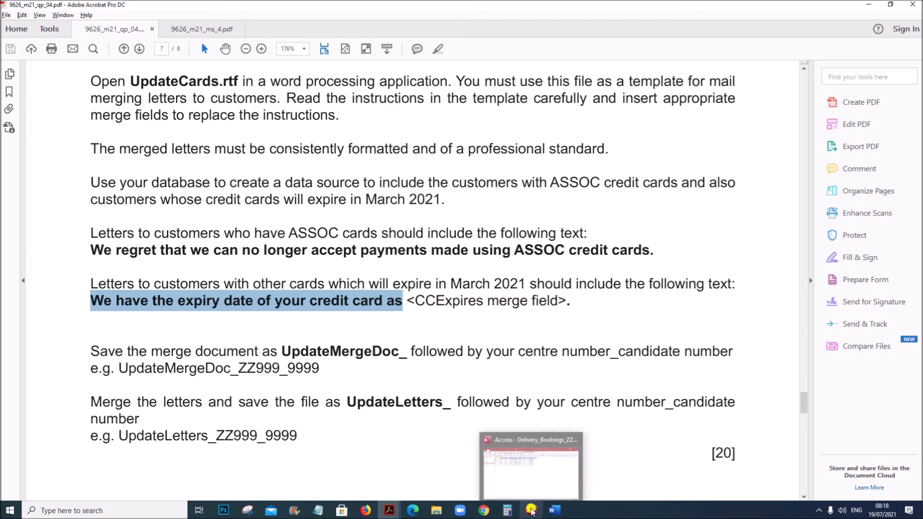
left_click(554, 511)
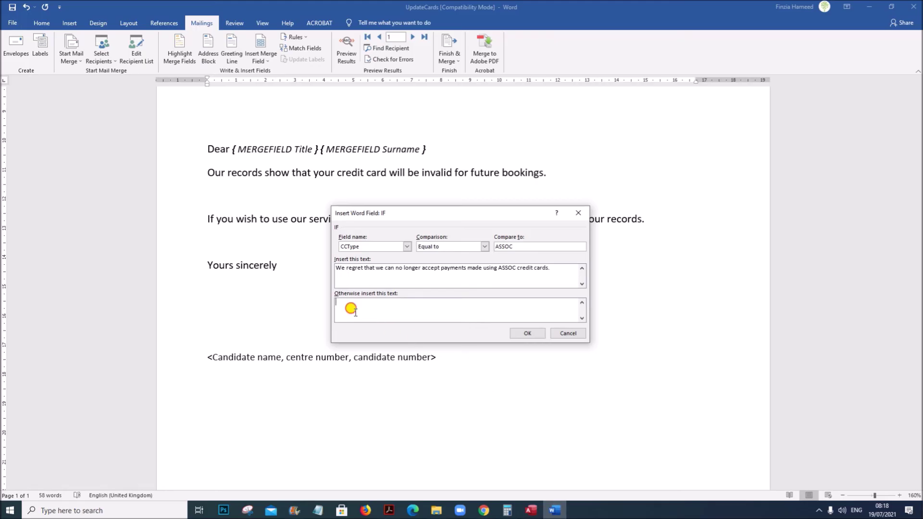
type("We have the expiry date of your credit card as")
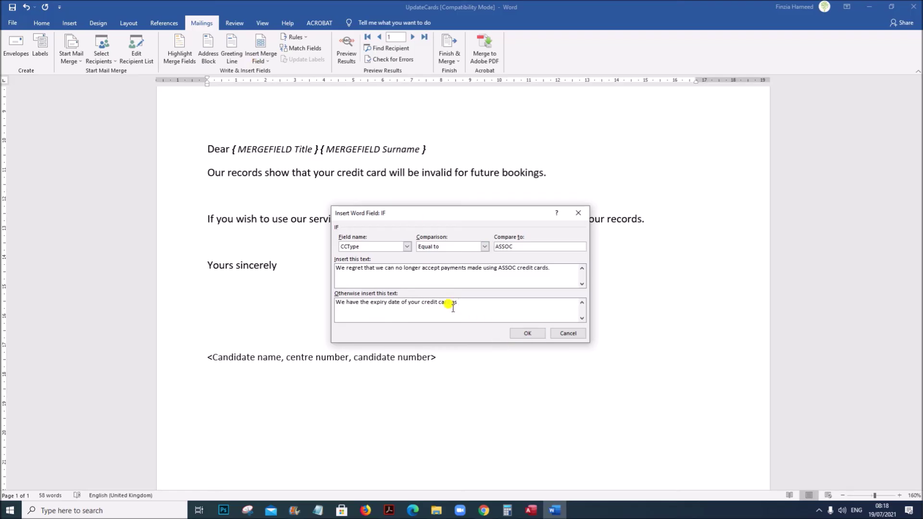
left_click(528, 333)
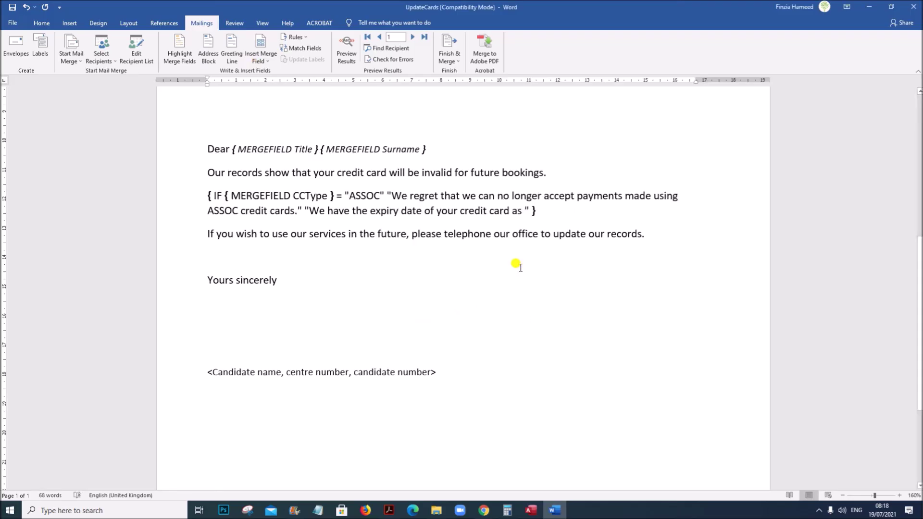
Insert the CCExpires merge field after "credit card as" inside the IF field's otherwise text, before the closing quotation mark.
left_click_drag(175, 199, 176, 215)
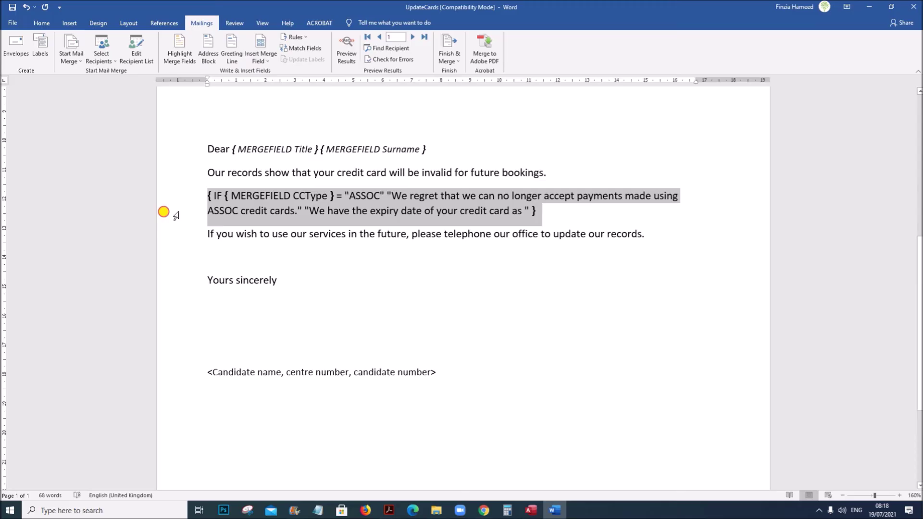
left_click(512, 212)
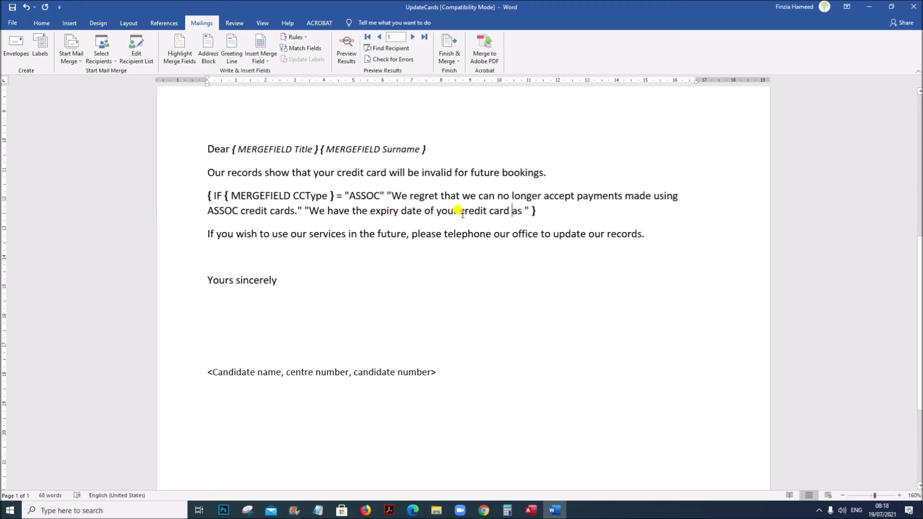
left_click(525, 216)
left_click(271, 61)
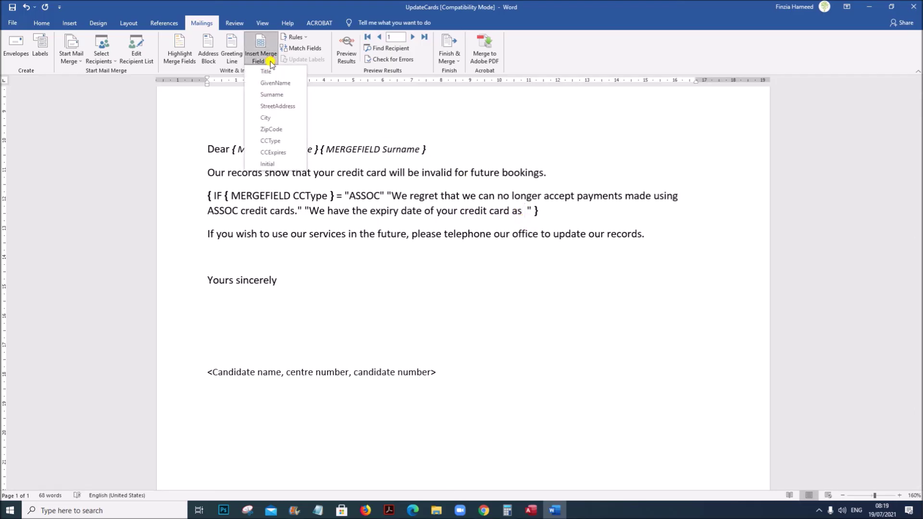
left_click(273, 152)
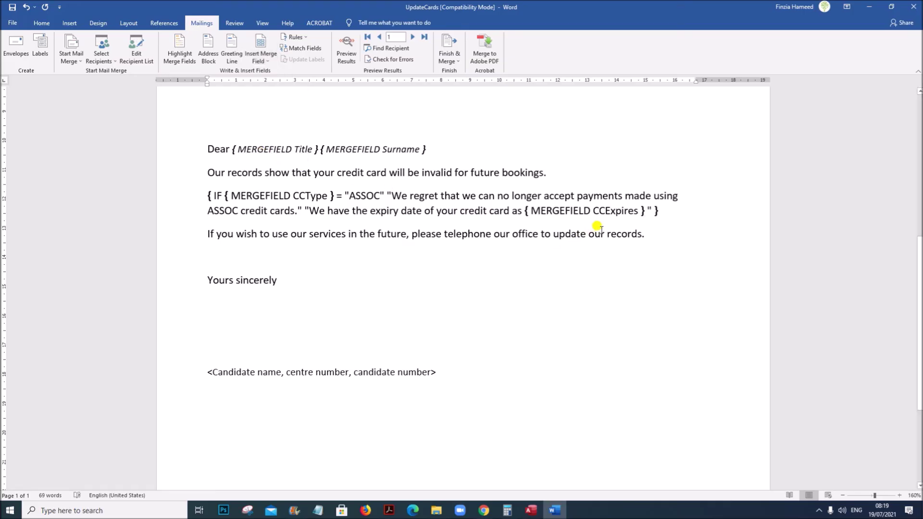
Switch to the question paper in Acrobat and read how the merge document and merged letters must be named and saved.
left_click(389, 508)
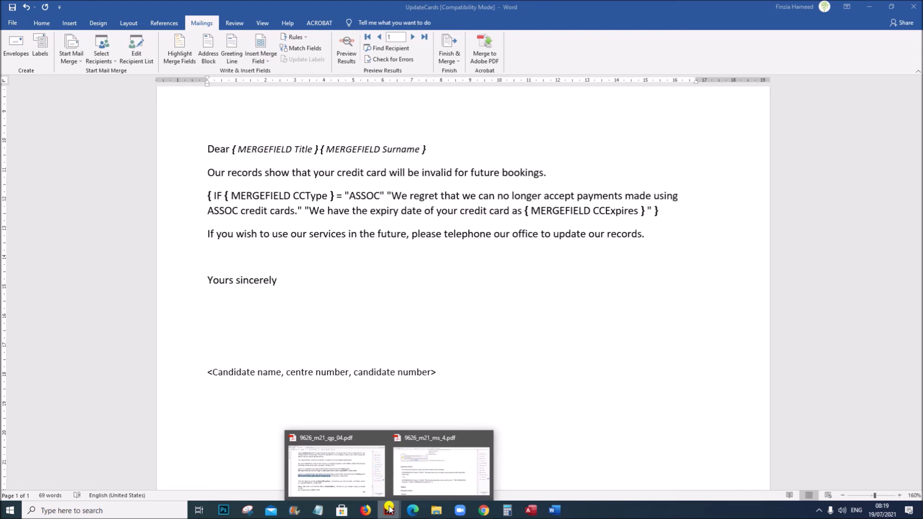
left_click(333, 471)
scroll(269, 410, "down", 2)
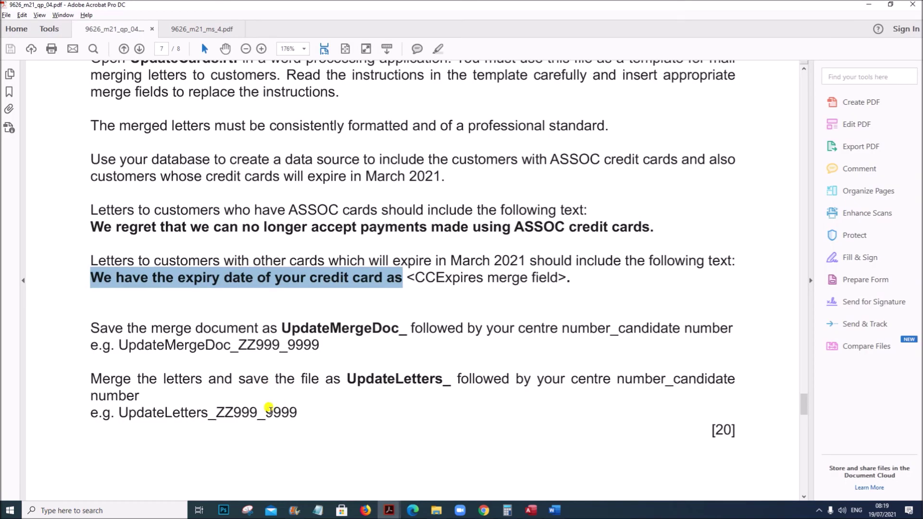
scroll(268, 409, "down", 2)
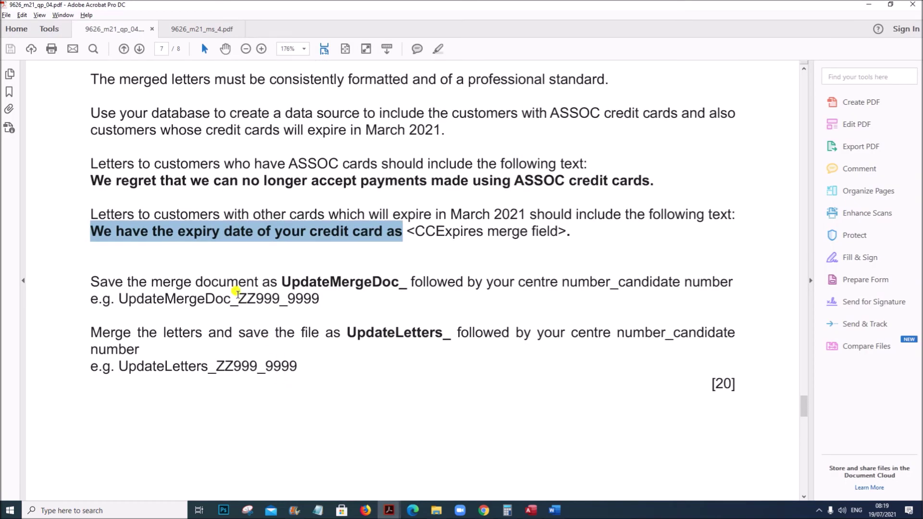
left_click_drag(150, 280, 610, 282)
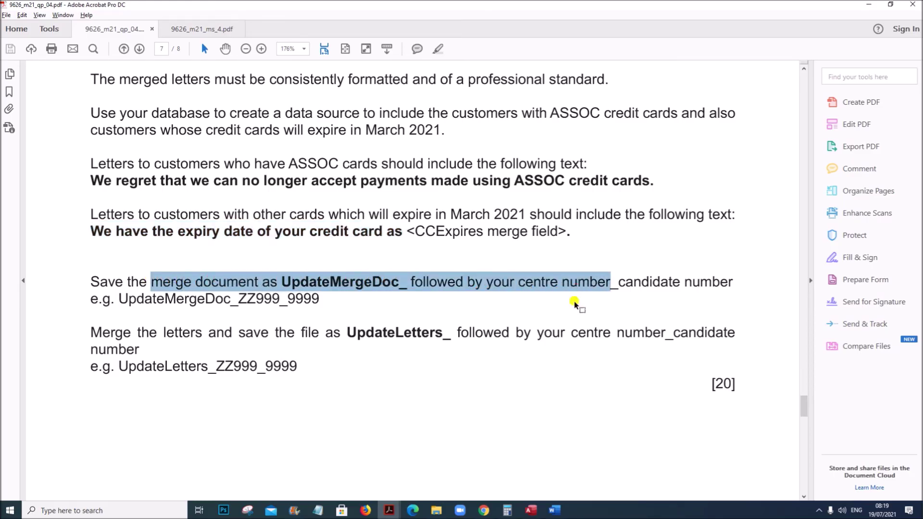
Return to Word and replace the placeholder line under "Yours sincerely" with "Name", the candidate number and the centre number, separated by commas.
left_click(555, 511)
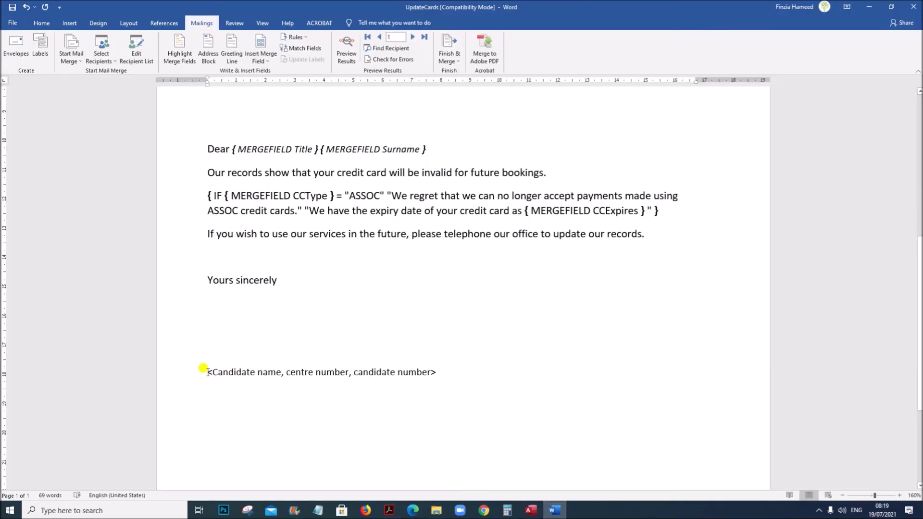
left_click(177, 372)
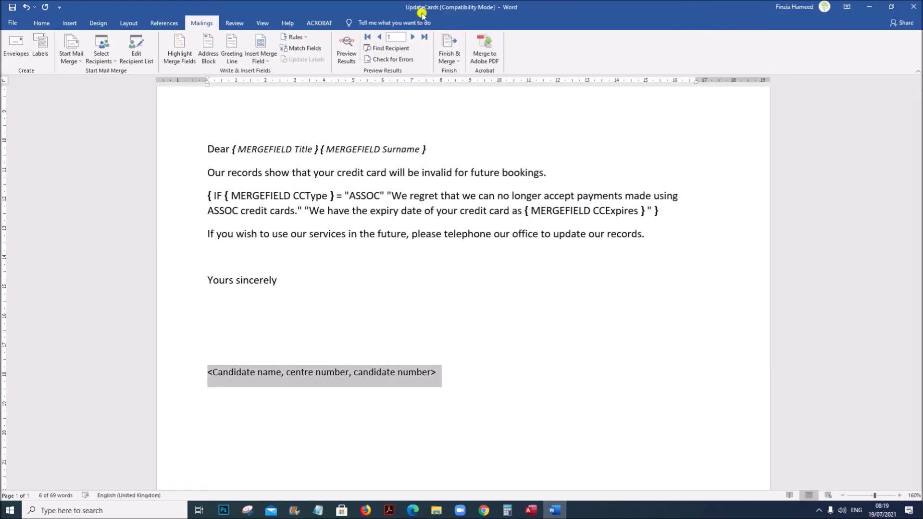
type("Name,1234,ZZ123")
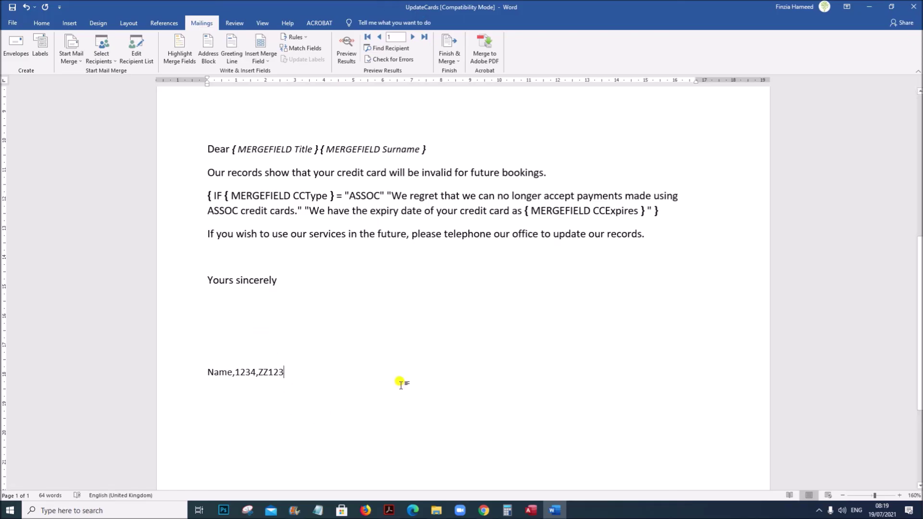
Start saving a copy in the Examination folder, named "UpdateMergeDoc_" followed by the centre number, an underscore and the candidate number.
scroll(399, 382, "up", 3)
scroll(399, 382, "up", 3)
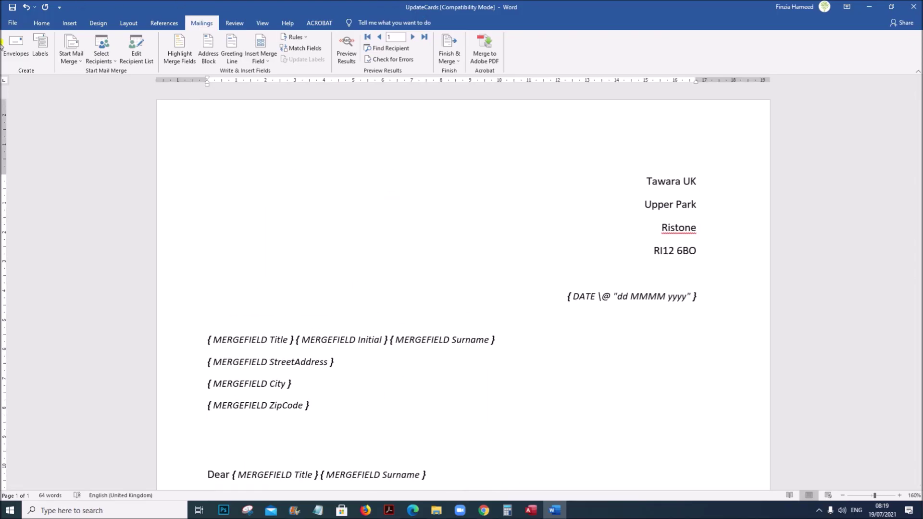
left_click(9, 24)
left_click(33, 151)
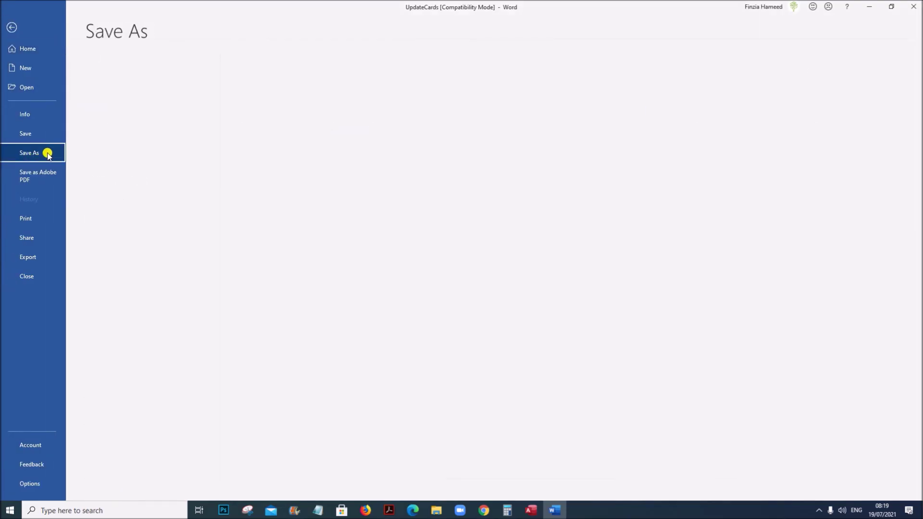
left_click(301, 107)
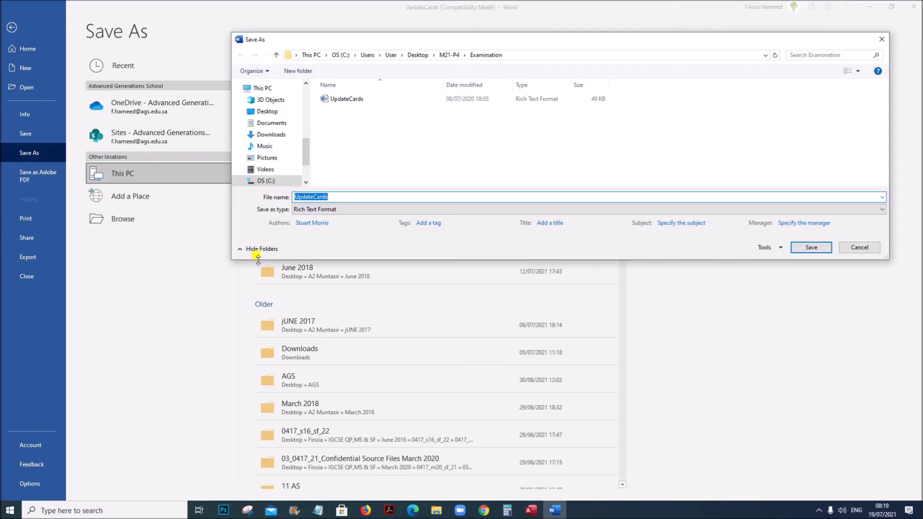
left_click_drag(321, 39, 166, 55)
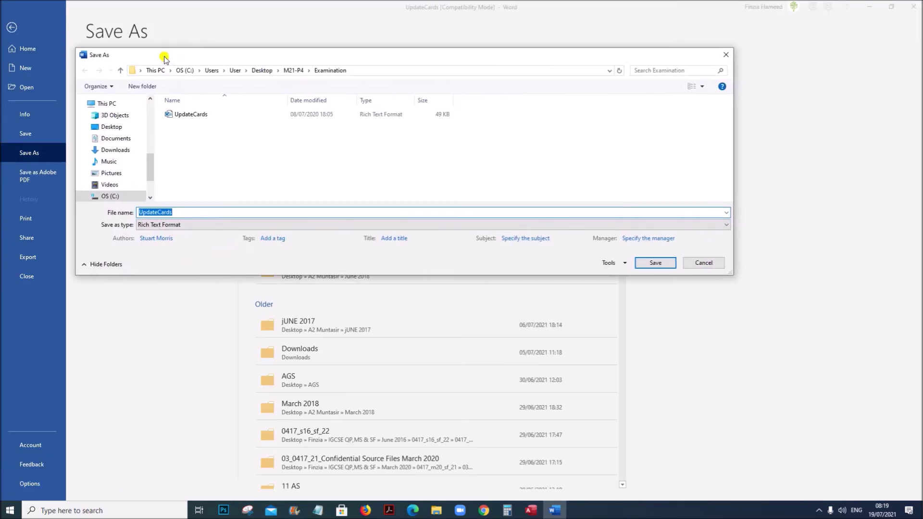
left_click(185, 213)
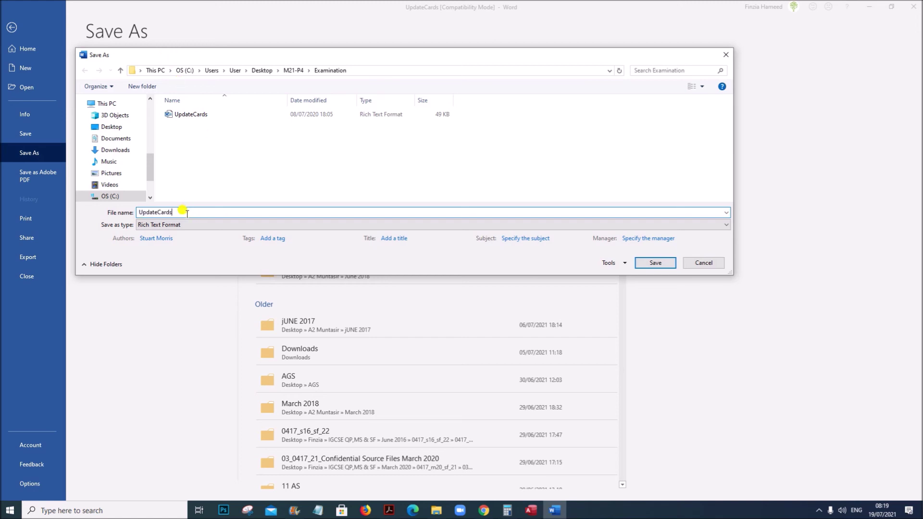
key("BackSpace")
key("BackSpace")
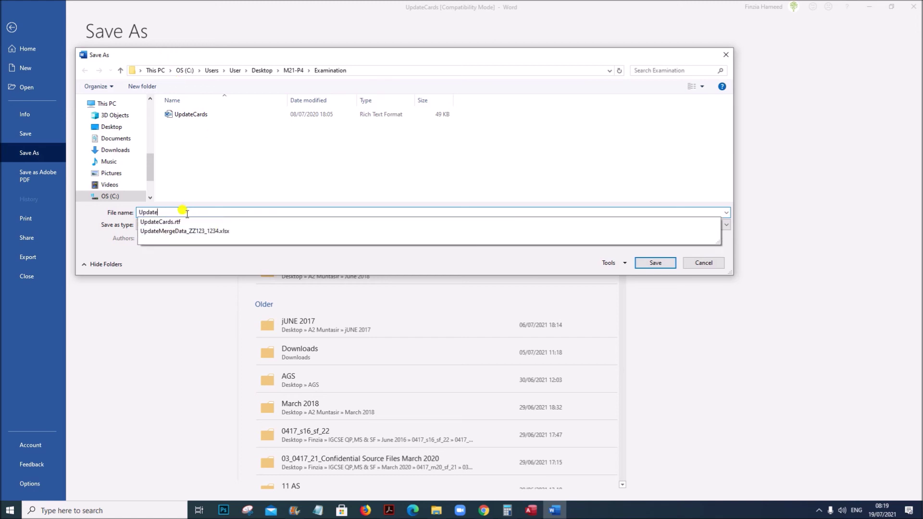
type("Me")
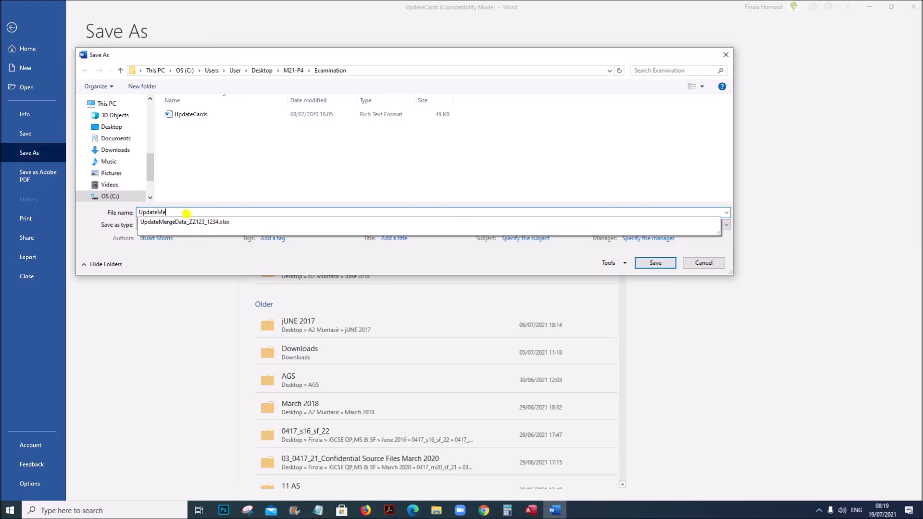
type("rgeDoc_ZZ123")
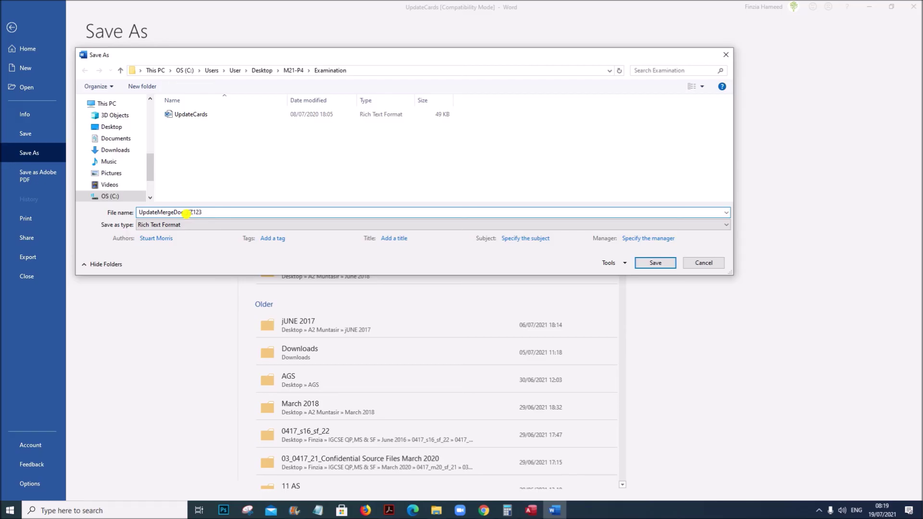
type("_1234")
Switch to Acrobat, close the mark scheme PDF and check the required merge document name in the question paper.
left_click(389, 509)
left_click(355, 474)
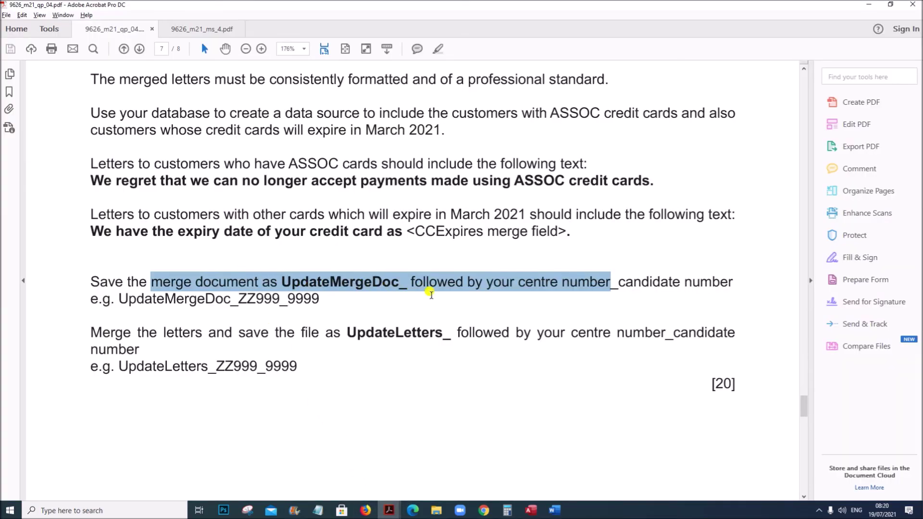
mouse_move(387, 512)
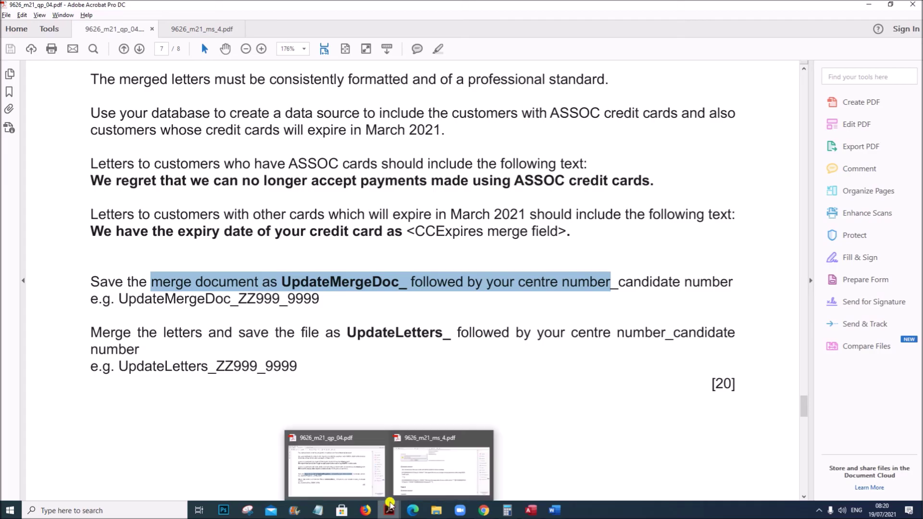
left_click(485, 437)
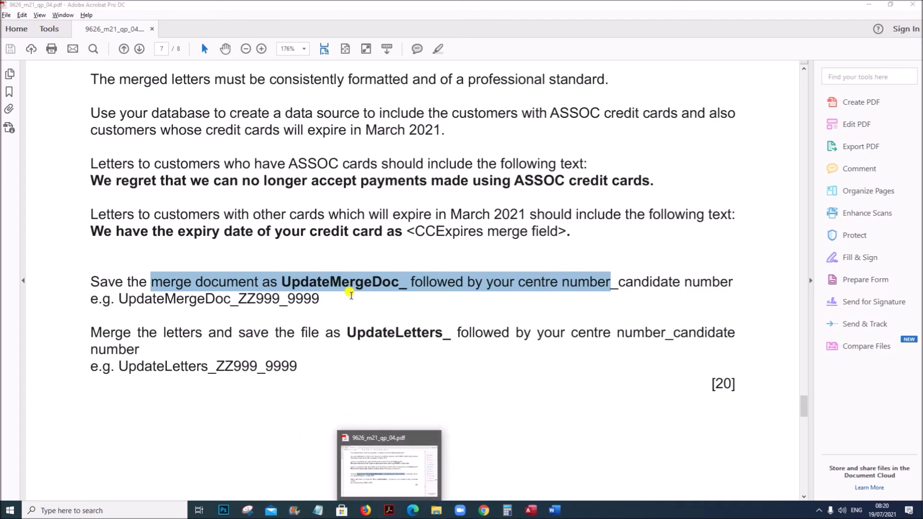
left_click(258, 310)
Return to Word, set the file type to Word Document and save, accepting the upgrade to the newest file format.
left_click(555, 510)
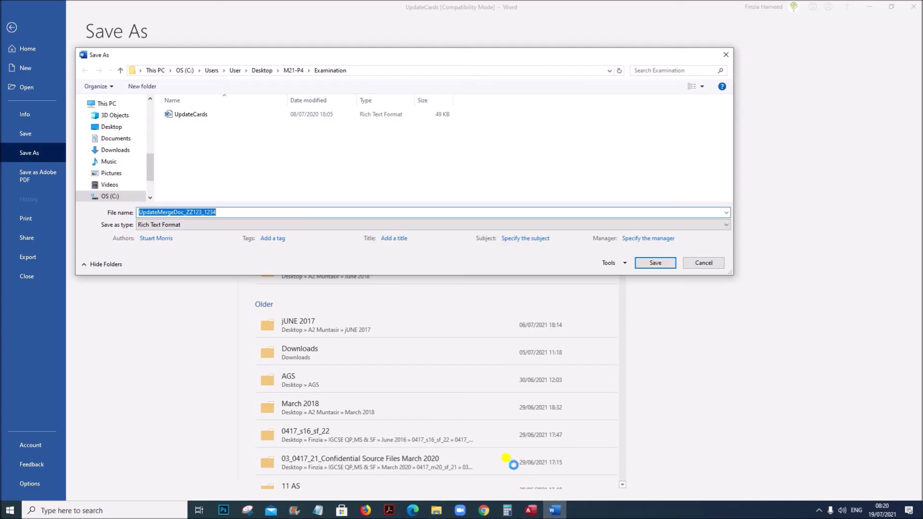
left_click(187, 225)
left_click(180, 235)
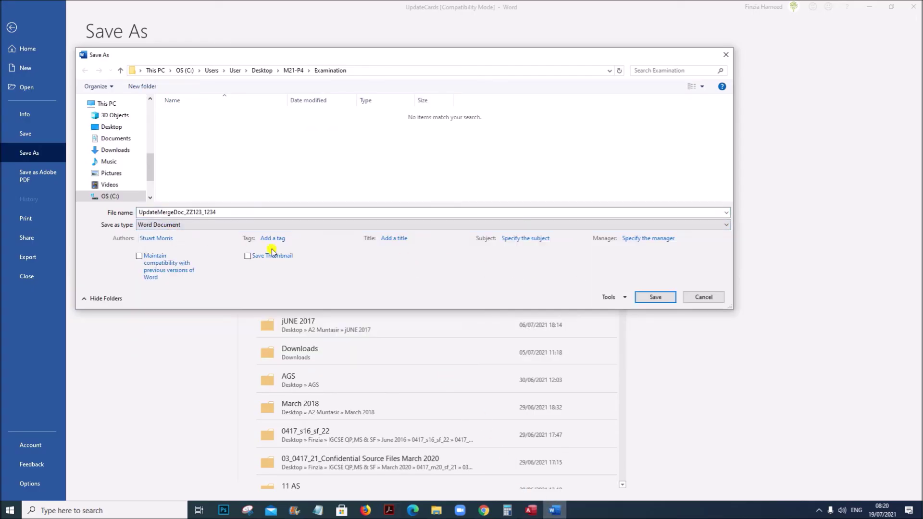
left_click(657, 297)
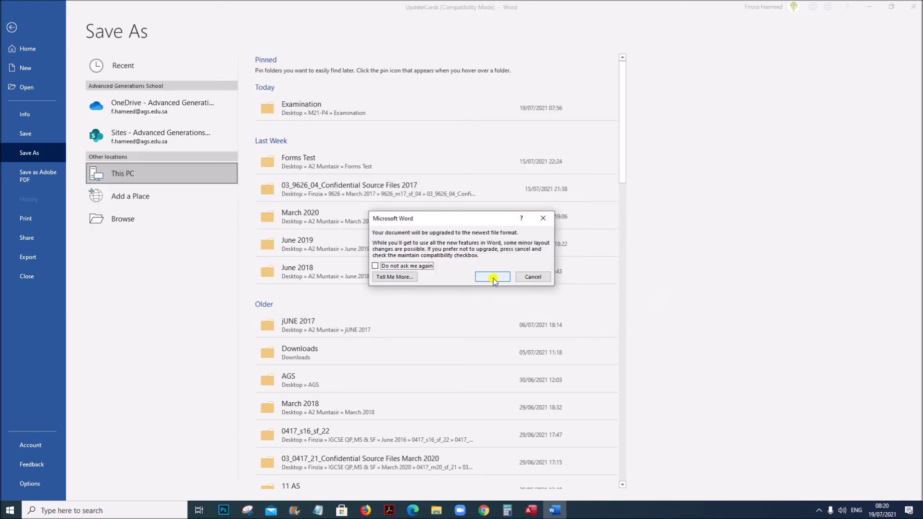
left_click(493, 278)
Review the saved merge letter's fields and text, and read in the question paper in Acrobat how the merged letters must be saved.
scroll(541, 406, "down", 3)
scroll(540, 406, "down", 3)
scroll(541, 406, "up", 6)
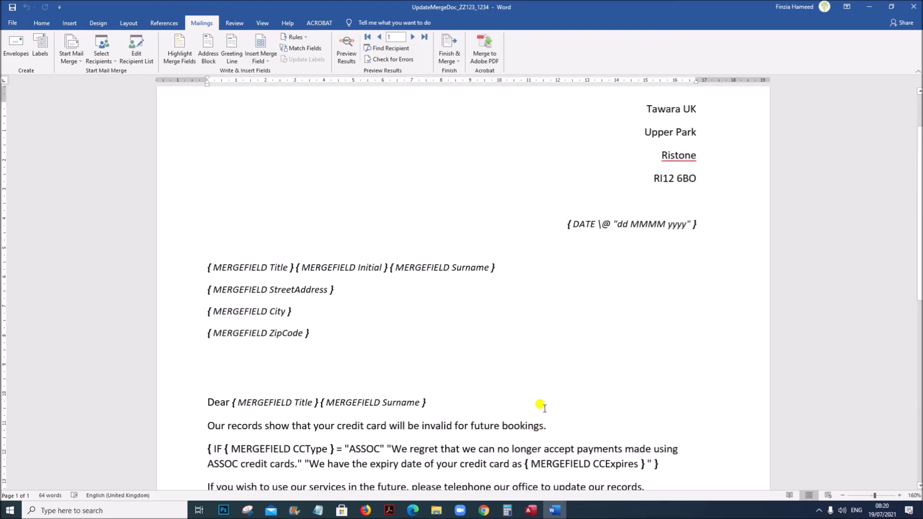
scroll(540, 405, "up", 1)
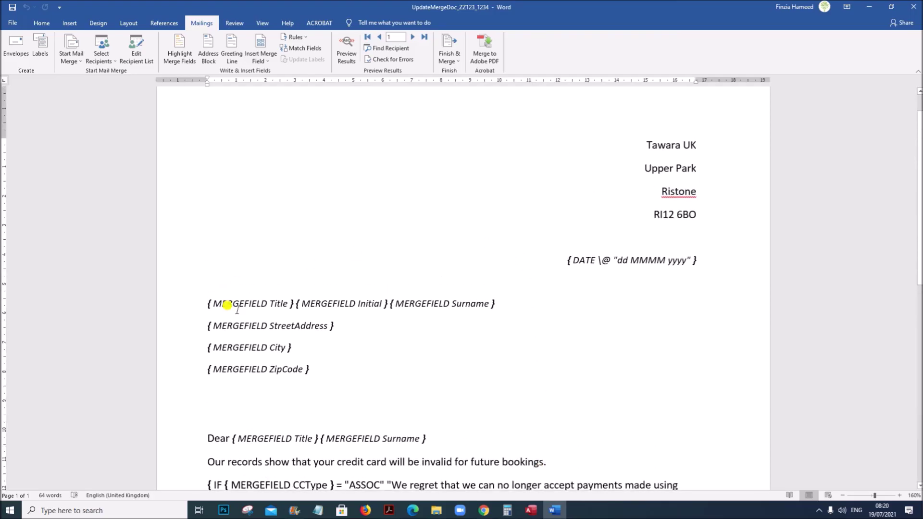
scroll(385, 373, "down", 8)
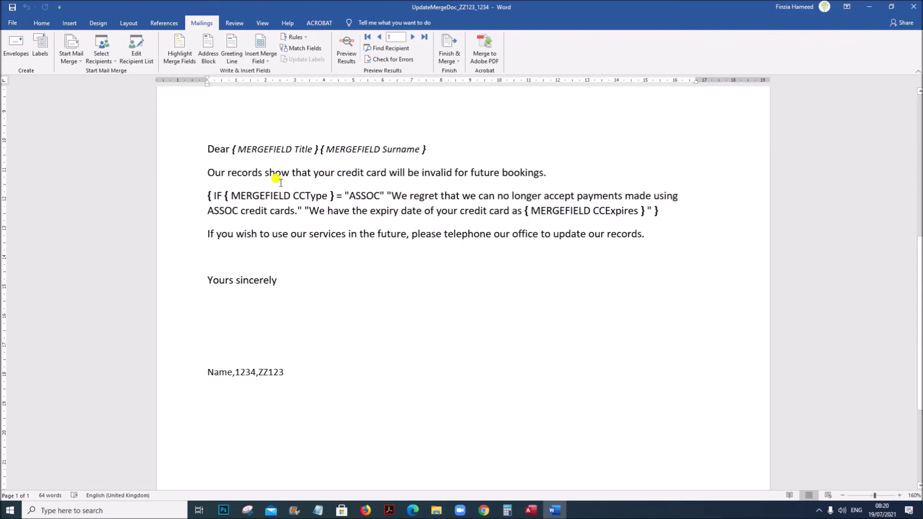
scroll(647, 445, "up", 3)
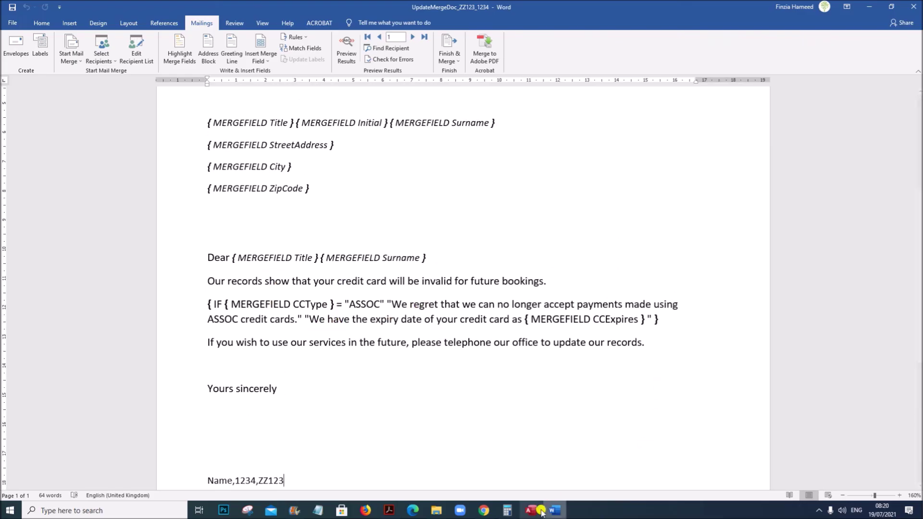
left_click(389, 510)
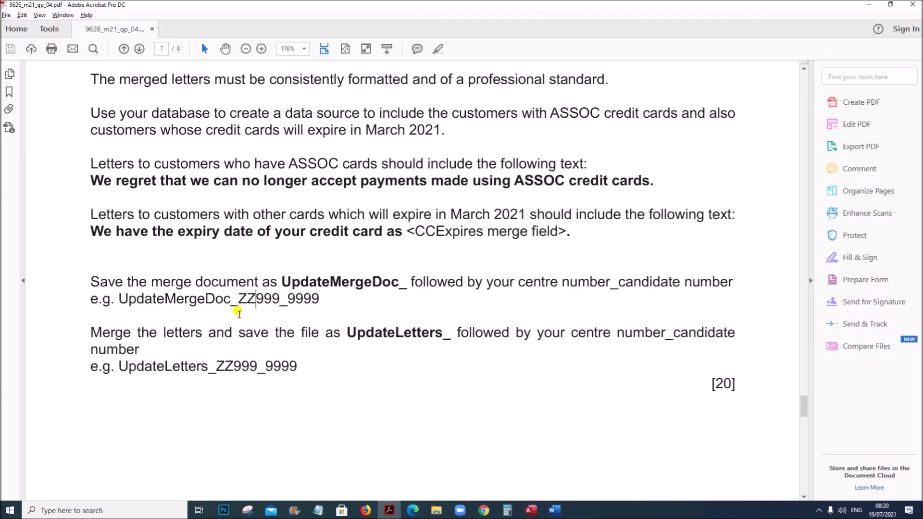
scroll(128, 348, "down", 1)
left_click_drag(86, 280, 139, 303)
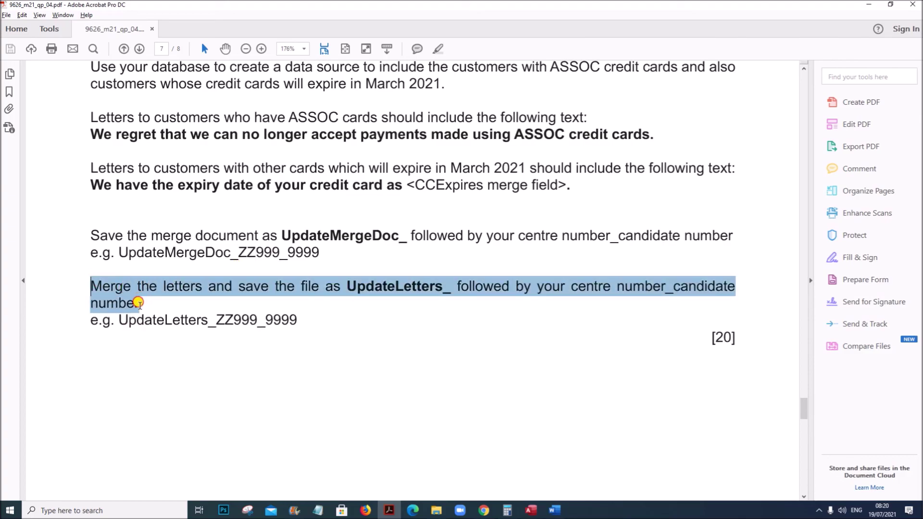
Return to Word and merge all records into a new document of individual letters.
left_click(557, 511)
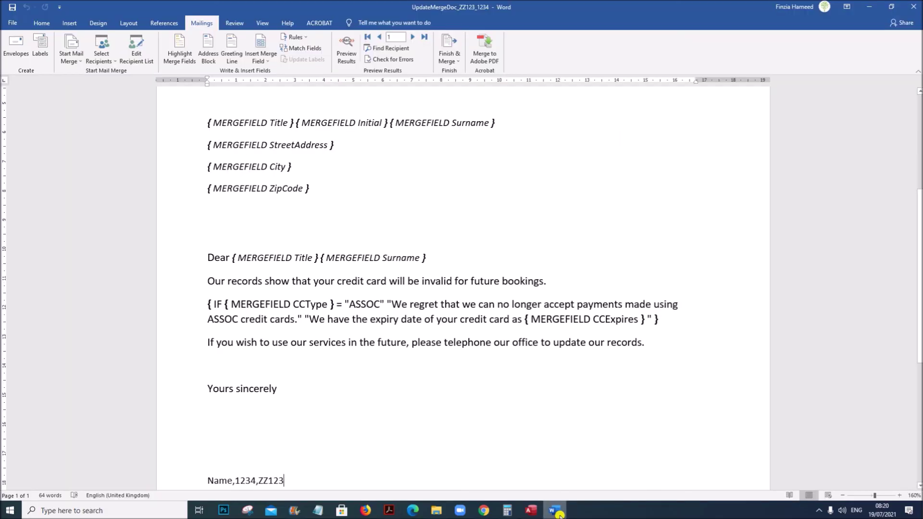
scroll(497, 321, "up", 4)
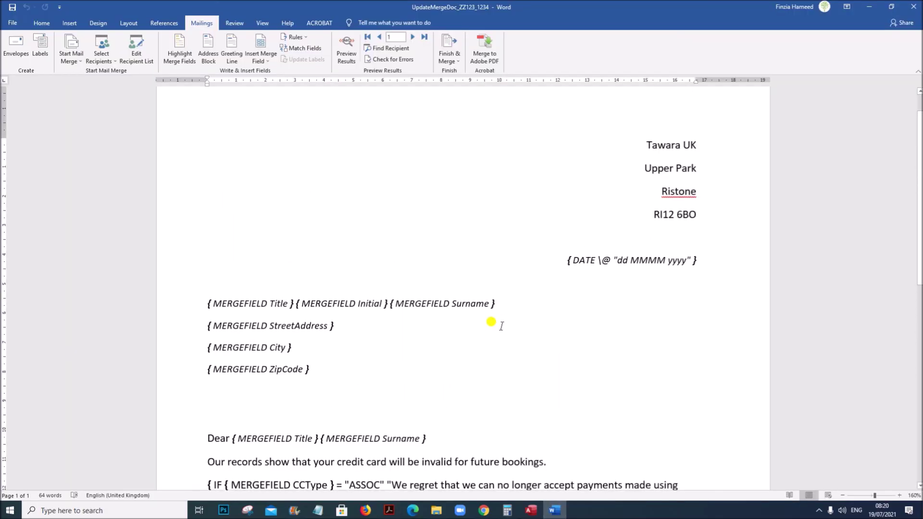
scroll(500, 324, "up", 1)
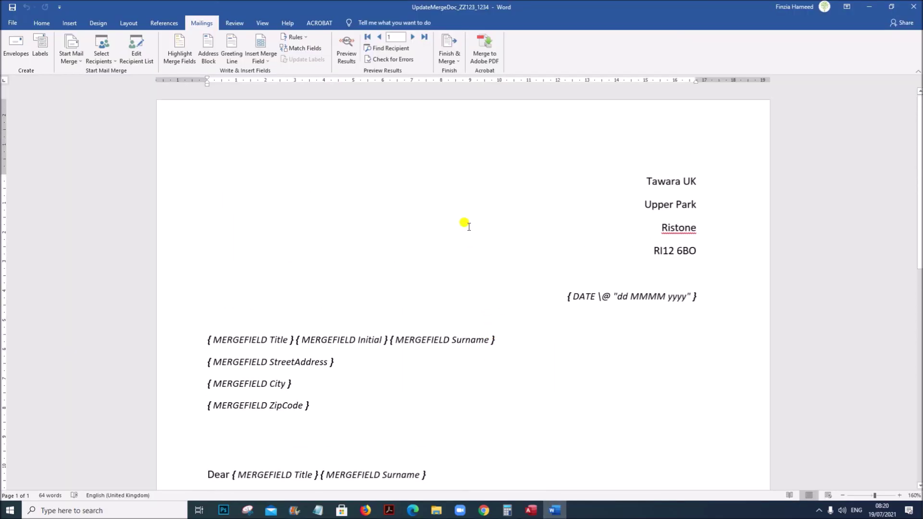
left_click(455, 64)
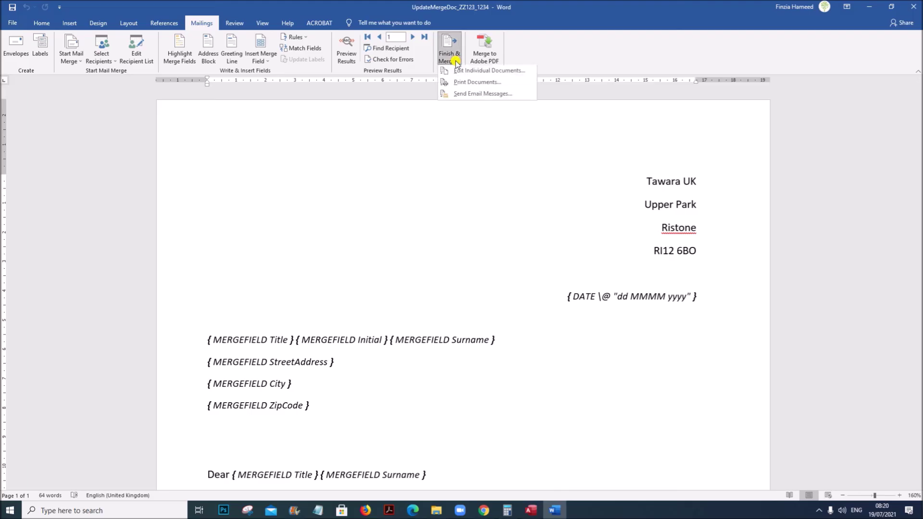
left_click(461, 80)
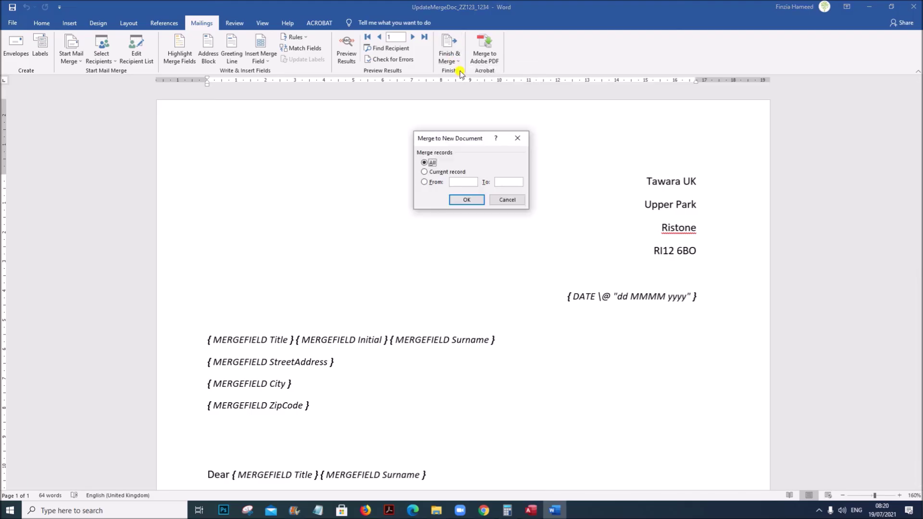
left_click(468, 201)
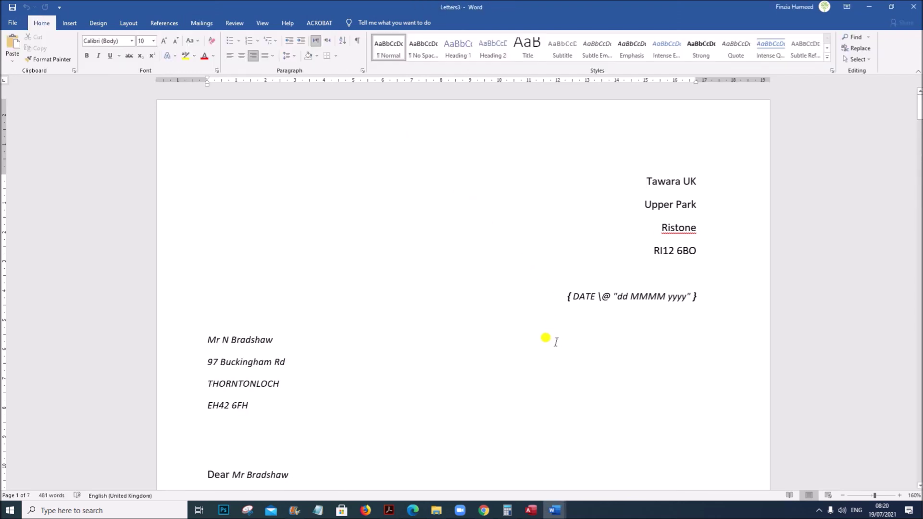
Turn off the option to show field codes instead of their values for the merged letters in Word's advanced options.
scroll(556, 342, "down", 3)
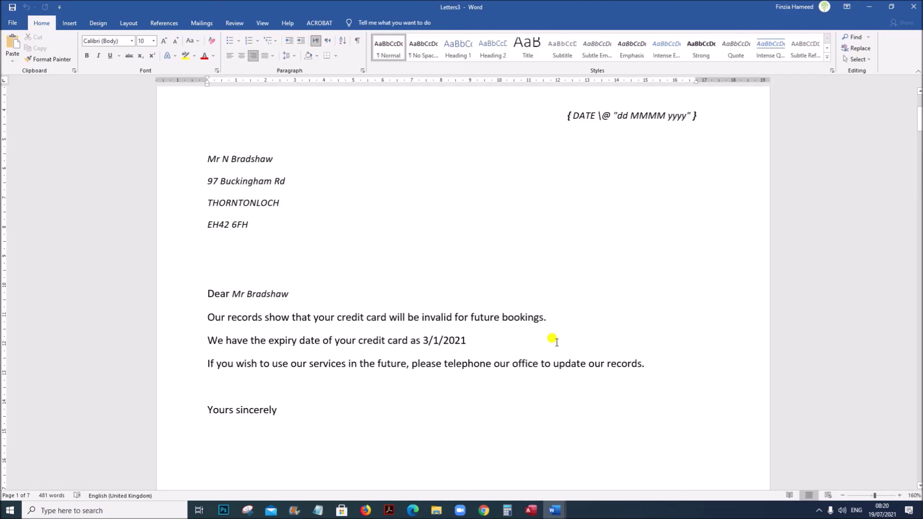
scroll(556, 341, "up", 1)
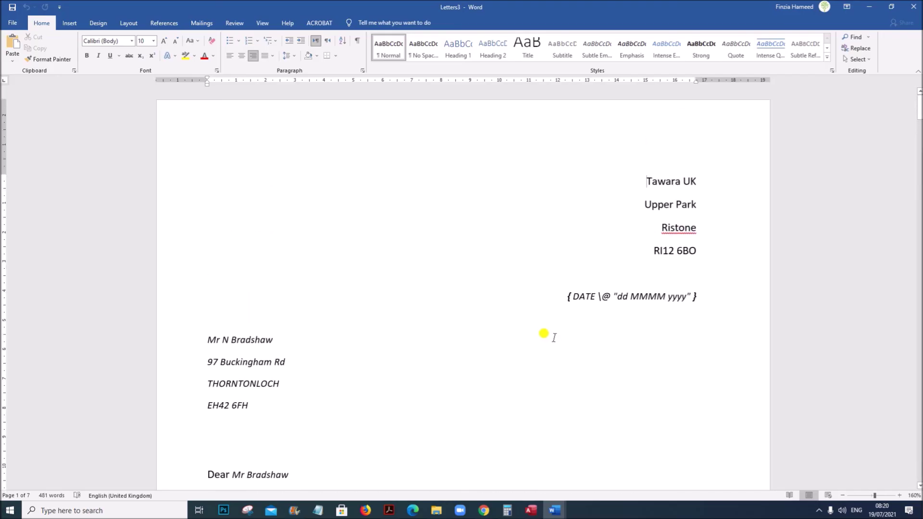
left_click(565, 297)
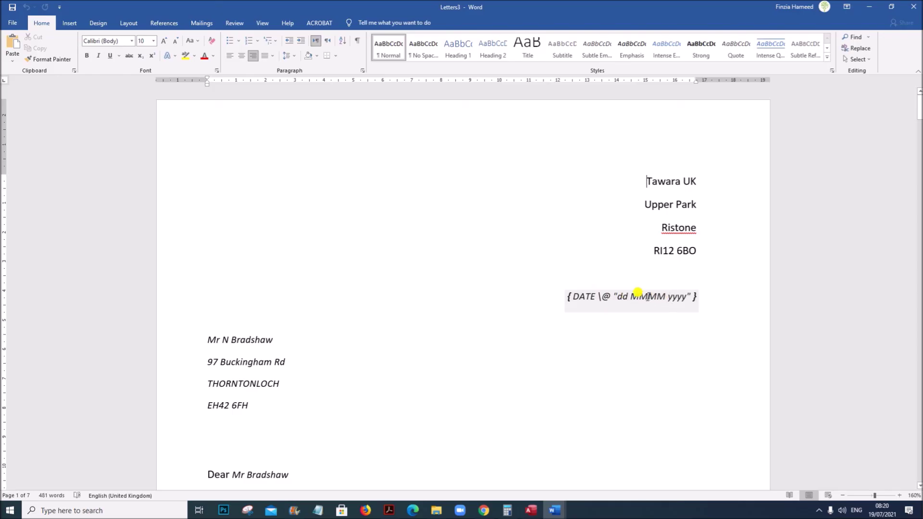
left_click(11, 23)
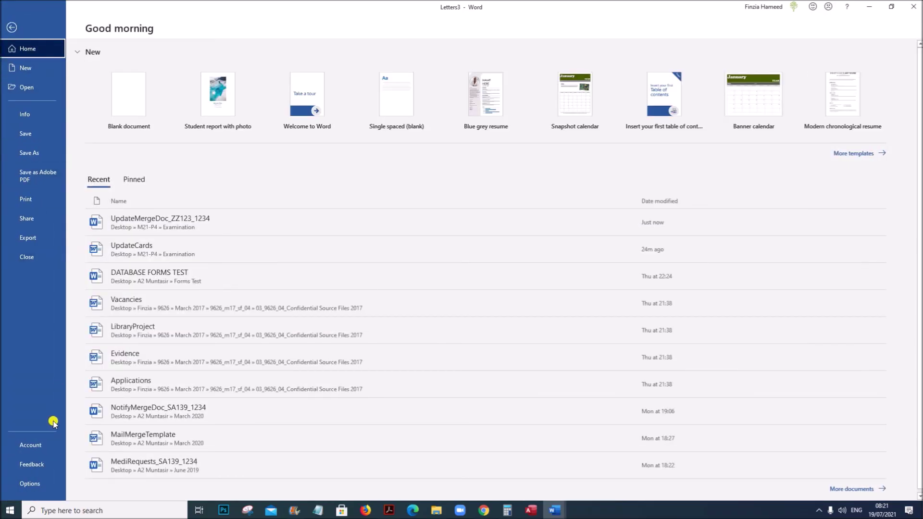
left_click(28, 484)
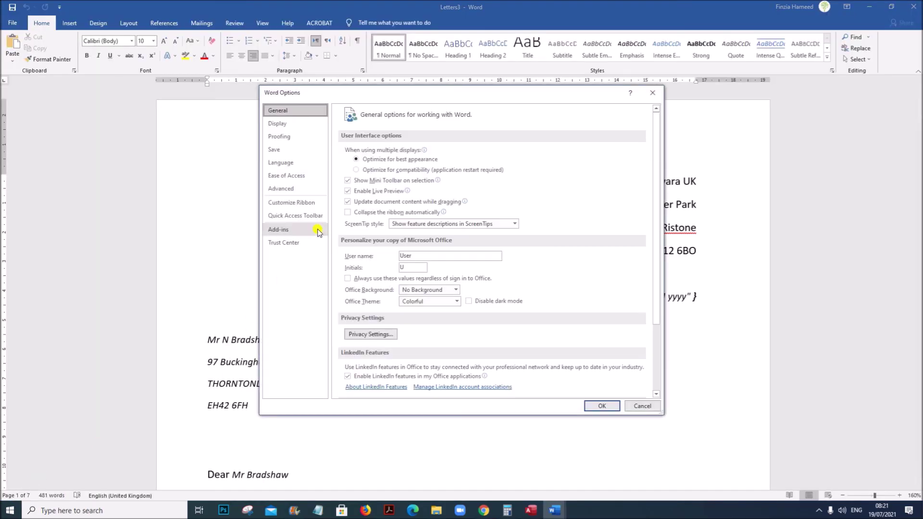
left_click(293, 189)
scroll(440, 300, "down", 15)
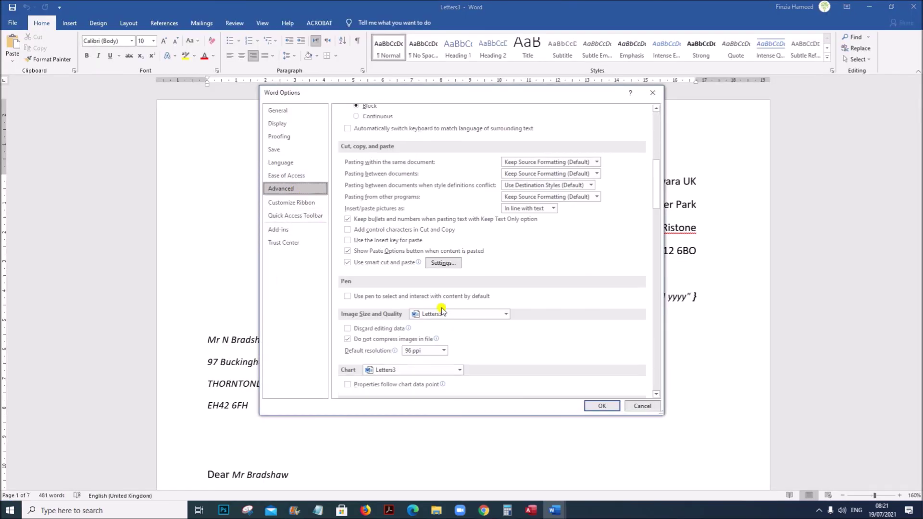
scroll(442, 311, "down", 15)
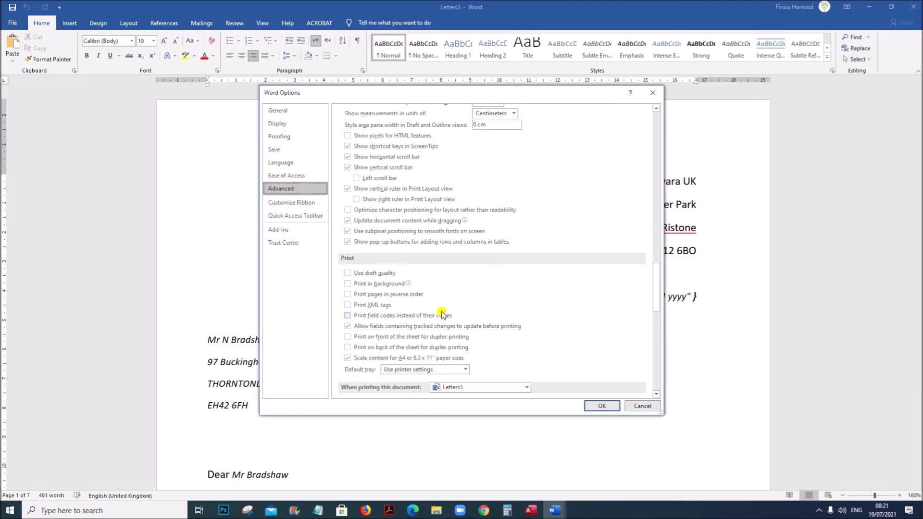
scroll(441, 312, "down", 2)
scroll(440, 312, "up", 12)
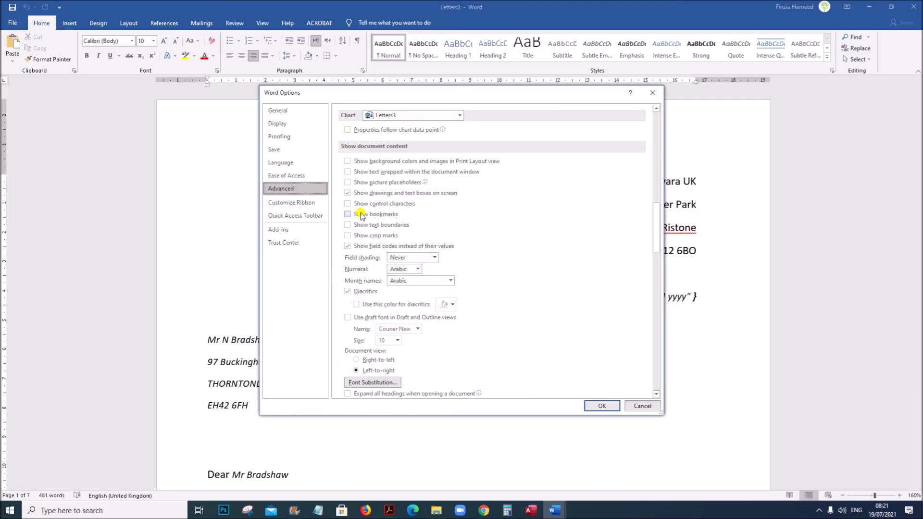
left_click(347, 247)
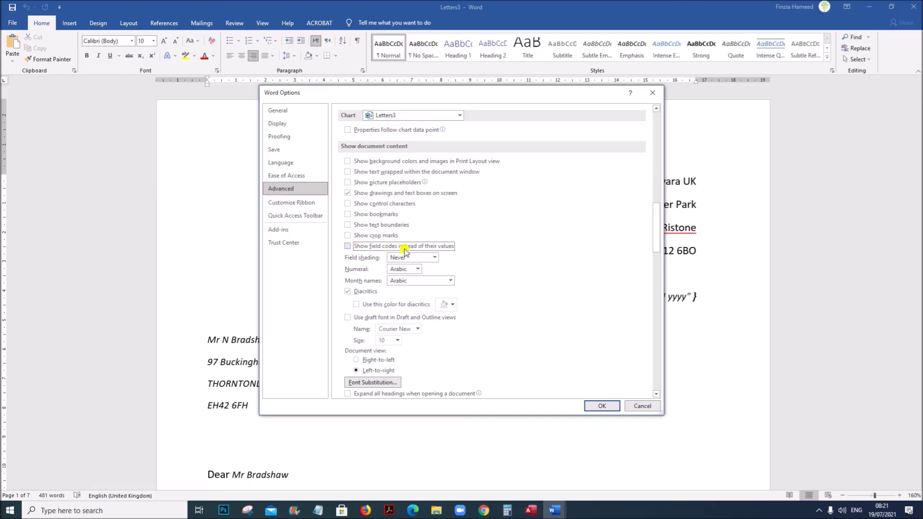
left_click(599, 406)
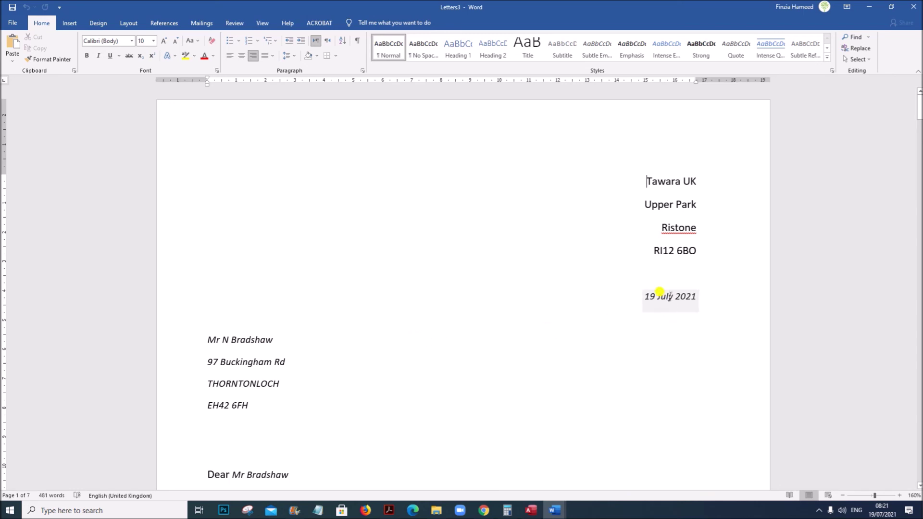
Review the first merged letter, checking its date, recipient address block and credit card expiry date sentence.
scroll(375, 365, "down", 4)
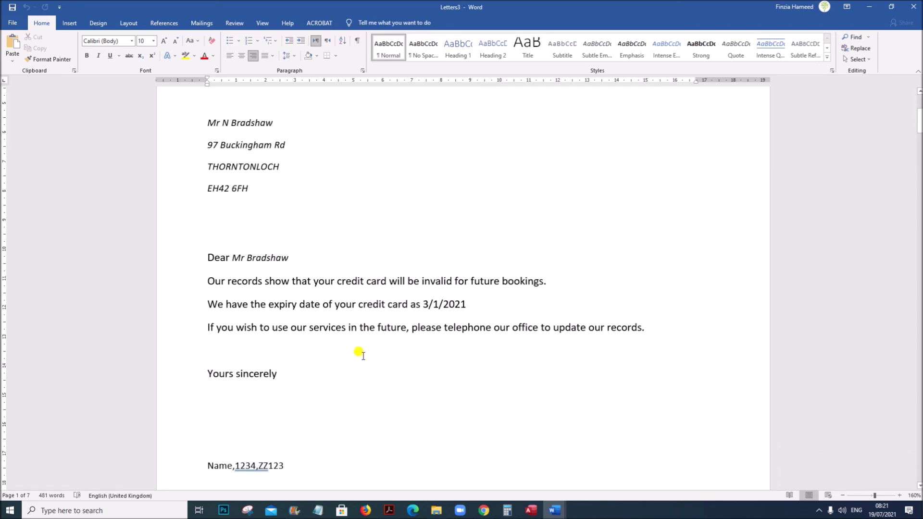
scroll(261, 200, "up", 1)
left_click_drag(188, 159, 186, 231)
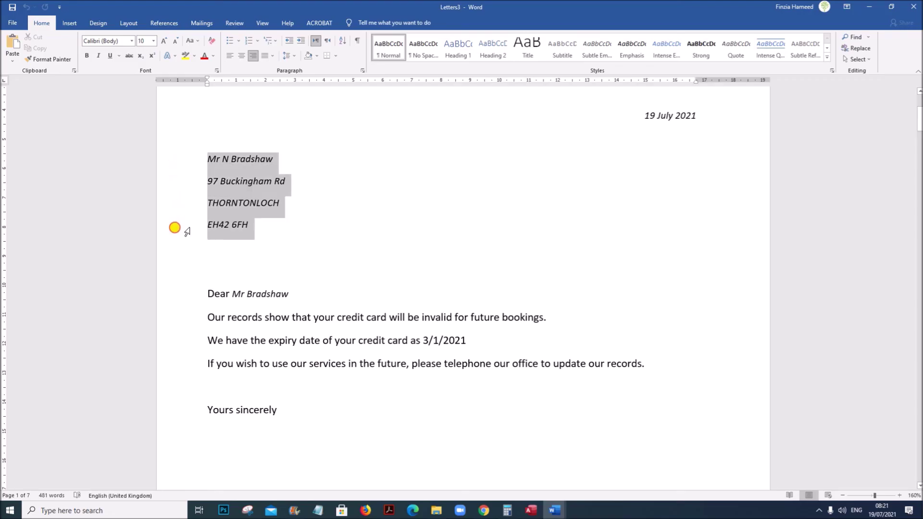
left_click(504, 305)
scroll(391, 354, "down", 4)
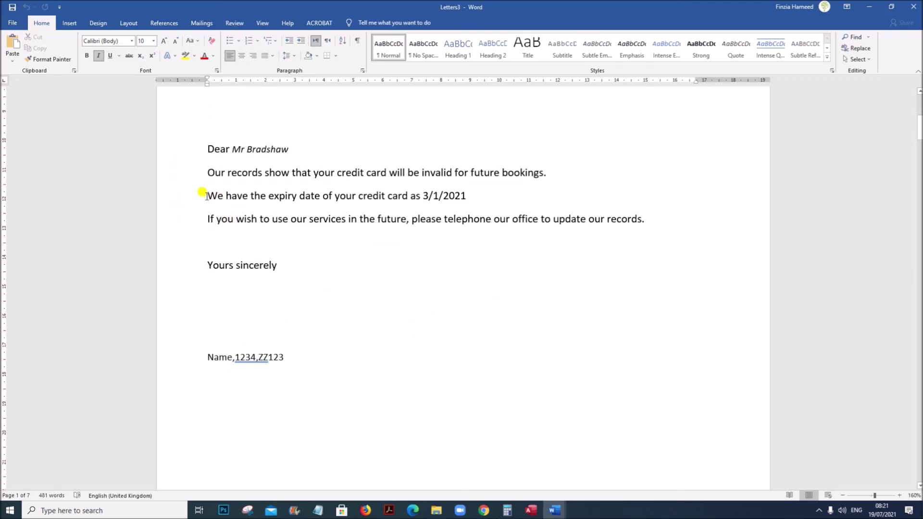
left_click_drag(206, 197, 446, 201)
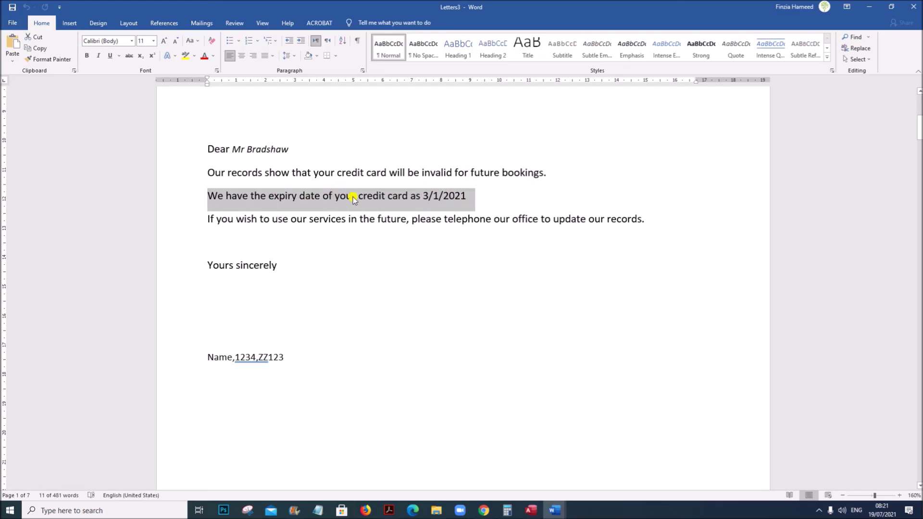
Review the remaining merged letters, checking the sentence about no longer accepting ASSOC credit cards in the third letter.
scroll(356, 354, "down", 15)
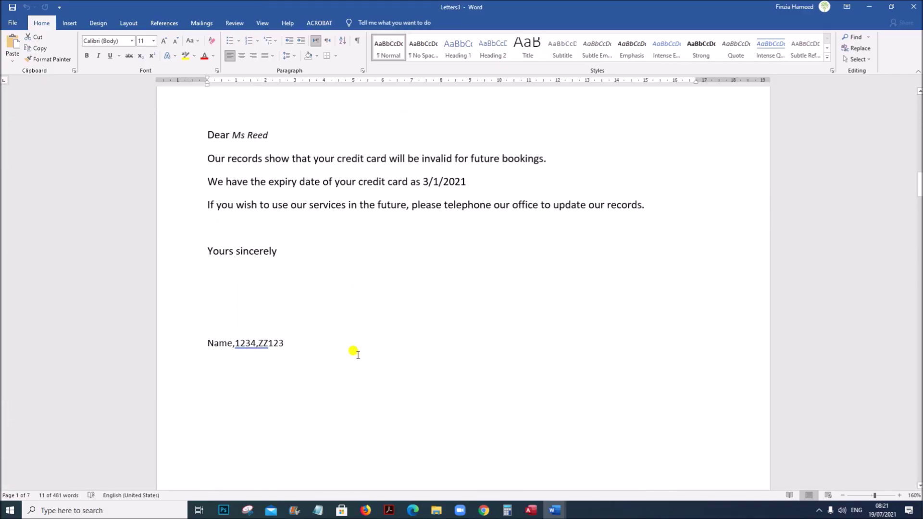
scroll(358, 355, "down", 14)
scroll(327, 261, "up", 4)
left_click(165, 260)
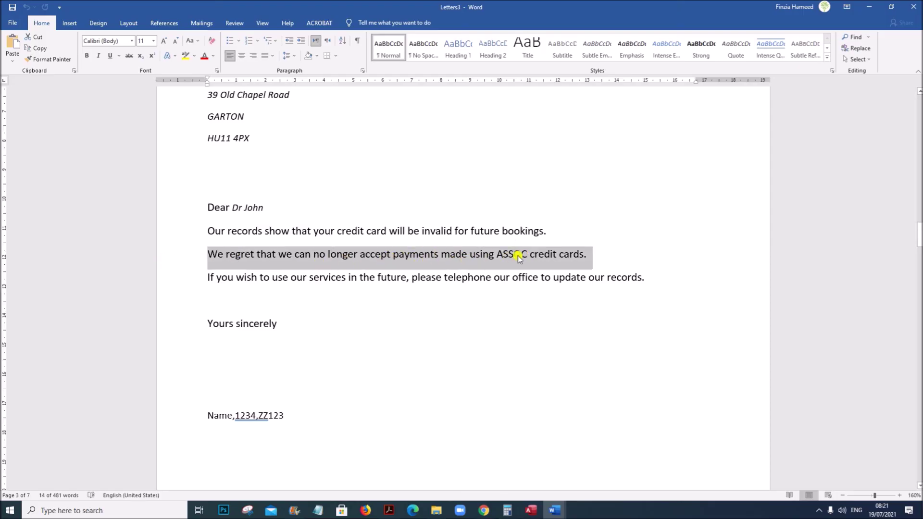
scroll(434, 377, "down", 13)
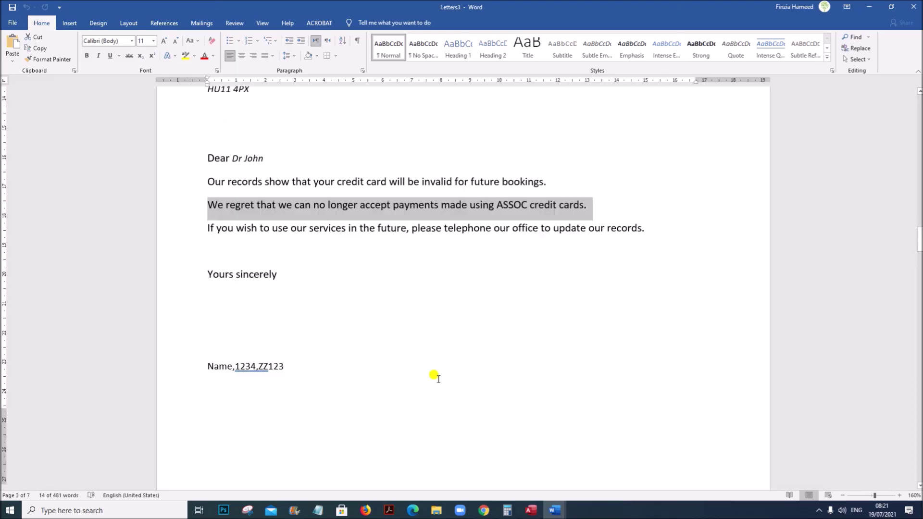
scroll(437, 378, "up", 8)
scroll(438, 378, "down", 4)
scroll(438, 379, "up", 8)
scroll(438, 378, "down", 10)
scroll(435, 380, "down", 20)
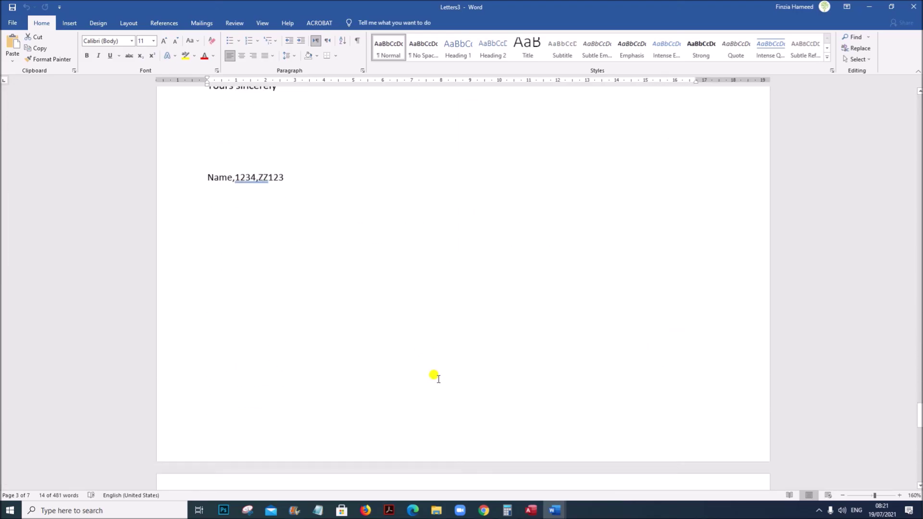
Check in the question paper in Acrobat how the merged letters file must be named, and return to the merged letters in Word.
left_click(385, 512)
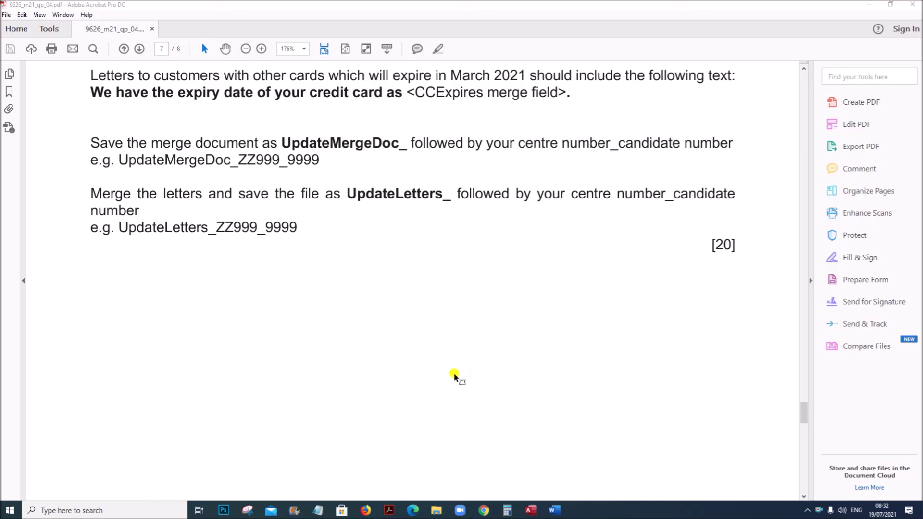
left_click_drag(346, 194, 670, 192)
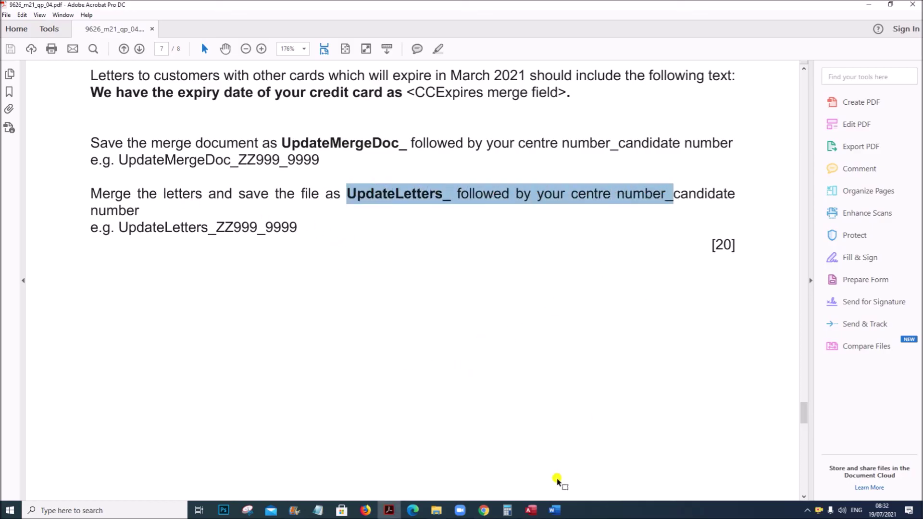
left_click(555, 510)
left_click(604, 473)
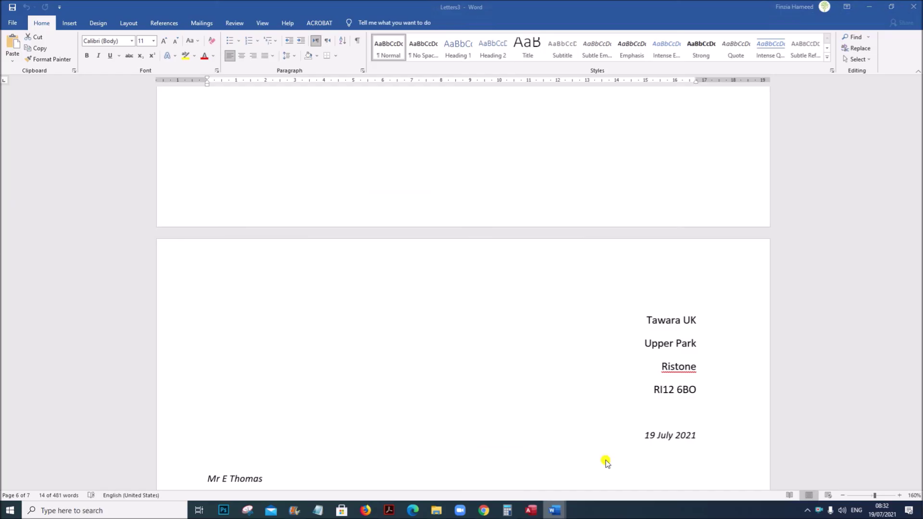
Save the merged letters in the Examination folder as a Word Document named UpdateLetters_ZZ123_1234.
left_click(15, 24)
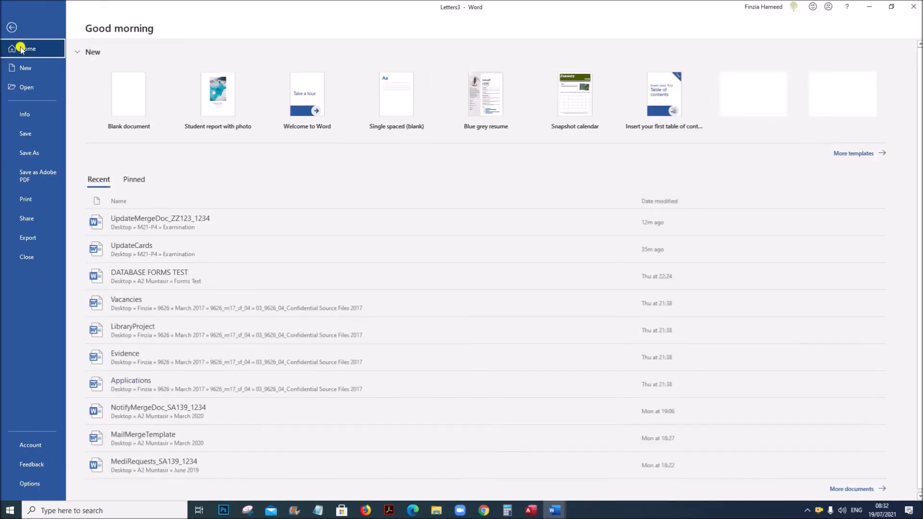
left_click(39, 154)
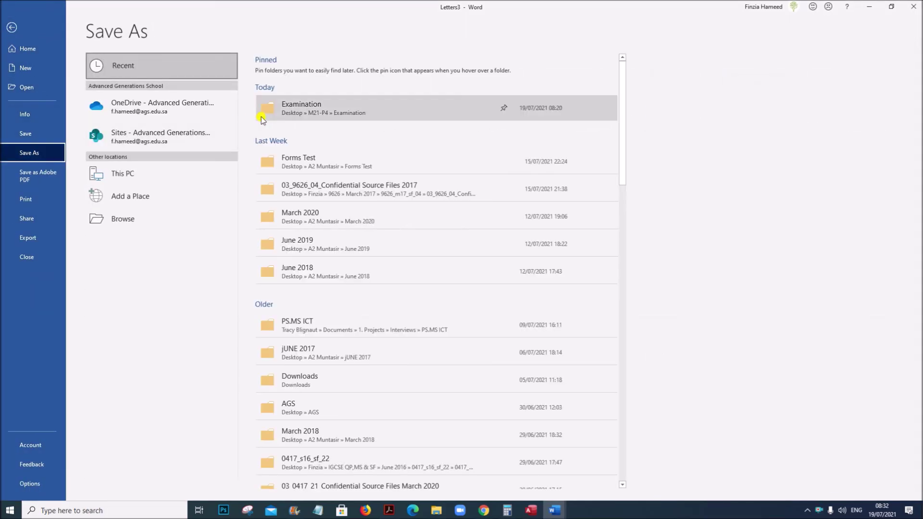
left_click(262, 117)
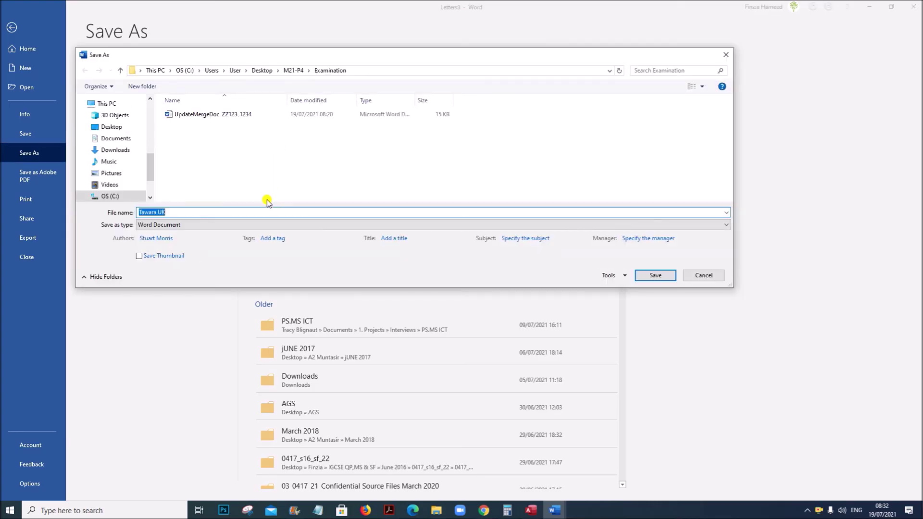
type("Up")
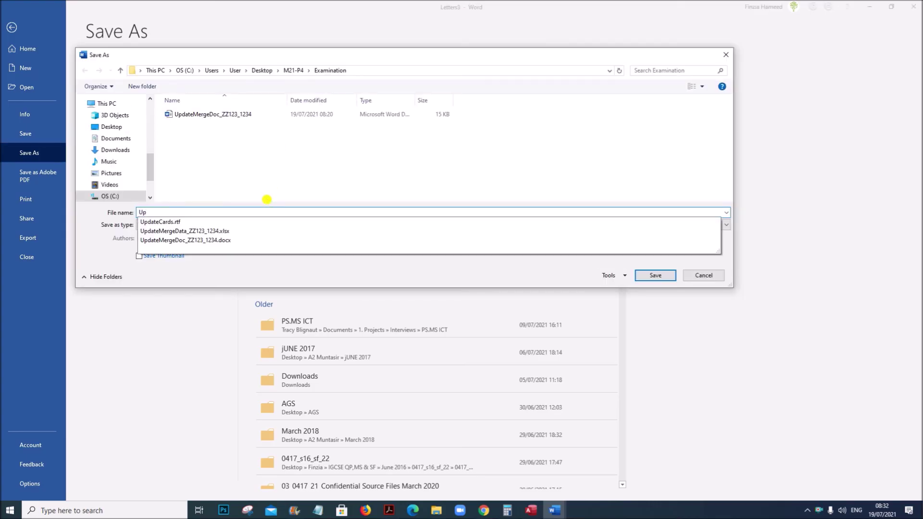
type("dateLetters_ZZ123_1234")
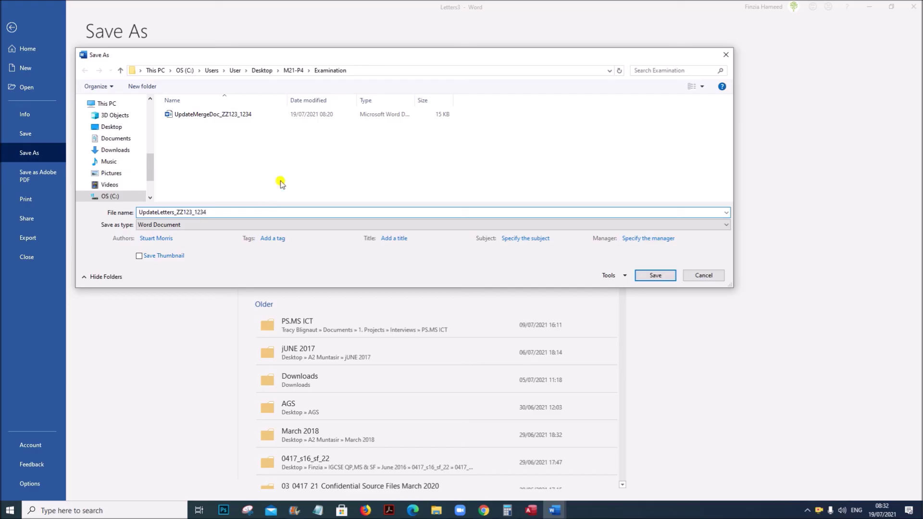
left_click(655, 273)
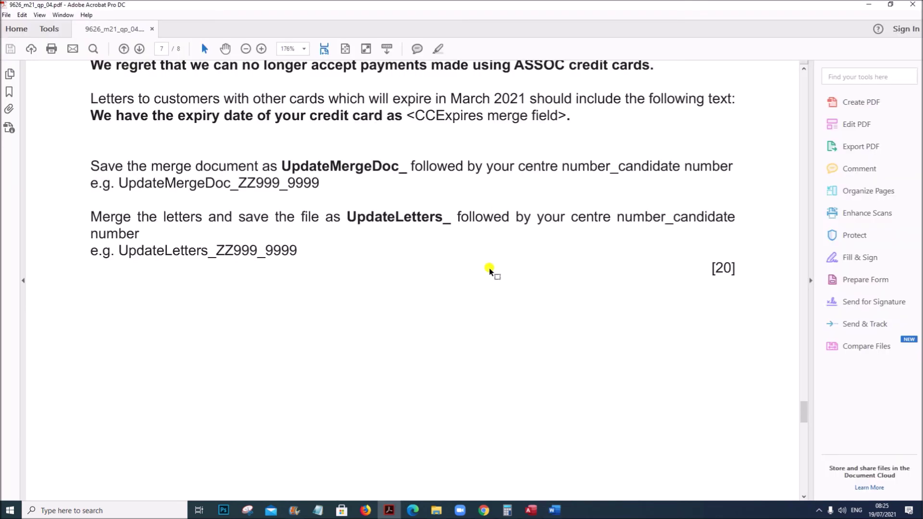
Look over the Task 5 instructions on page 8 of the question paper in Acrobat.
scroll(421, 375, "down", 15)
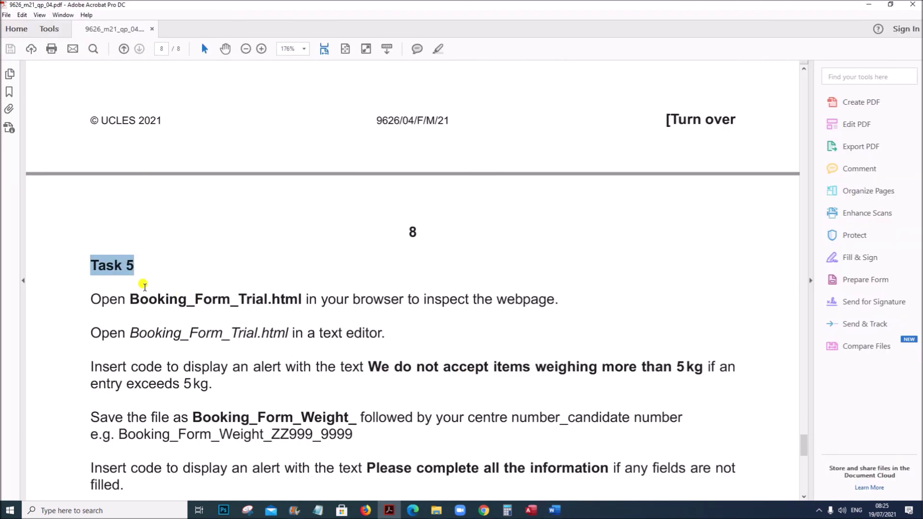
scroll(177, 356, "down", 2)
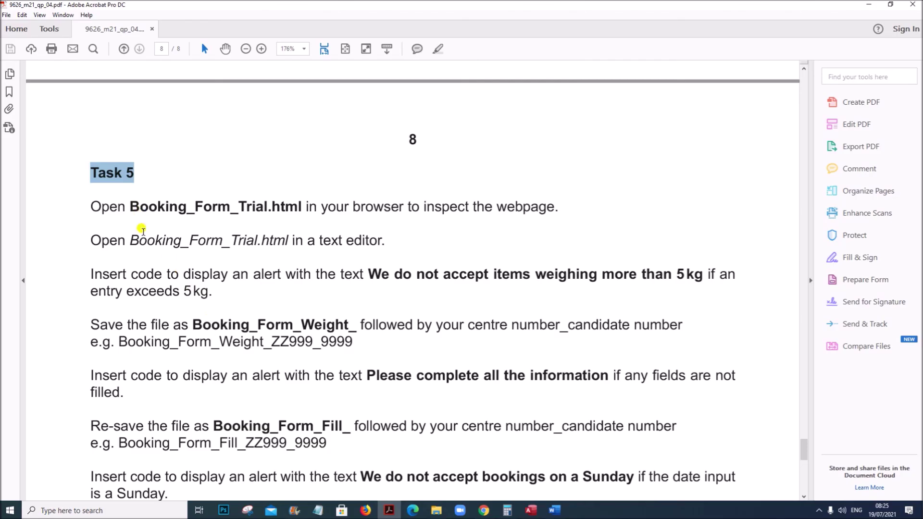
scroll(177, 311, "up", 5)
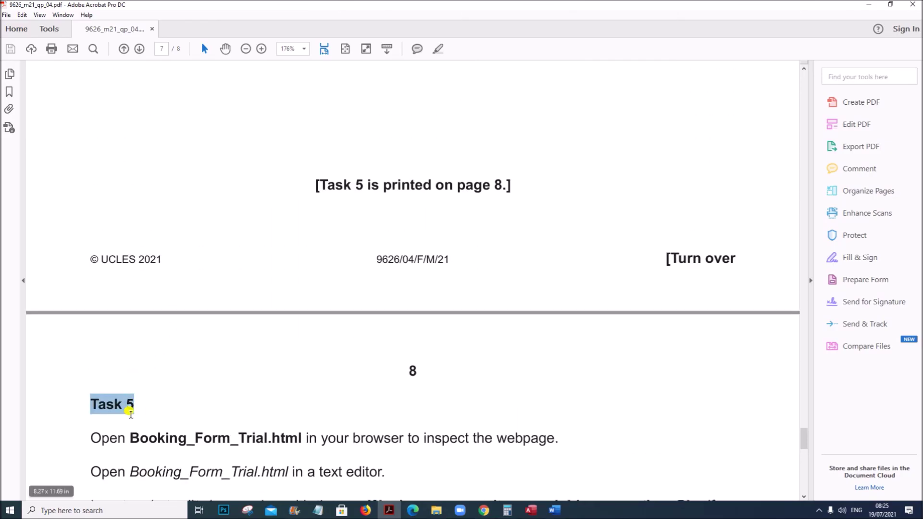
scroll(215, 418, "up", 1)
scroll(214, 418, "up", 2)
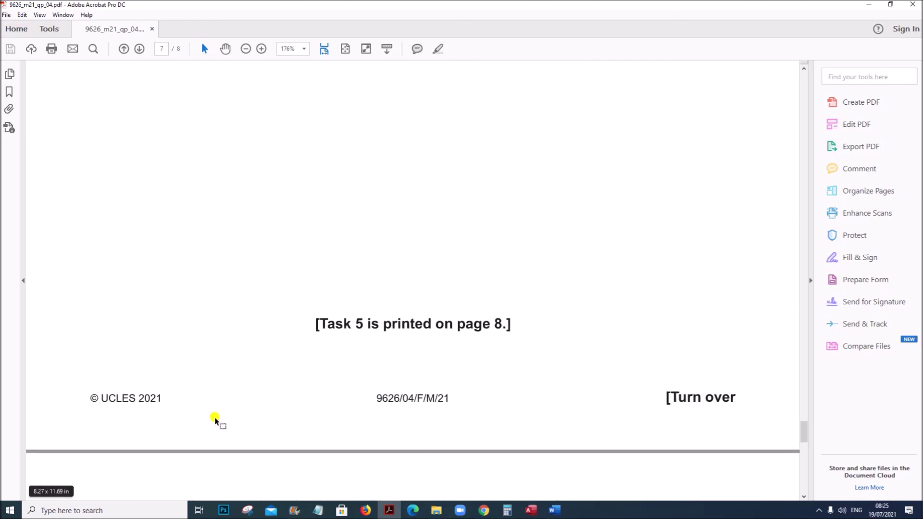
scroll(216, 420, "down", 3)
Reread the Task 4 mail merge and file naming instructions on page 7 of the question paper.
scroll(214, 417, "up", 4)
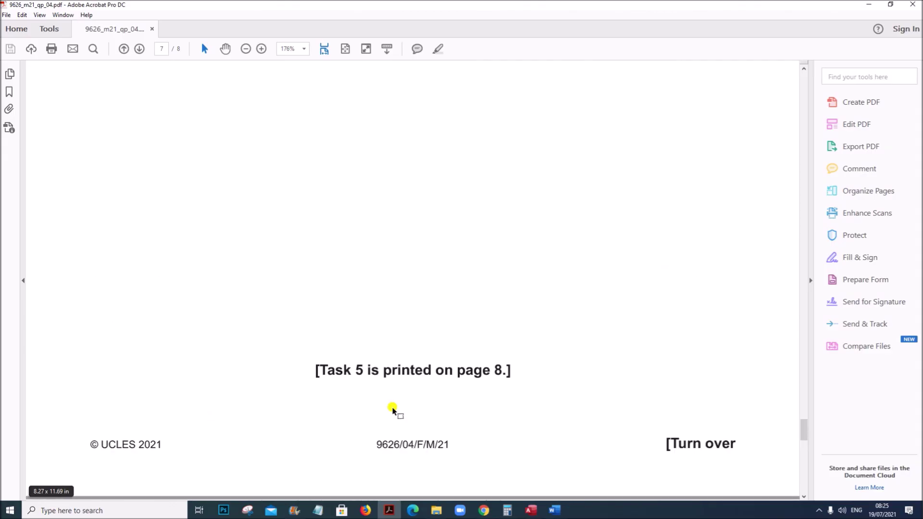
scroll(599, 362, "up", 3)
scroll(600, 362, "up", 12)
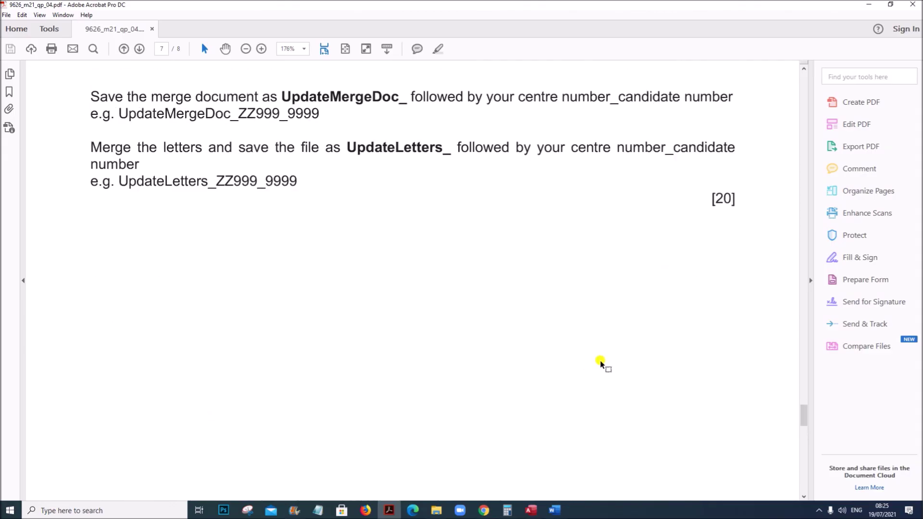
scroll(596, 364, "up", 2)
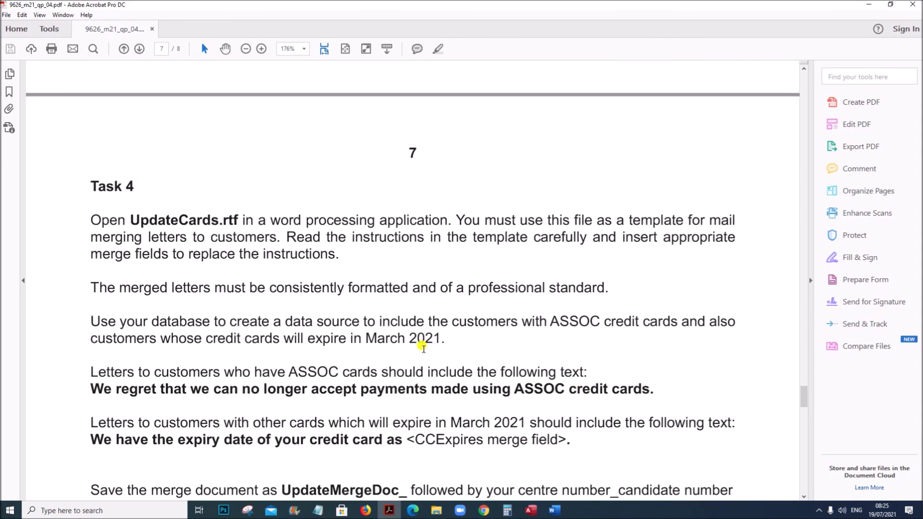
scroll(526, 354, "up", 3)
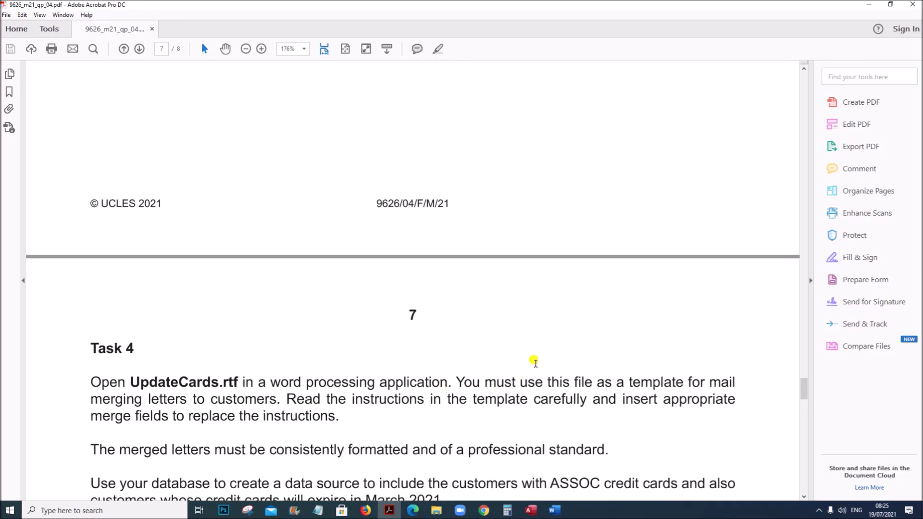
scroll(560, 351, "down", 10)
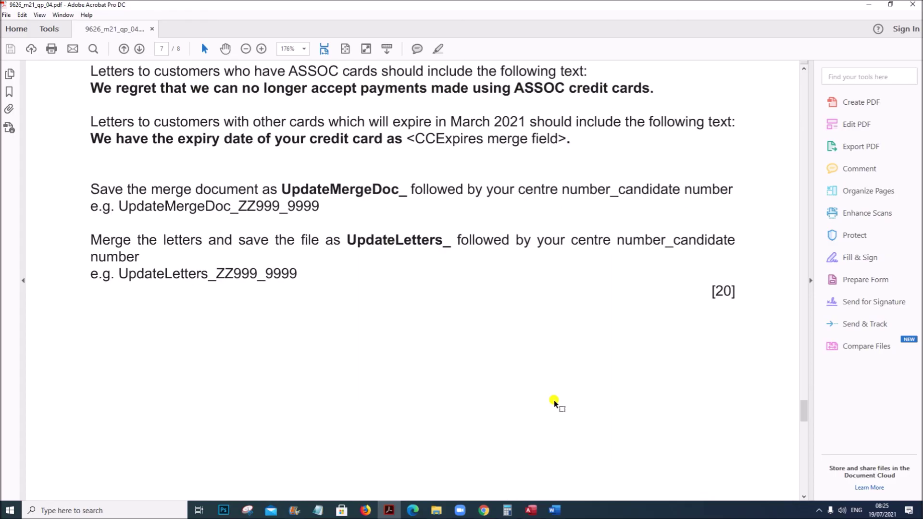
scroll(554, 403, "down", 3)
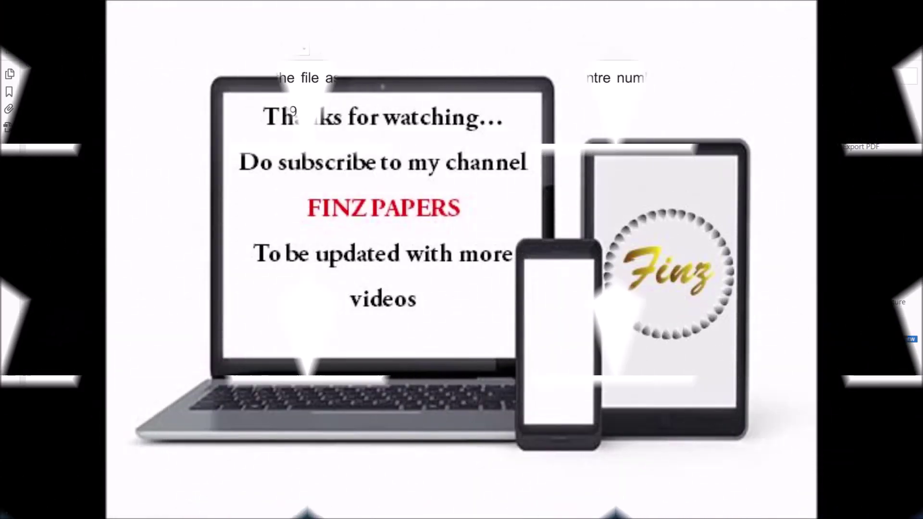